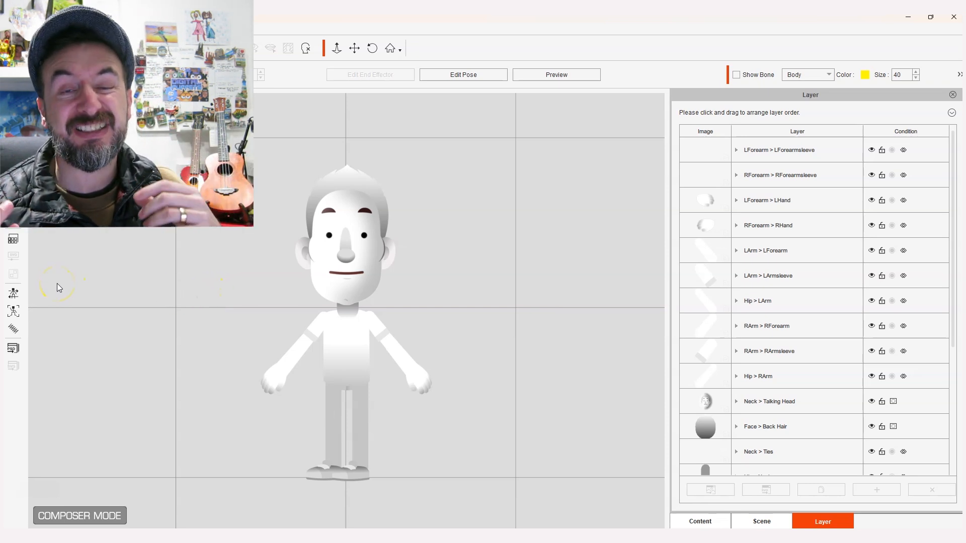
Step: Open the character calibration, preview all of the sample face motions, and close it
{"action": "left_click", "coordinate": [11, 295]}
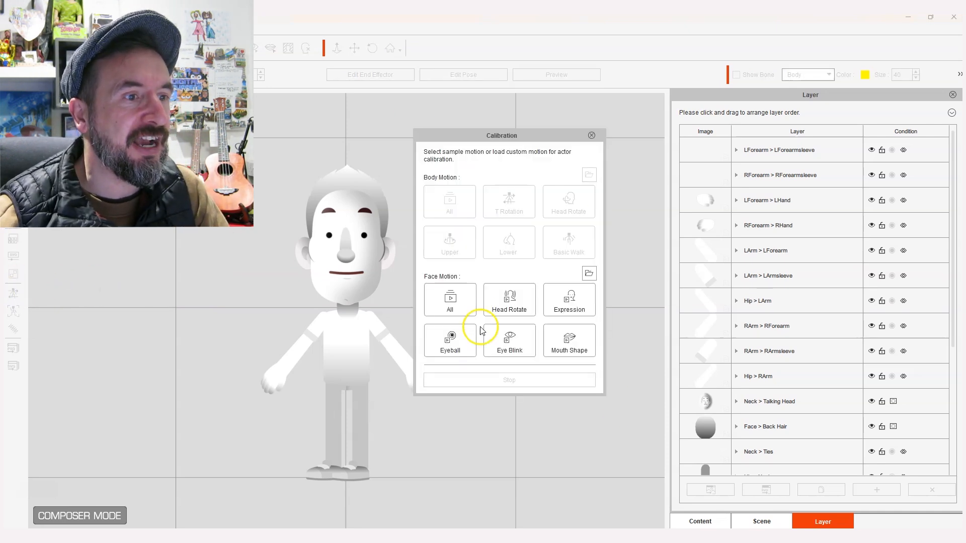
{"action": "left_click", "coordinate": [451, 299]}
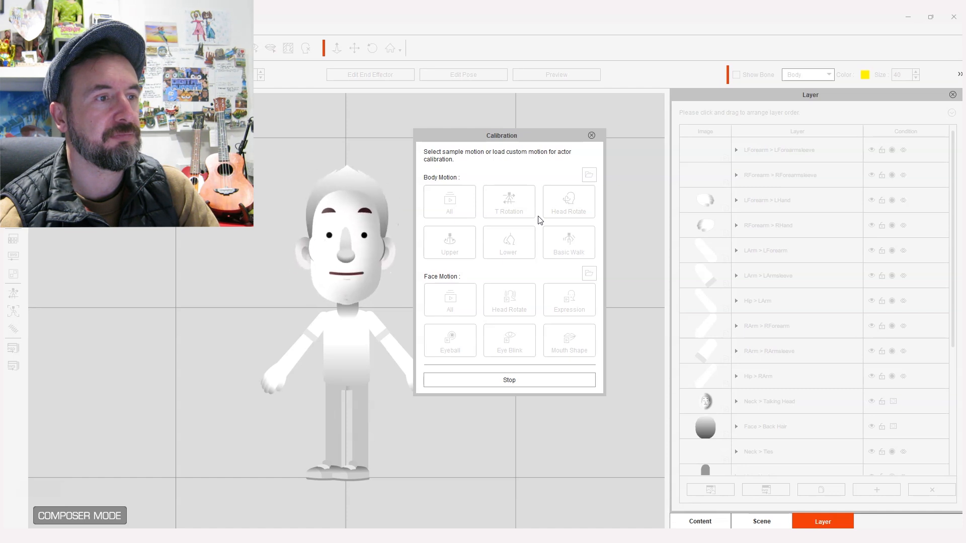
{"action": "left_click", "coordinate": [591, 135]}
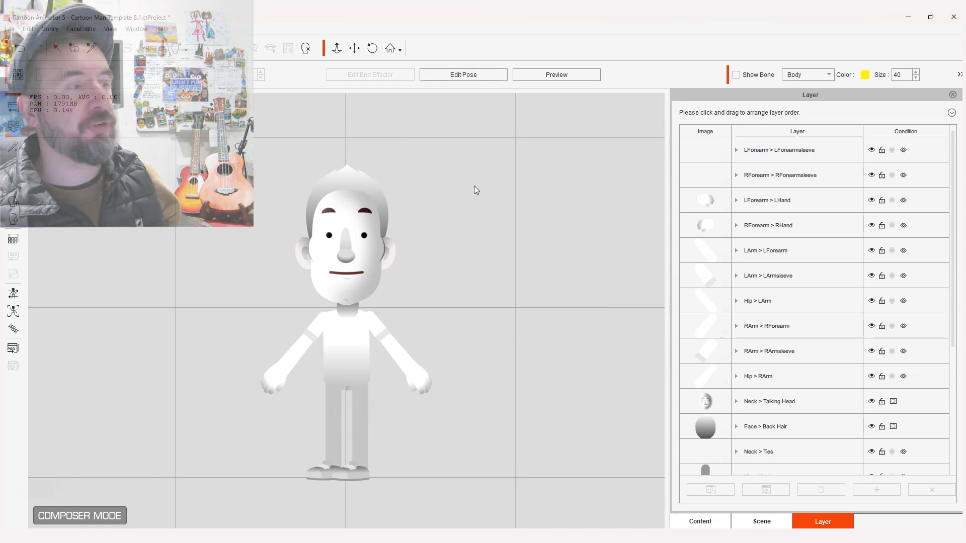
Step: Return to stage mode and load the Walk_Normal_M motion from the purchased items onto the character
{"action": "left_click", "coordinate": [13, 115]}
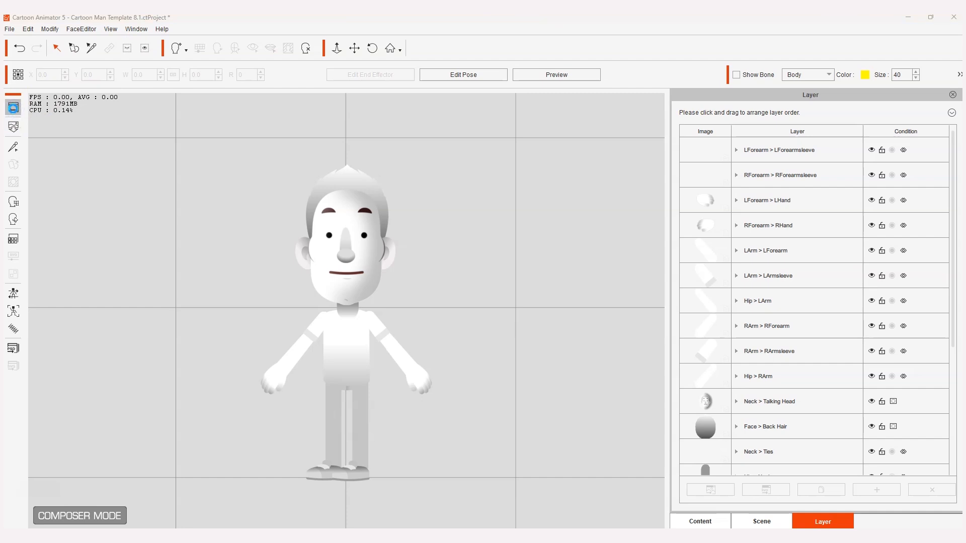
{"action": "left_click", "coordinate": [13, 108]}
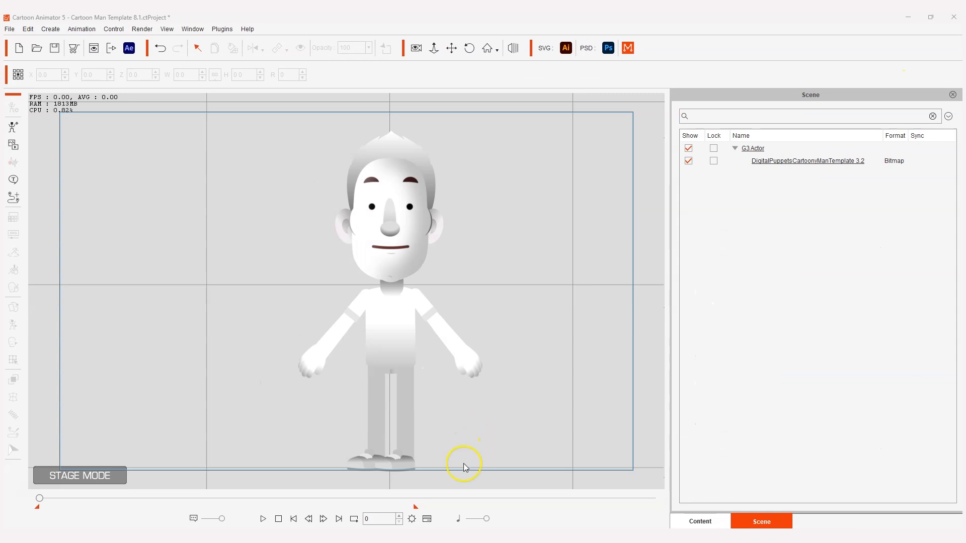
{"action": "left_click", "coordinate": [718, 526]}
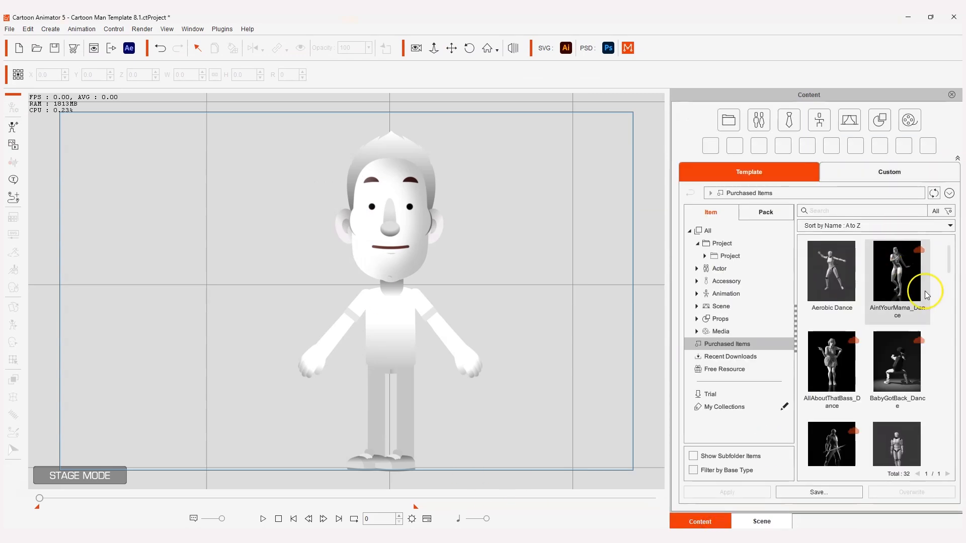
{"action": "left_click_drag", "start_coordinate": [951, 260], "coordinate": [945, 447]}
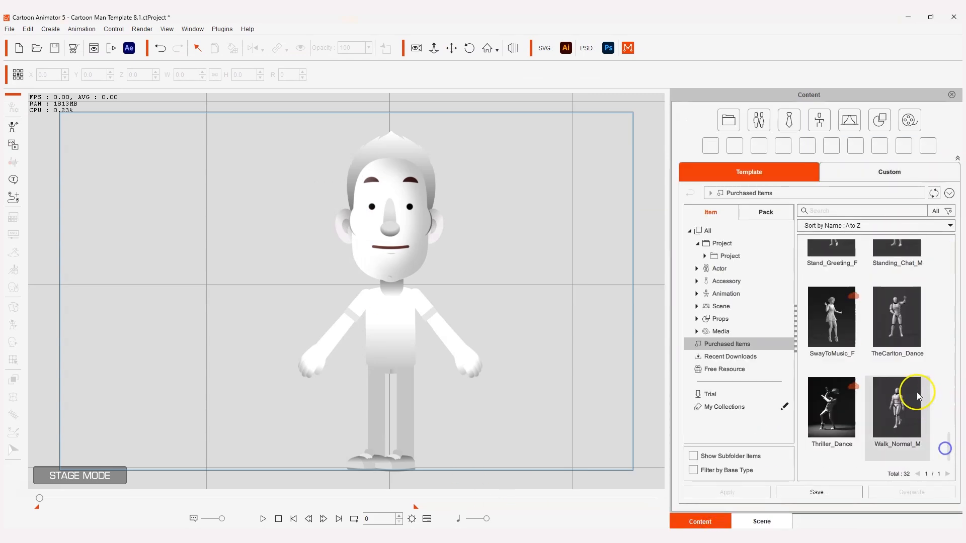
{"action": "left_click", "coordinate": [900, 408]}
{"action": "left_click_drag", "start_coordinate": [577, 259], "coordinate": [382, 297]}
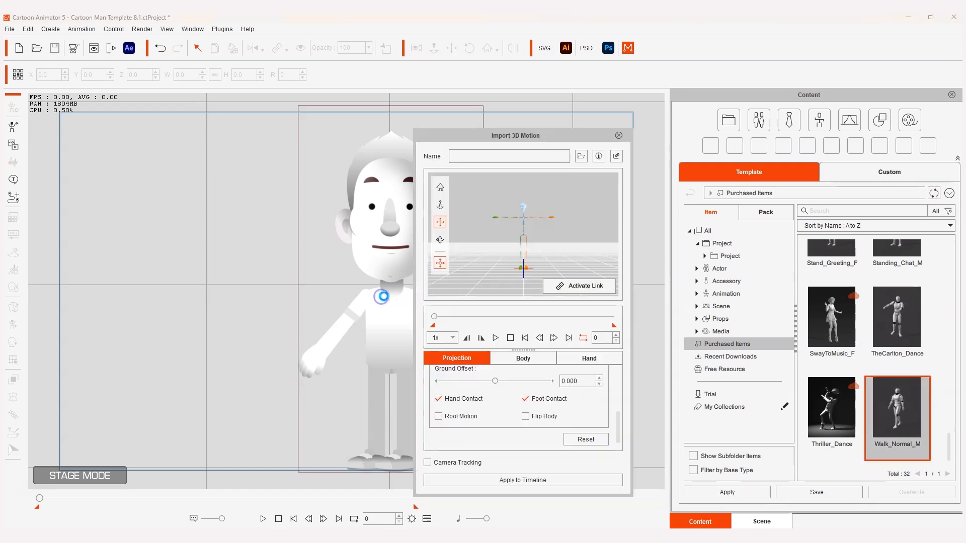
Step: Orbit the walk motion's 3D projection angle slightly, enable Root Motion, and play the preview
{"action": "left_click", "coordinate": [442, 239]}
{"action": "left_click_drag", "start_coordinate": [521, 239], "coordinate": [512, 234]}
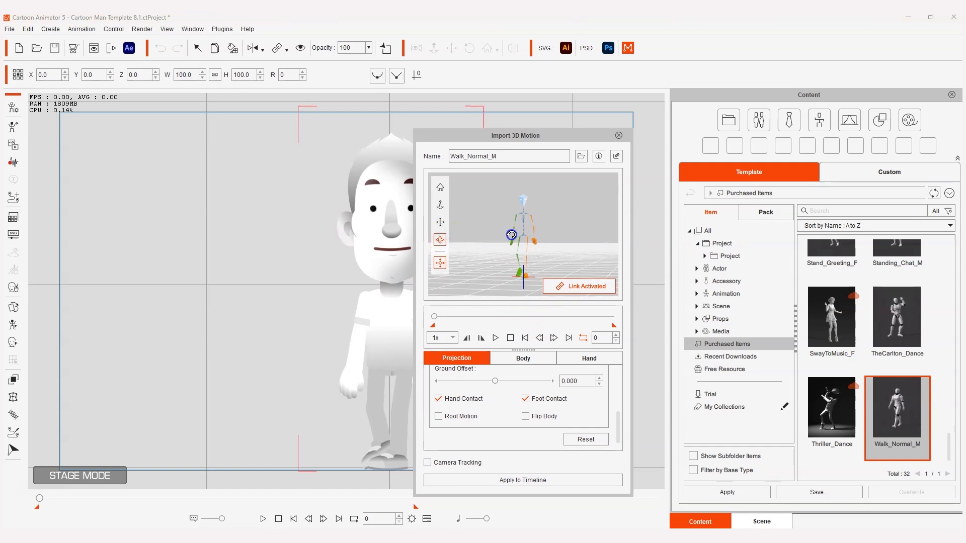
{"action": "left_click_drag", "start_coordinate": [514, 140], "coordinate": [566, 138]}
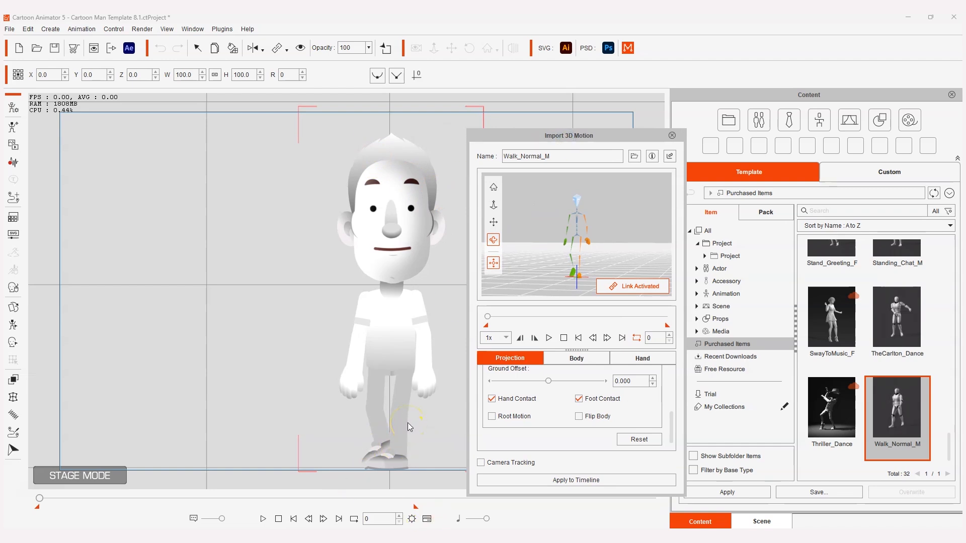
{"action": "left_click", "coordinate": [492, 416]}
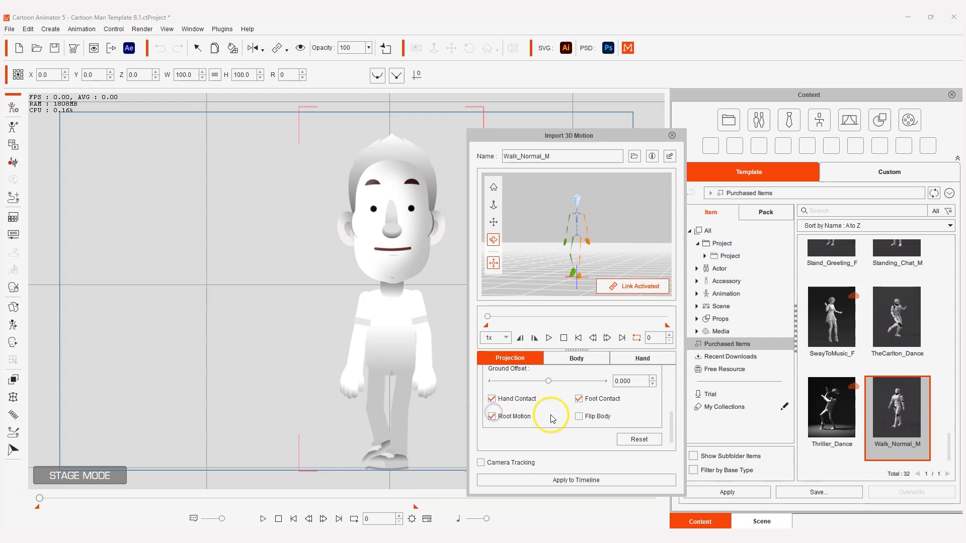
{"action": "left_click", "coordinate": [554, 337]}
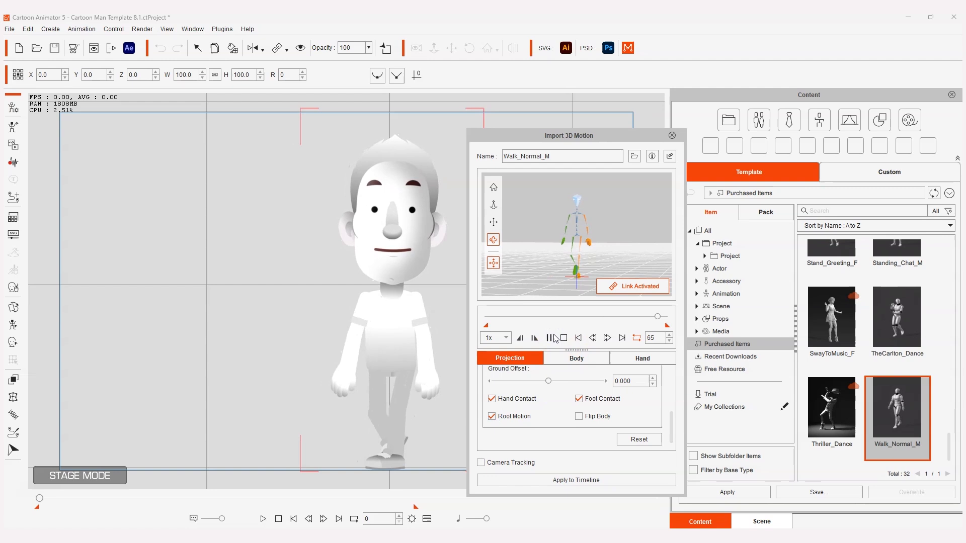
Step: Examine the character's walk while adjusting the 3D projection angle of the motion
{"action": "left_click", "coordinate": [385, 465]}
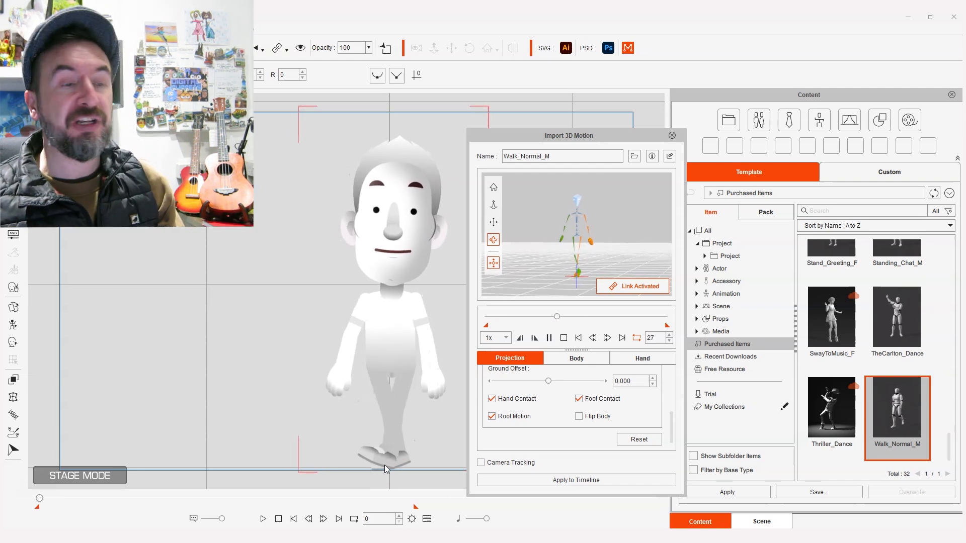
{"action": "left_click", "coordinate": [369, 300]}
{"action": "left_click", "coordinate": [586, 230]}
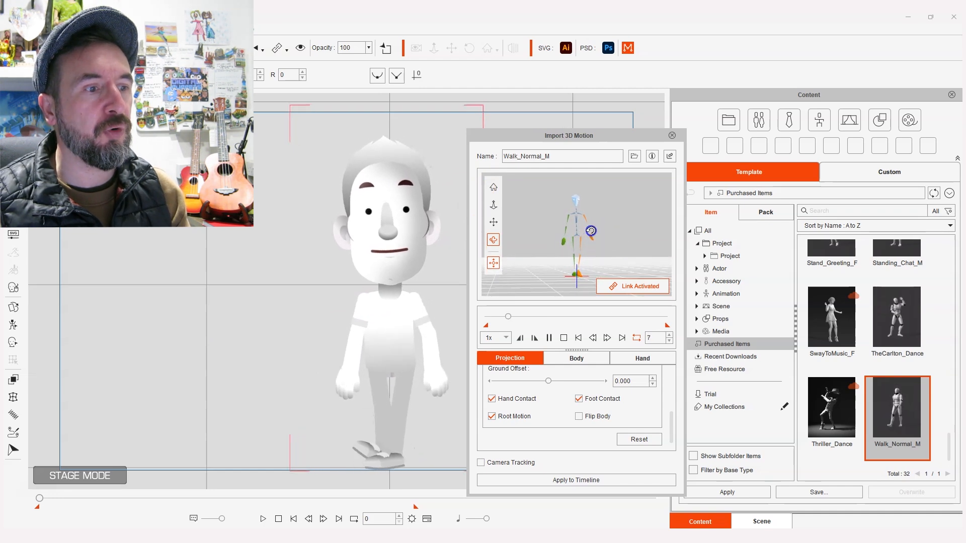
{"action": "left_click", "coordinate": [385, 462]}
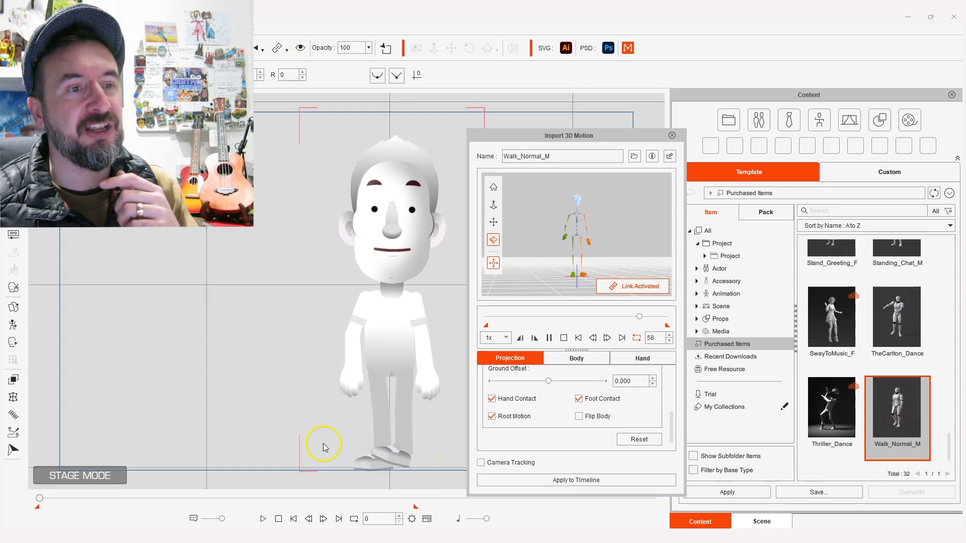
{"action": "left_click", "coordinate": [583, 232]}
{"action": "left_click_drag", "start_coordinate": [584, 230], "coordinate": [569, 231]}
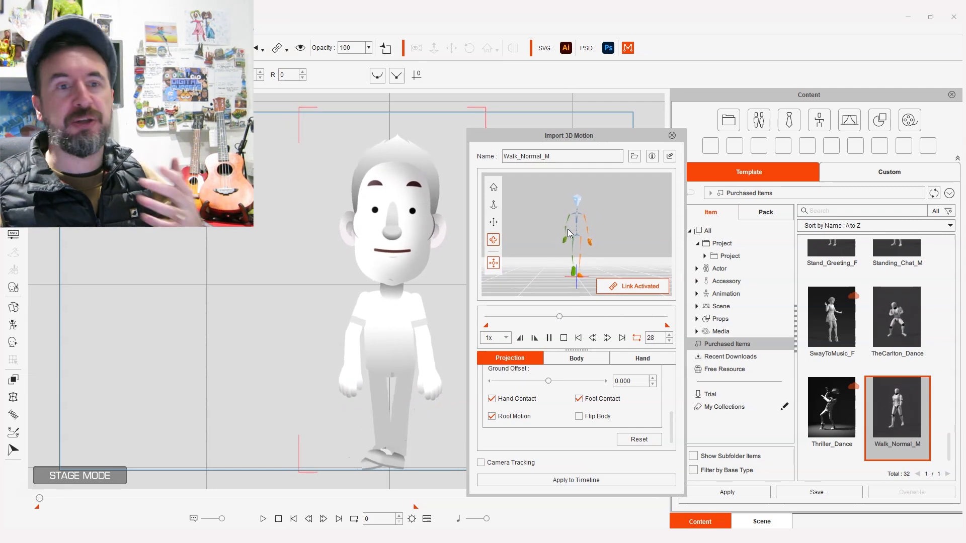
Step: Preview TheCarlton_Dance motion on the character, stop the playback, and close the 3D motion import without applying it
{"action": "left_click", "coordinate": [909, 351]}
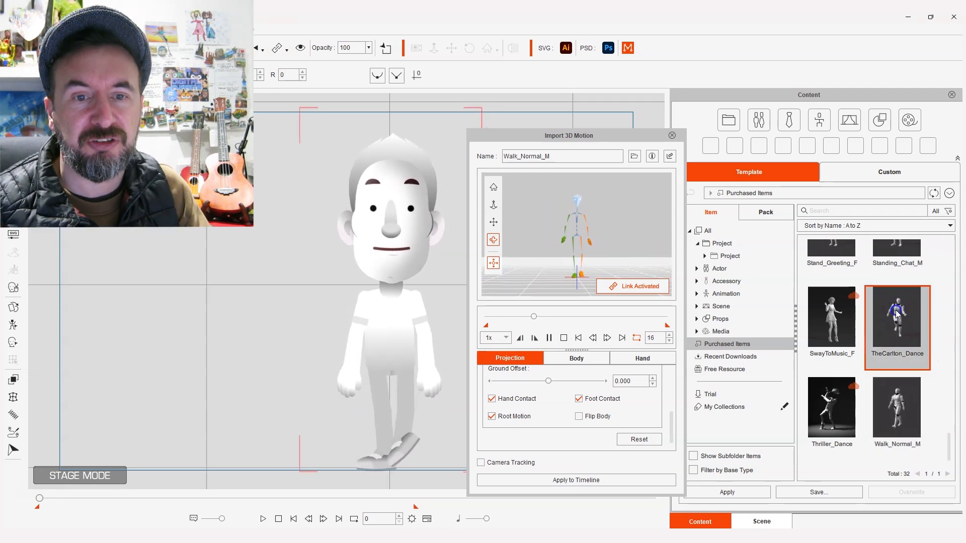
{"action": "left_click", "coordinate": [388, 329]}
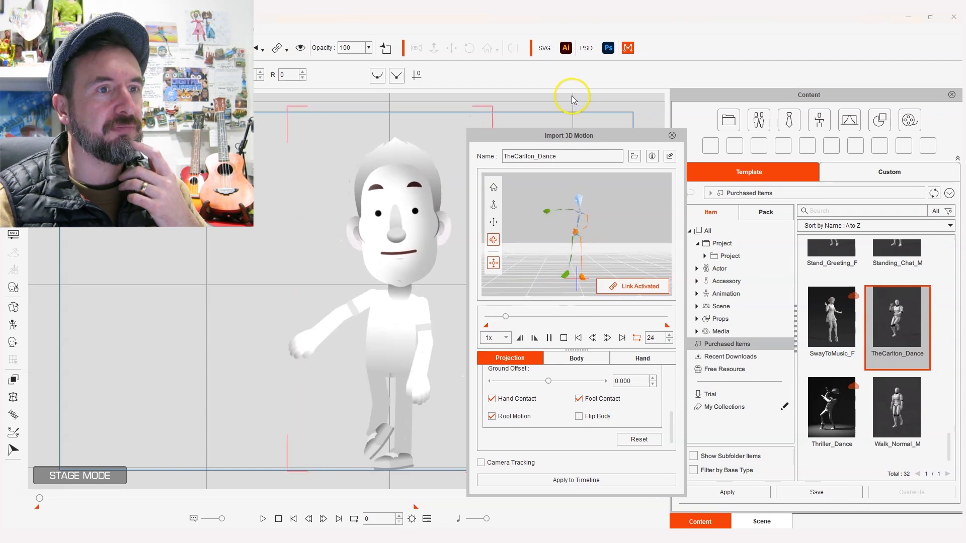
{"action": "left_click_drag", "start_coordinate": [571, 140], "coordinate": [629, 132]}
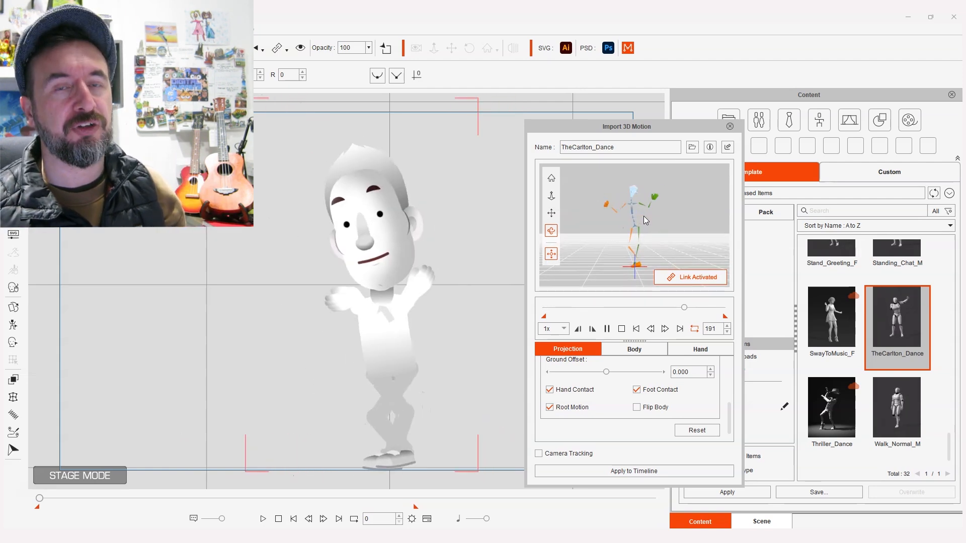
{"action": "left_click", "coordinate": [622, 328]}
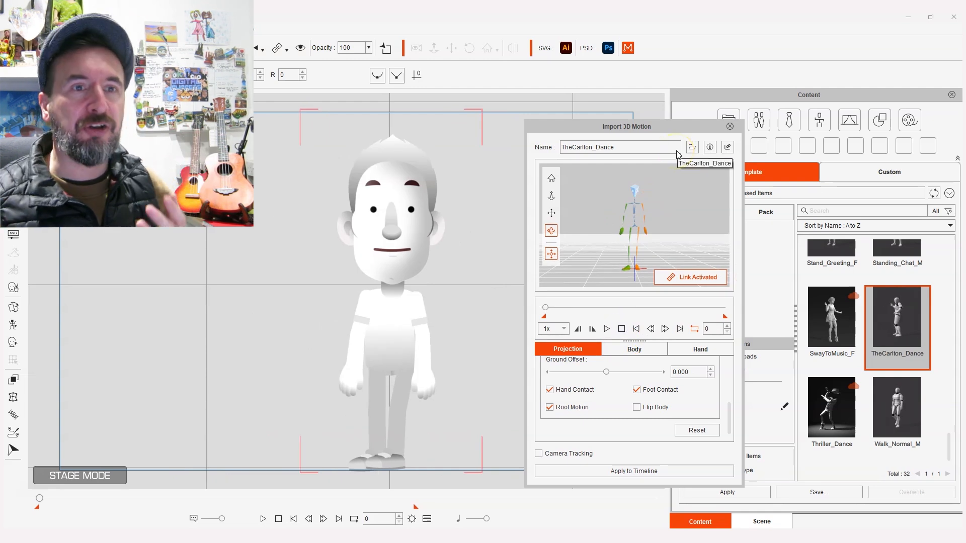
{"action": "left_click", "coordinate": [730, 127]}
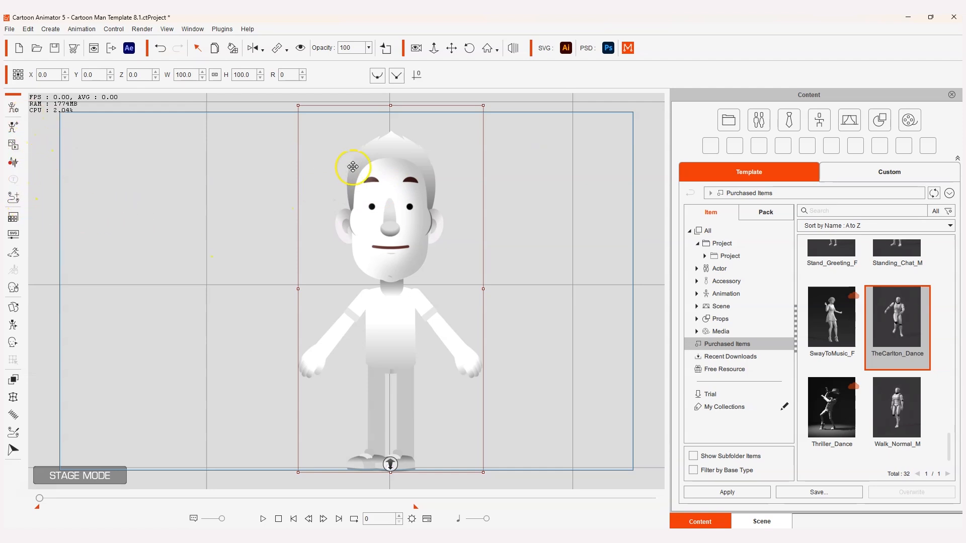
Step: Open the Sprite Editor and show the sprites for the face's Right Eye
{"action": "left_click", "coordinate": [15, 305]}
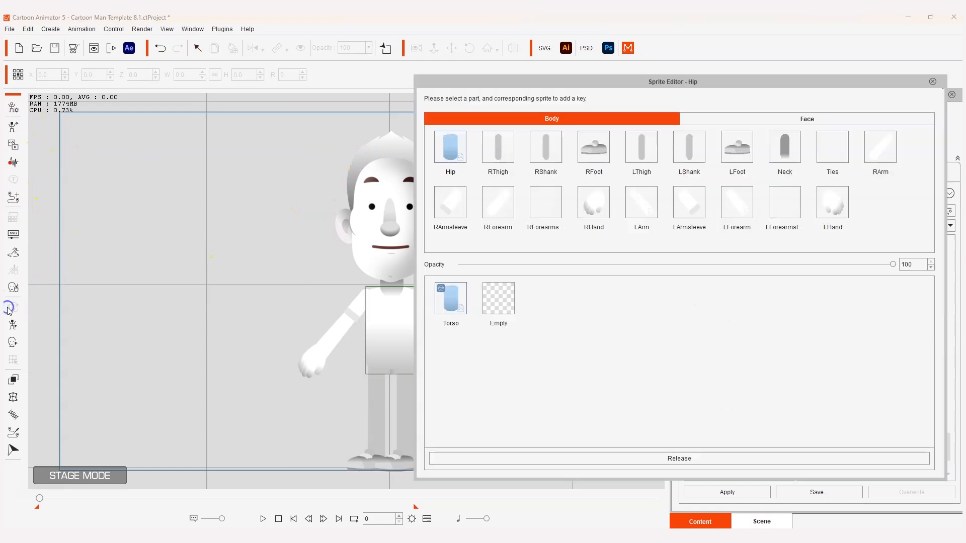
{"action": "left_click", "coordinate": [805, 119]}
{"action": "mouse_move", "coordinate": [705, 78]}
{"action": "left_mouse_down"}
{"action": "mouse_move", "coordinate": [820, 84]}
{"action": "mouse_move", "coordinate": [354, 80]}
{"action": "mouse_move", "coordinate": [787, 93]}
{"action": "mouse_move", "coordinate": [628, 60]}
{"action": "mouse_move", "coordinate": [701, 86]}
{"action": "left_mouse_up"}
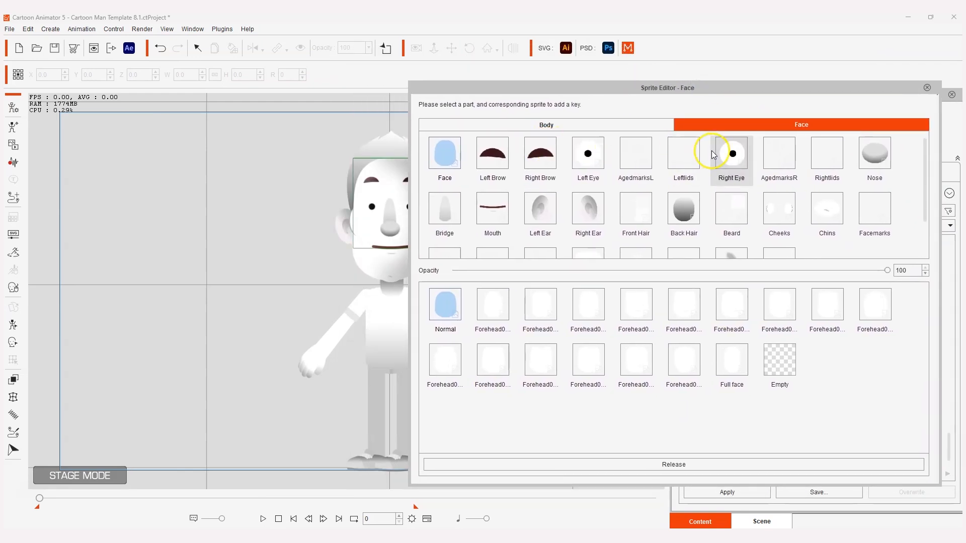
{"action": "left_click", "coordinate": [729, 154]}
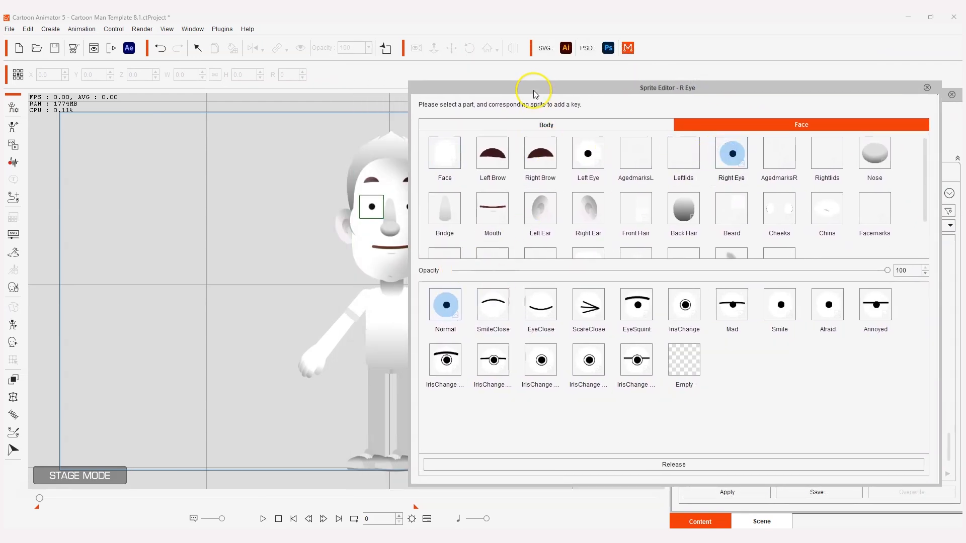
{"action": "left_click_drag", "start_coordinate": [535, 91], "coordinate": [588, 87]}
Step: Try the right eye sprites from SmileClose through the IrisChange variants on the character, and restore the Normal sprite
{"action": "left_click", "coordinate": [554, 302]}
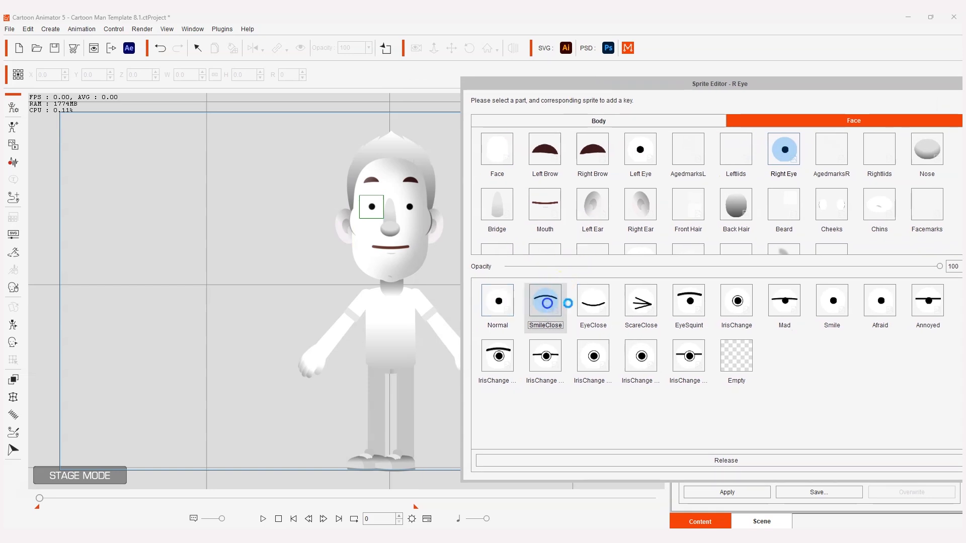
{"action": "left_click", "coordinate": [594, 302]}
{"action": "left_click", "coordinate": [633, 305]}
{"action": "left_click", "coordinate": [697, 301]}
{"action": "left_click", "coordinate": [739, 302]}
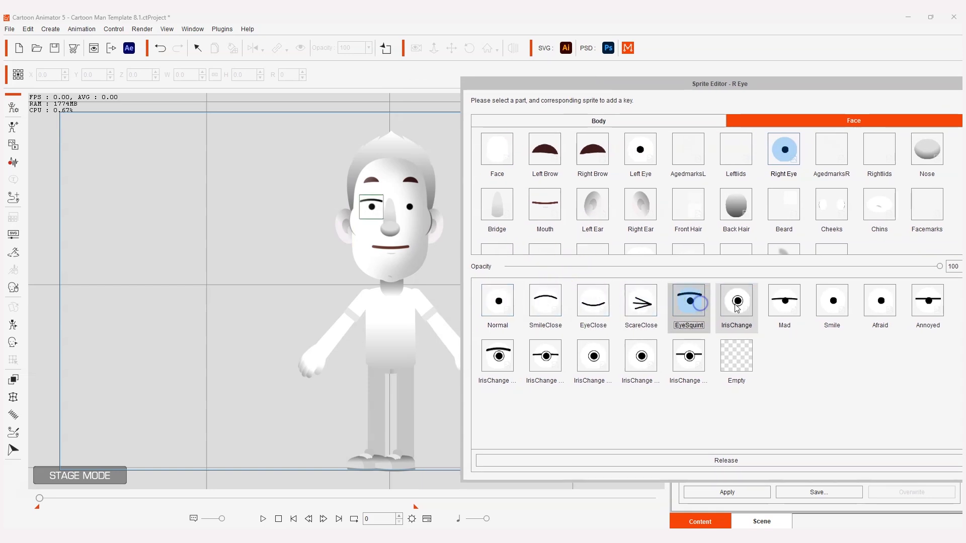
{"action": "left_click", "coordinate": [793, 302]}
{"action": "left_click", "coordinate": [833, 302]}
{"action": "left_click", "coordinate": [880, 302]}
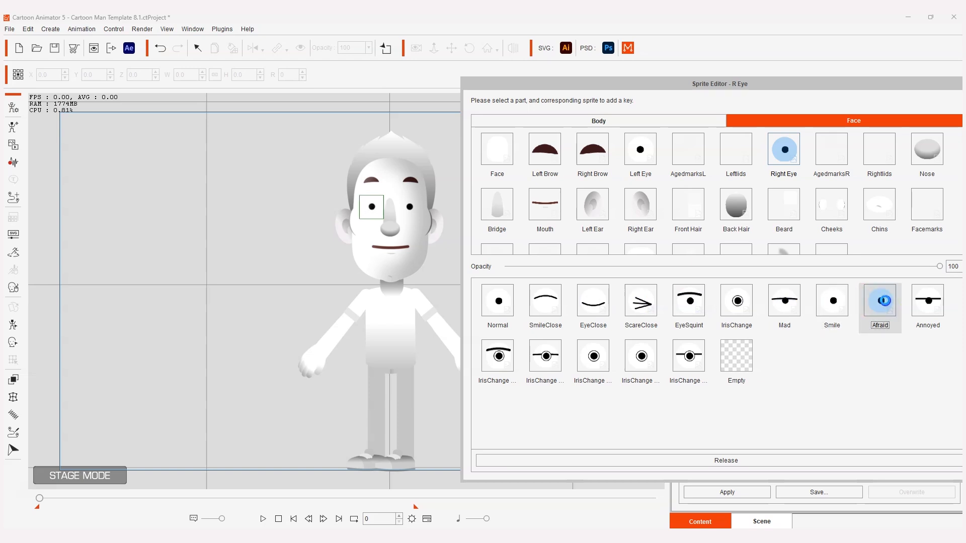
{"action": "left_click", "coordinate": [928, 302]}
{"action": "left_click", "coordinate": [497, 355]}
{"action": "left_click", "coordinate": [545, 355]}
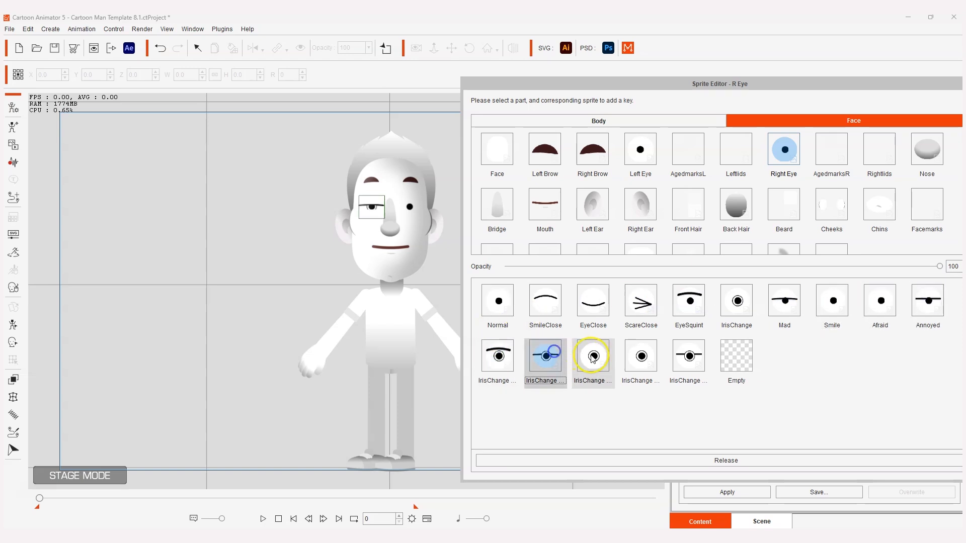
{"action": "left_click", "coordinate": [592, 355]}
{"action": "left_click", "coordinate": [498, 302]}
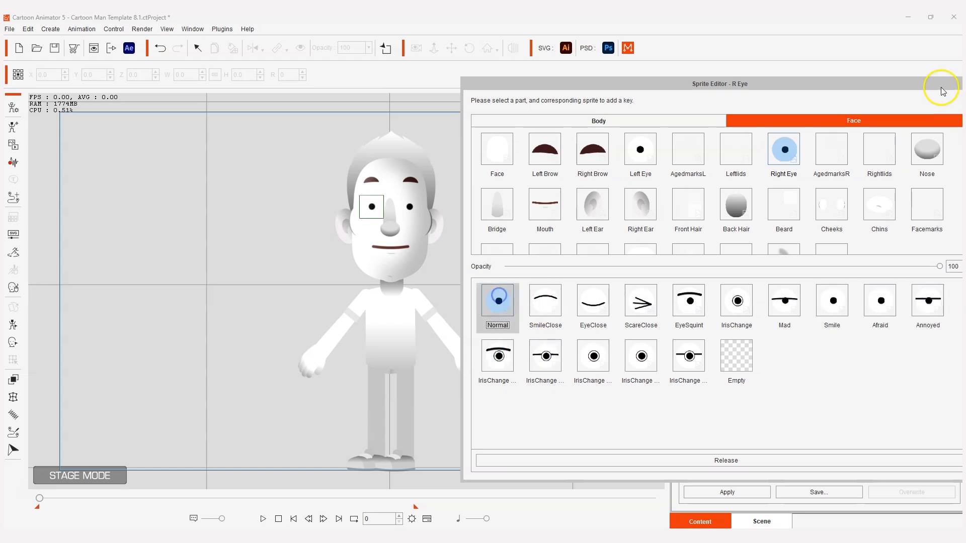
Step: Try the Leftlids sprites shut8 to shut4, narrow4 to narrow2 and a grin variant, and restore the normal sprite
{"action": "left_click", "coordinate": [727, 146]}
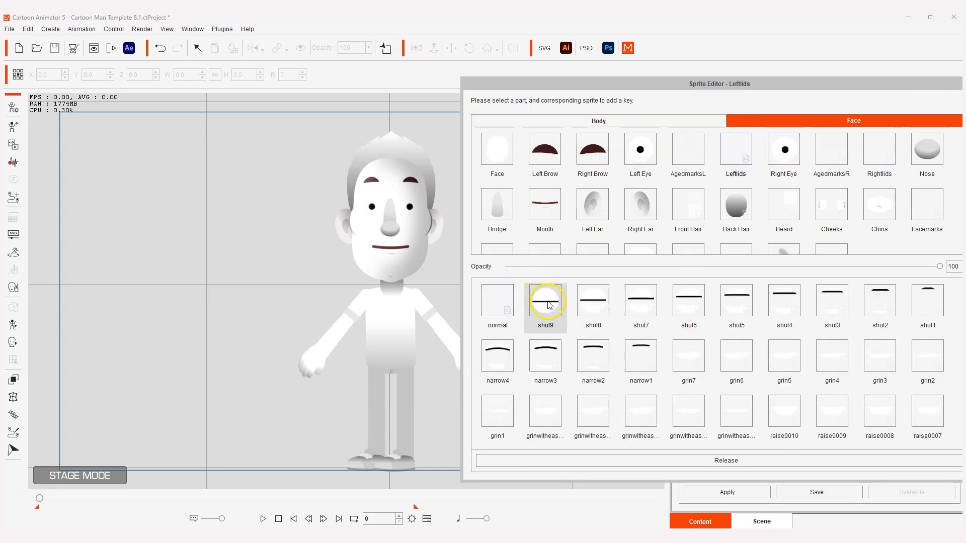
{"action": "left_click", "coordinate": [593, 302]}
{"action": "left_click", "coordinate": [639, 303]}
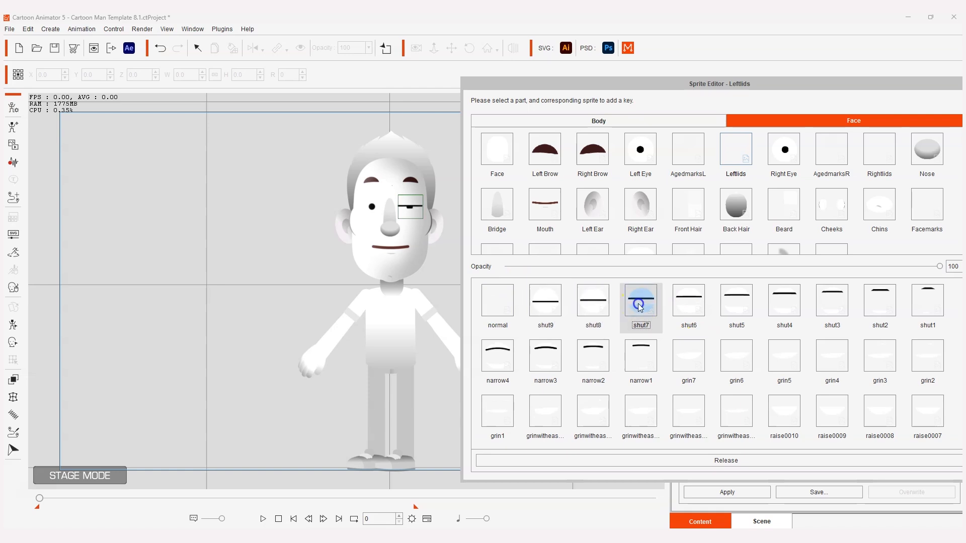
{"action": "left_click", "coordinate": [679, 307]}
{"action": "left_click", "coordinate": [732, 306]}
{"action": "left_click", "coordinate": [783, 304]}
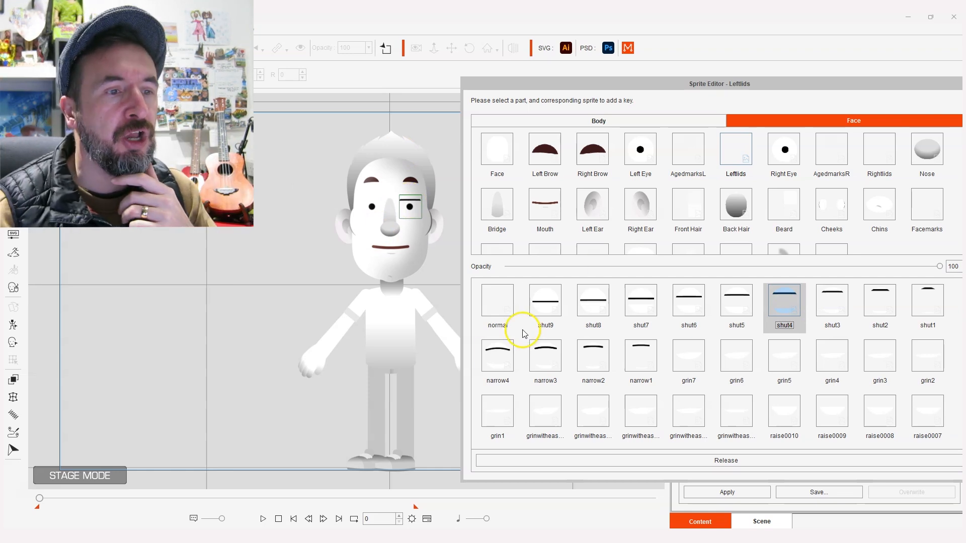
{"action": "left_click", "coordinate": [498, 353]}
{"action": "left_click", "coordinate": [550, 354]}
{"action": "left_click", "coordinate": [585, 356]}
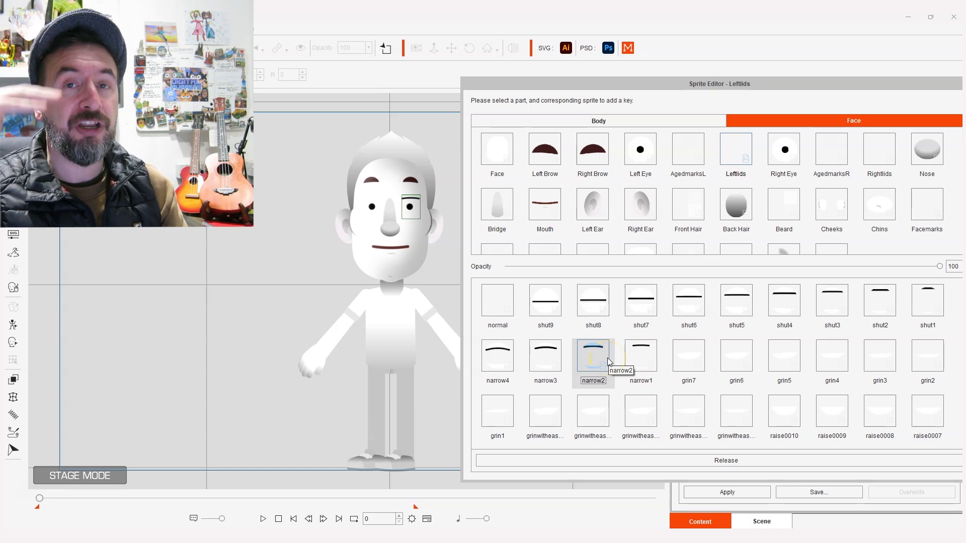
{"action": "left_click", "coordinate": [649, 415]}
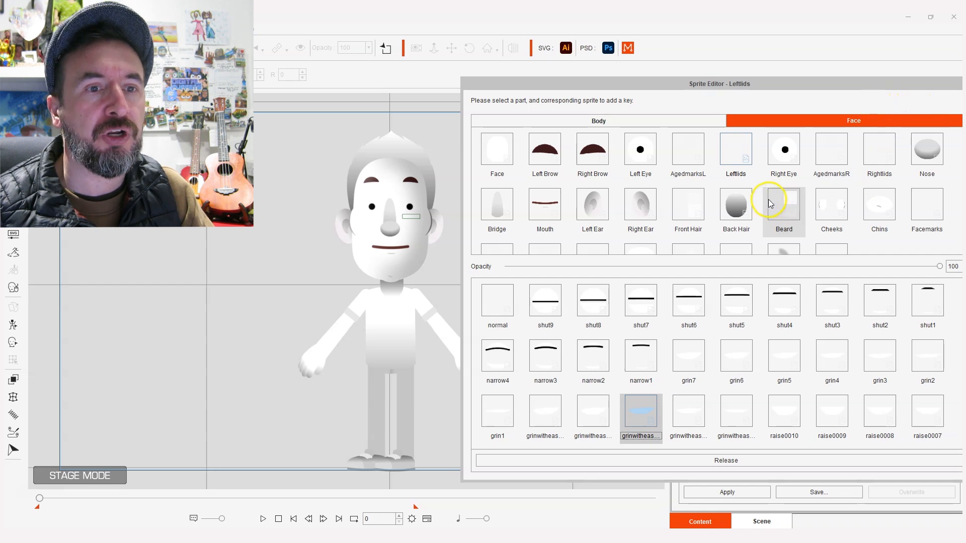
{"action": "left_click", "coordinate": [488, 302]}
Step: Show the face's Mouth sprites, browse the list, and try eek0001 through eek0006 on the character
{"action": "left_click", "coordinate": [541, 217]}
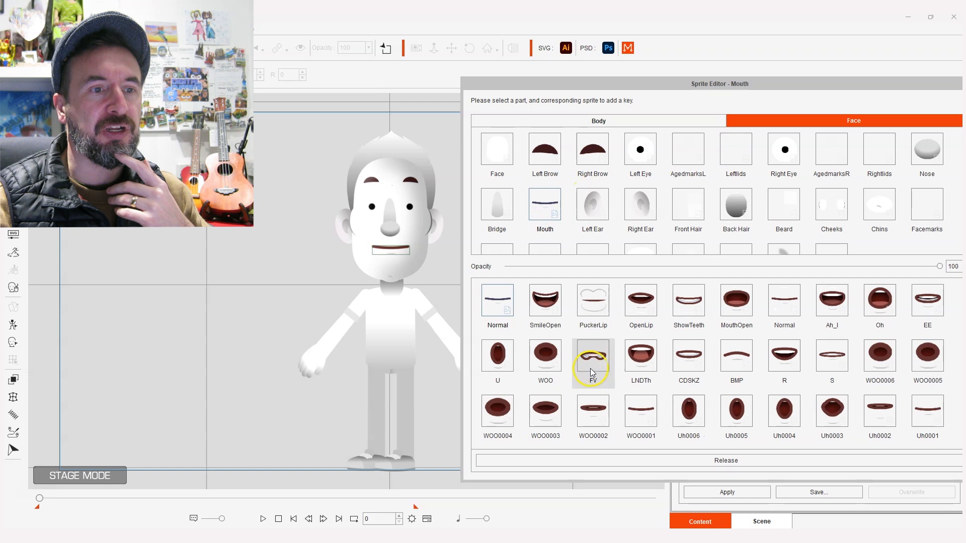
{"action": "scroll", "coordinate": [601, 375], "scroll_direction": "down", "scroll_amount": 5}
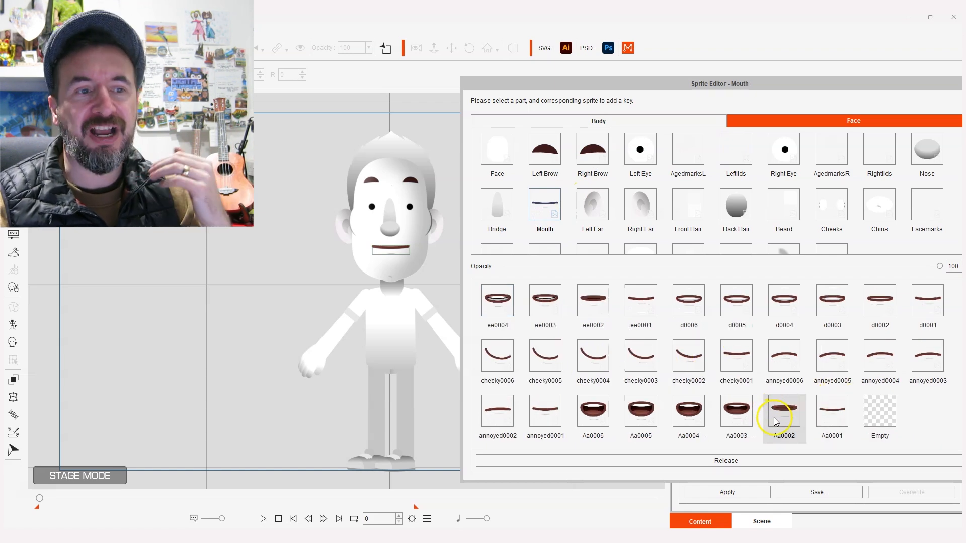
{"action": "scroll", "coordinate": [778, 422], "scroll_direction": "up", "scroll_amount": 10}
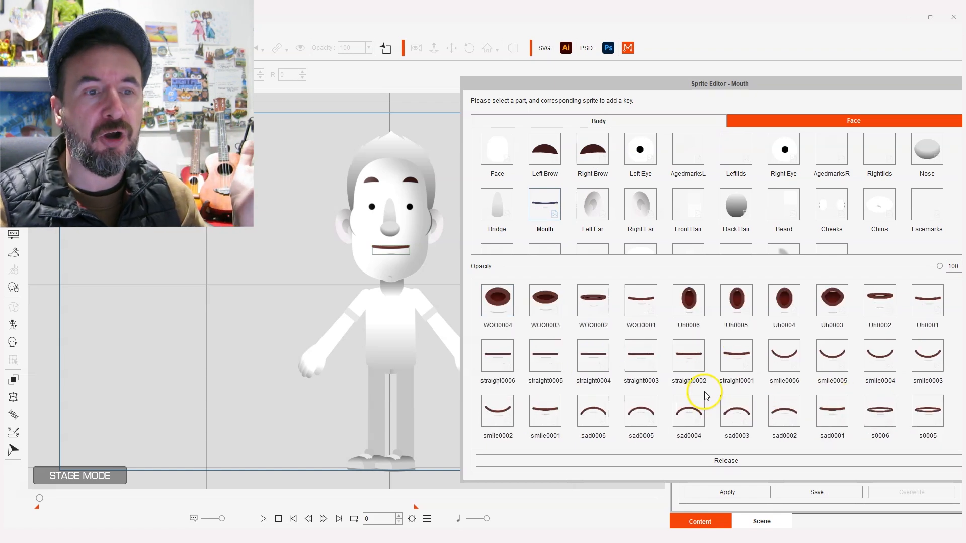
{"action": "scroll", "coordinate": [707, 396], "scroll_direction": "down", "scroll_amount": 5}
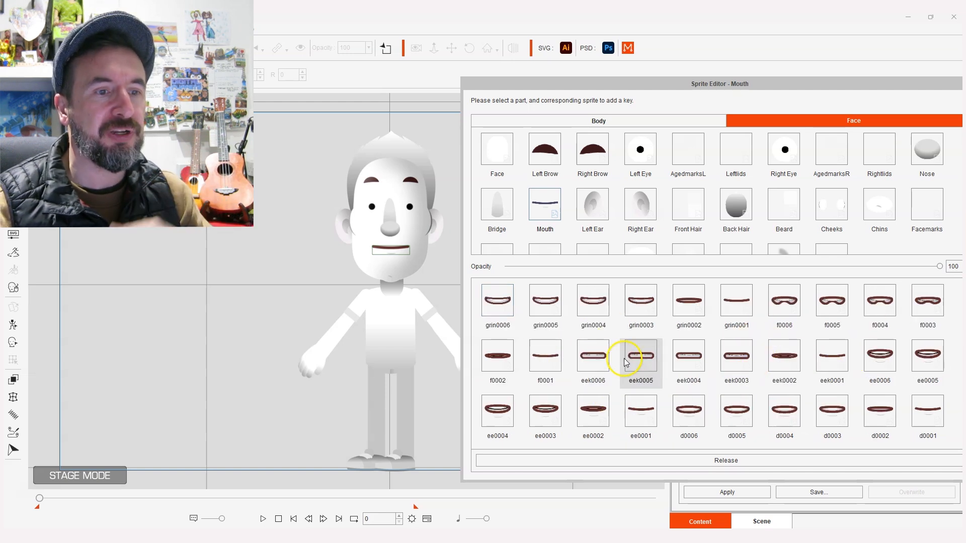
{"action": "left_click", "coordinate": [837, 355]}
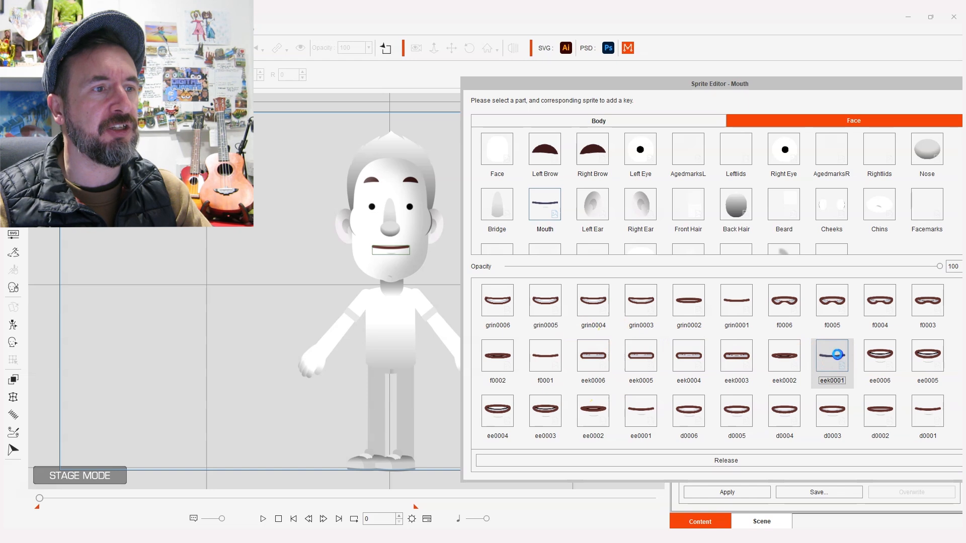
{"action": "left_click", "coordinate": [784, 356]}
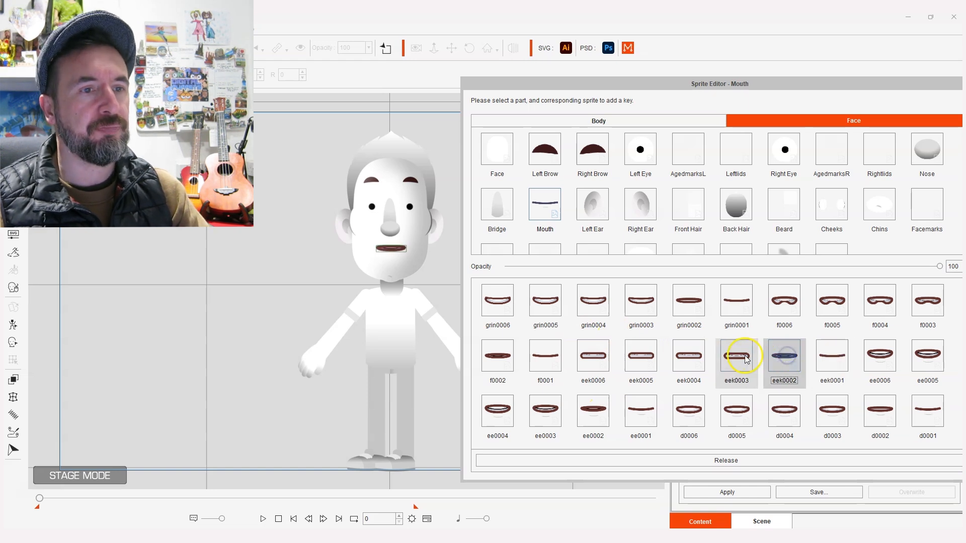
{"action": "left_click", "coordinate": [735, 355]}
{"action": "left_click", "coordinate": [677, 358]}
{"action": "left_click", "coordinate": [640, 358]}
{"action": "left_click", "coordinate": [593, 358]}
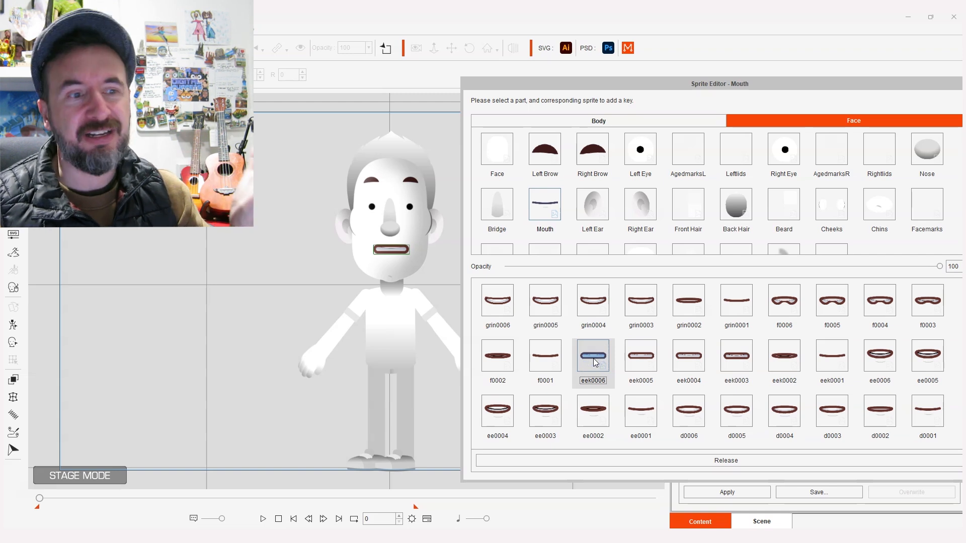
Step: Try the f-series mouth sprites from f0001 up to f0006 on the character
{"action": "left_click", "coordinate": [548, 358]}
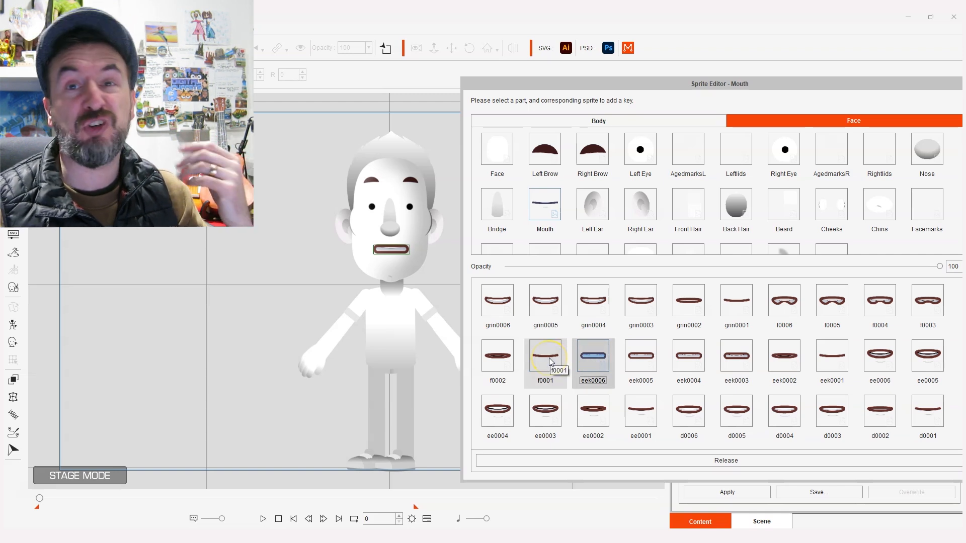
{"action": "left_click", "coordinate": [551, 358]}
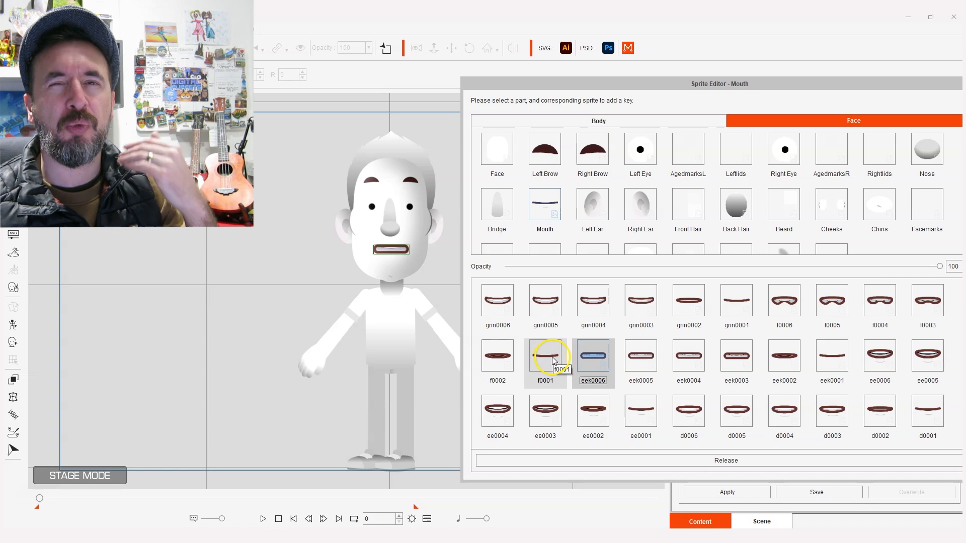
{"action": "left_click", "coordinate": [549, 360]}
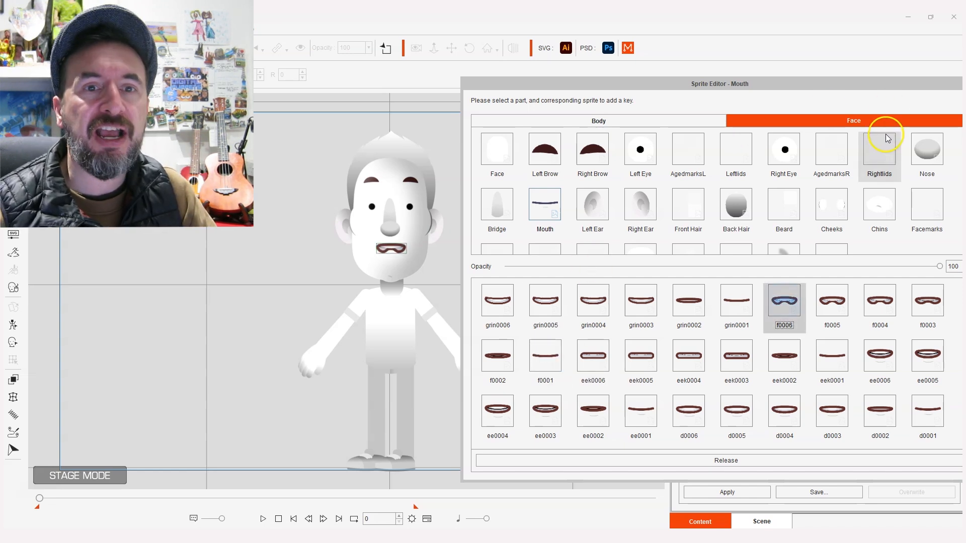
Step: Show the Moustashes sprites and try Tash0021 through Tash0017 on the character
{"action": "scroll", "coordinate": [796, 170], "scroll_direction": "down", "scroll_amount": 1}
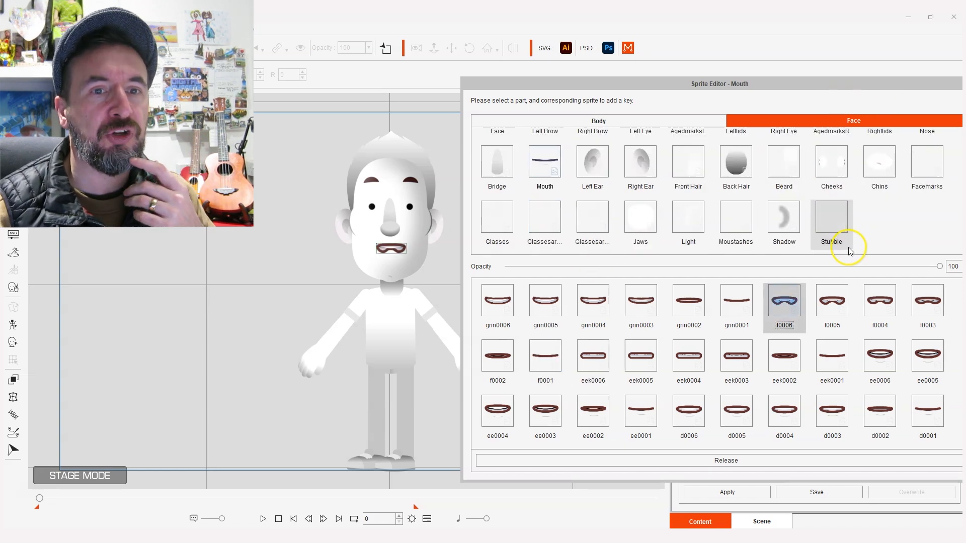
{"action": "left_click", "coordinate": [749, 222]}
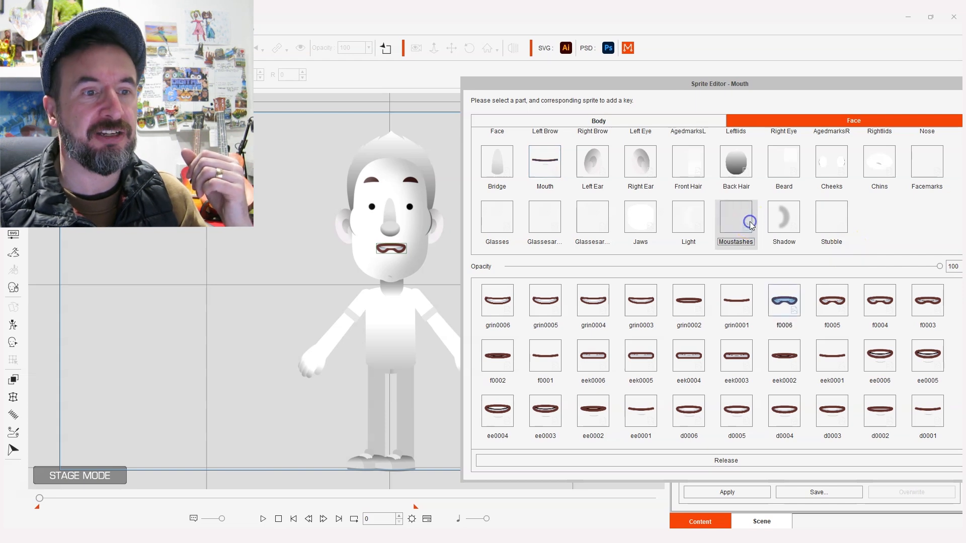
{"action": "left_click", "coordinate": [546, 304]}
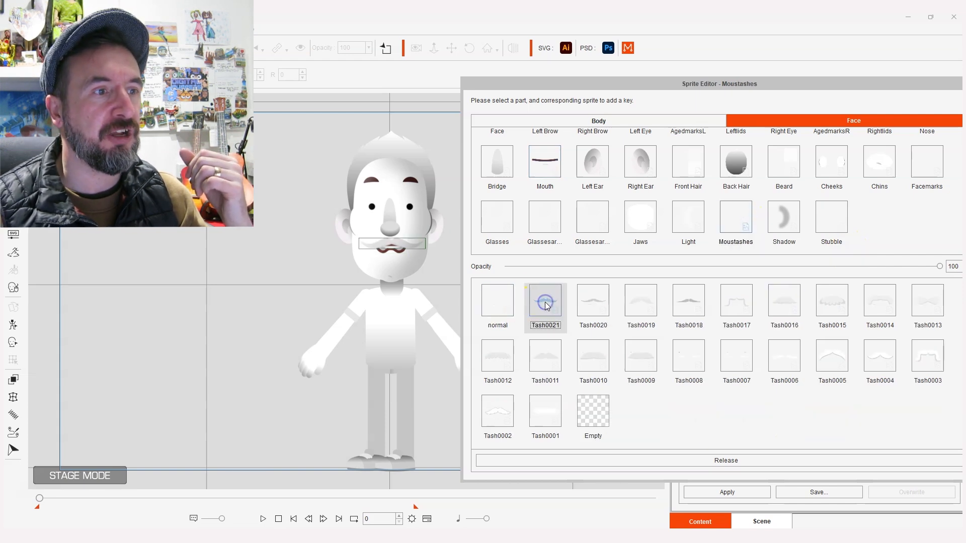
{"action": "left_click", "coordinate": [591, 301]}
{"action": "left_click", "coordinate": [640, 300]}
{"action": "left_click", "coordinate": [689, 300]}
{"action": "left_click", "coordinate": [741, 302]}
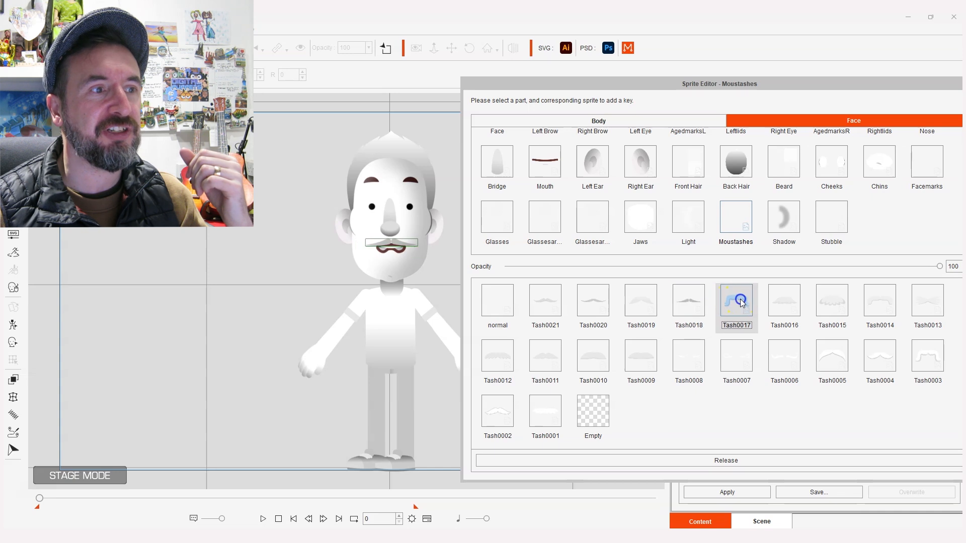
Step: Restore the character's mouth to the Normal sprite
{"action": "scroll", "coordinate": [654, 181], "scroll_direction": "up", "scroll_amount": 1}
{"action": "left_click", "coordinate": [534, 200]}
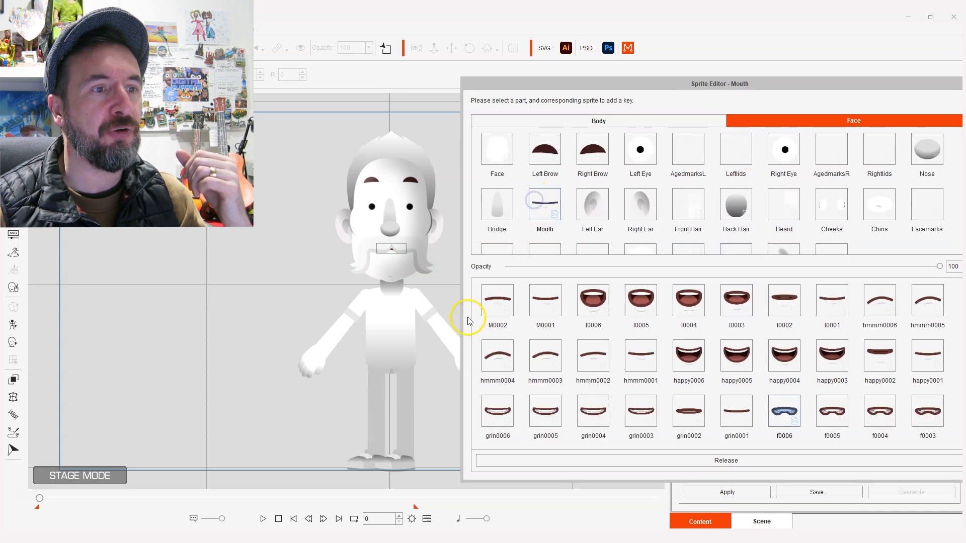
{"action": "scroll", "coordinate": [506, 307], "scroll_direction": "up", "scroll_amount": 4}
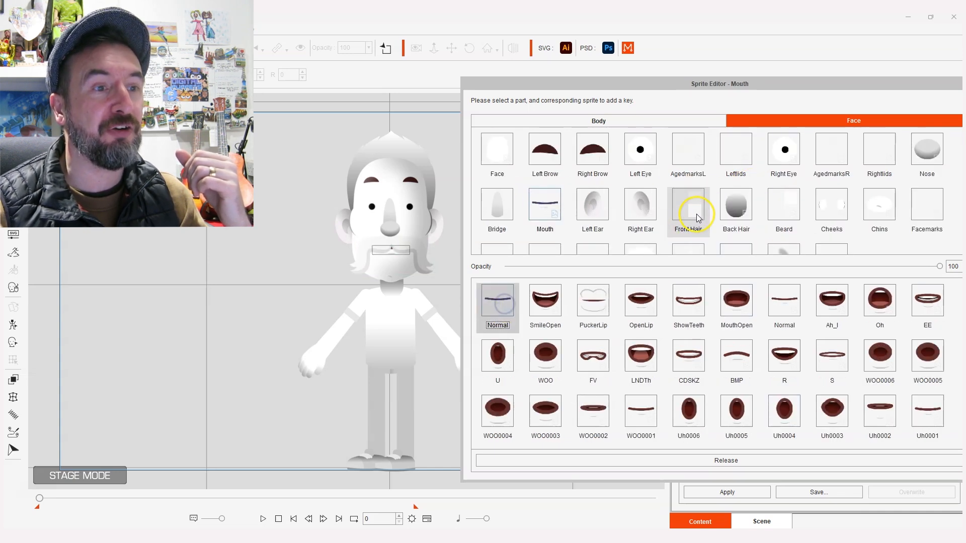
Step: Try moustache sprites Tash0015 to Tash0013 and Tash0003 to Tash0009, and leave Tash0010 applied to the character
{"action": "scroll", "coordinate": [697, 214], "scroll_direction": "down", "scroll_amount": 1}
{"action": "left_click", "coordinate": [743, 217]}
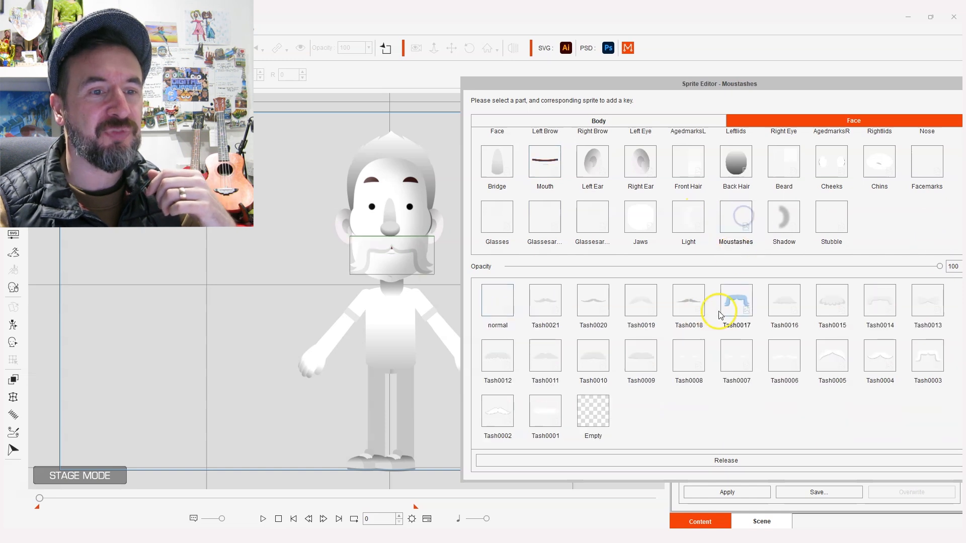
{"action": "left_click", "coordinate": [839, 299]}
{"action": "left_click", "coordinate": [881, 299]}
{"action": "left_click", "coordinate": [927, 301]}
{"action": "left_click", "coordinate": [925, 358]}
{"action": "left_click", "coordinate": [880, 360]}
{"action": "left_click", "coordinate": [829, 360]}
{"action": "left_click", "coordinate": [780, 360]}
{"action": "left_click", "coordinate": [729, 361]}
{"action": "left_click", "coordinate": [696, 358]}
{"action": "left_click", "coordinate": [638, 356]}
{"action": "left_click", "coordinate": [592, 352]}
Step: Show the Jaws sprites, try Jaw0021 through Jaw0009 on the character, and leave Jaw0008 applied
{"action": "left_click", "coordinate": [645, 212]}
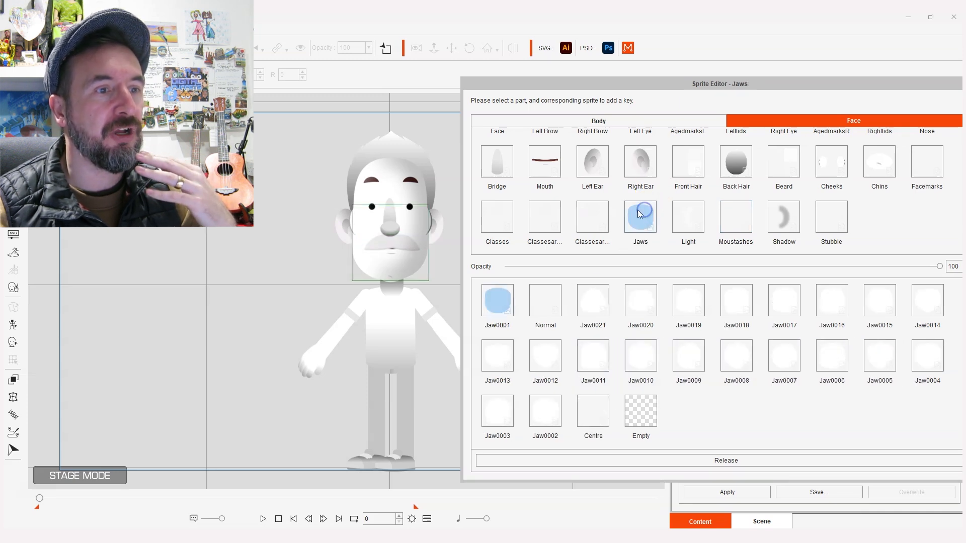
{"action": "left_click", "coordinate": [589, 300]}
{"action": "left_click", "coordinate": [650, 301]}
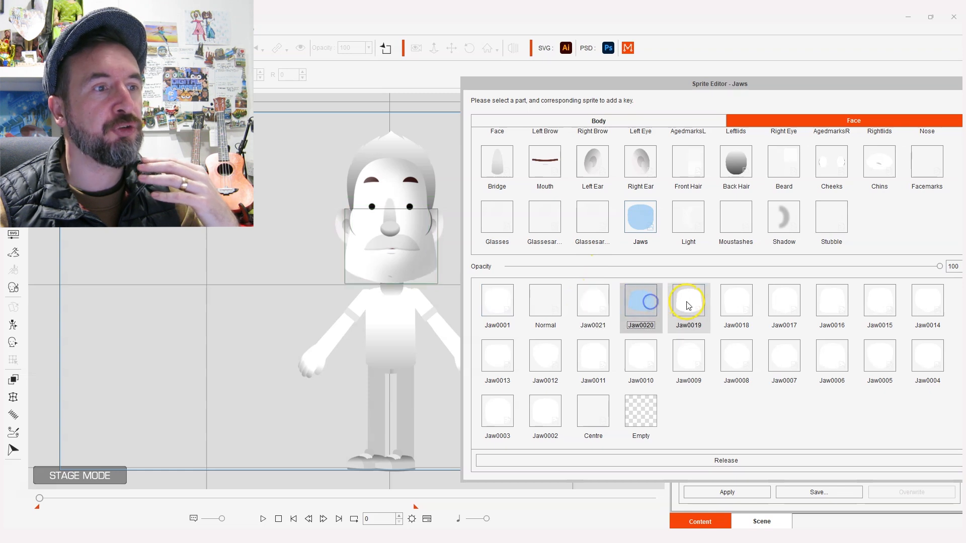
{"action": "left_click", "coordinate": [686, 302]}
{"action": "left_click", "coordinate": [737, 301]}
{"action": "left_click", "coordinate": [793, 301]}
{"action": "left_click", "coordinate": [845, 302]}
{"action": "left_click", "coordinate": [880, 300]}
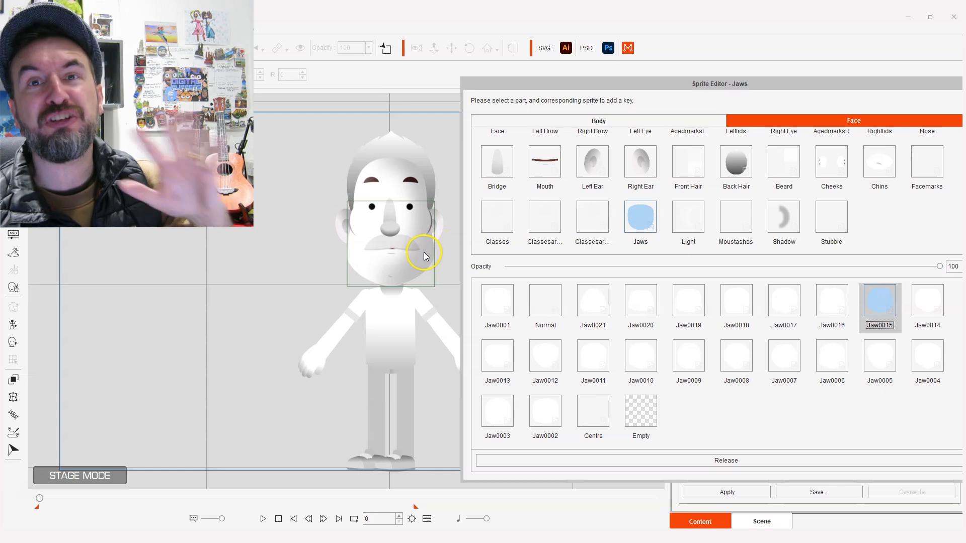
{"action": "left_click", "coordinate": [928, 302]}
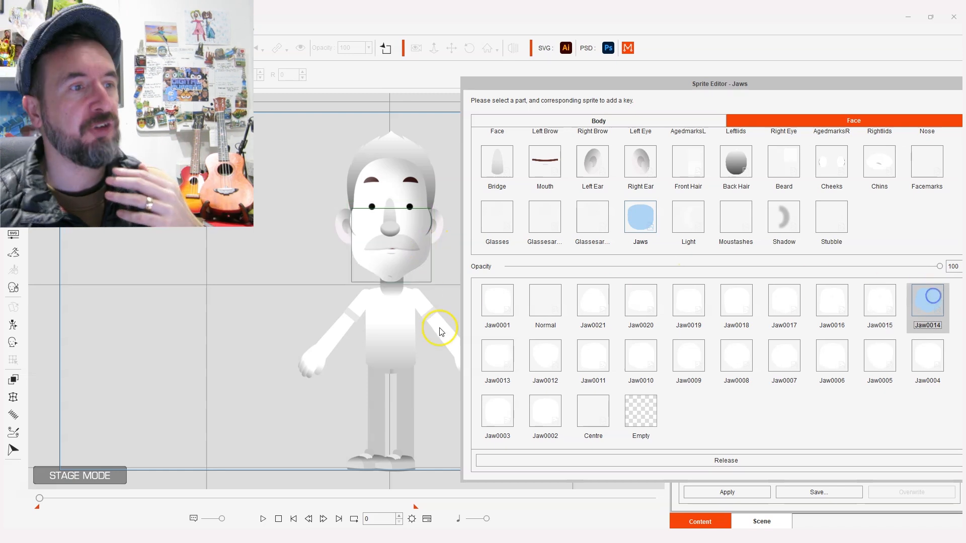
{"action": "left_click", "coordinate": [492, 356]}
{"action": "left_click", "coordinate": [543, 356]}
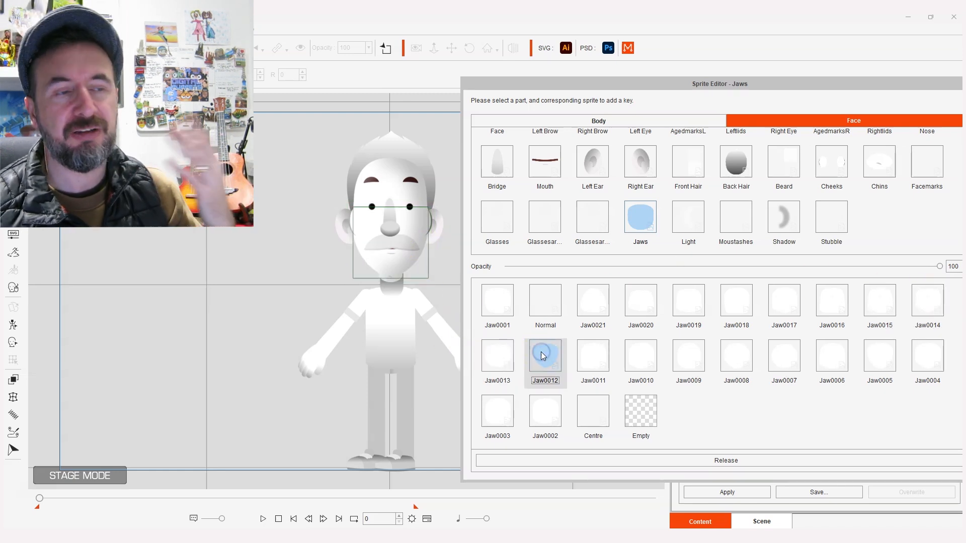
{"action": "left_click", "coordinate": [592, 354]}
{"action": "left_click", "coordinate": [636, 356]}
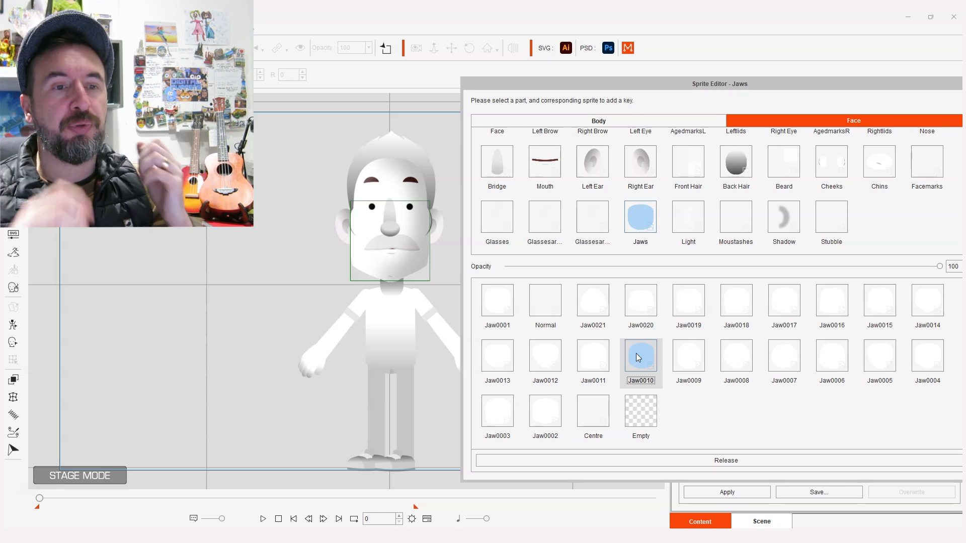
{"action": "left_click", "coordinate": [684, 353]}
{"action": "left_click", "coordinate": [735, 354]}
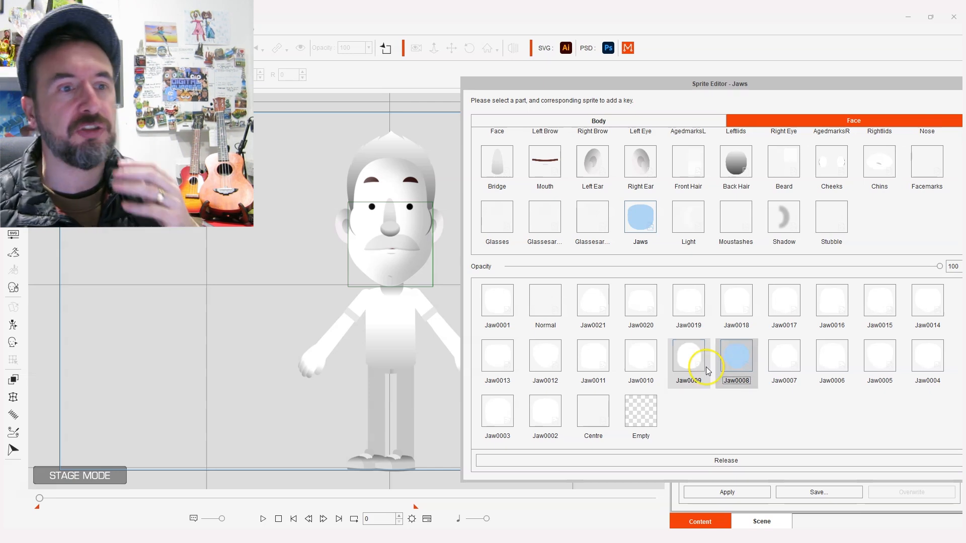
Step: Show the Face sprites and try the forehead variants in the first row on the character one after another
{"action": "scroll", "coordinate": [772, 187], "scroll_direction": "up", "scroll_amount": 1}
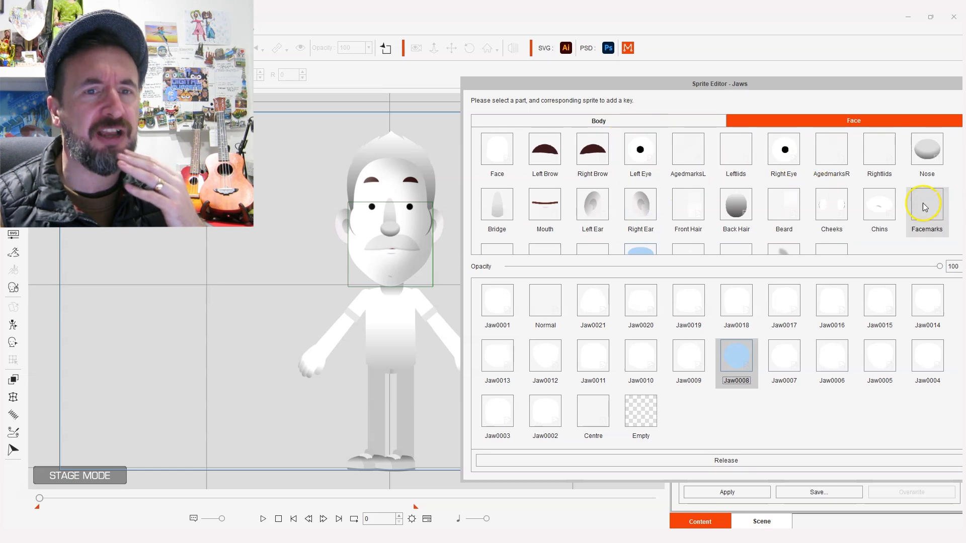
{"action": "scroll", "coordinate": [706, 190], "scroll_direction": "down", "scroll_amount": 1}
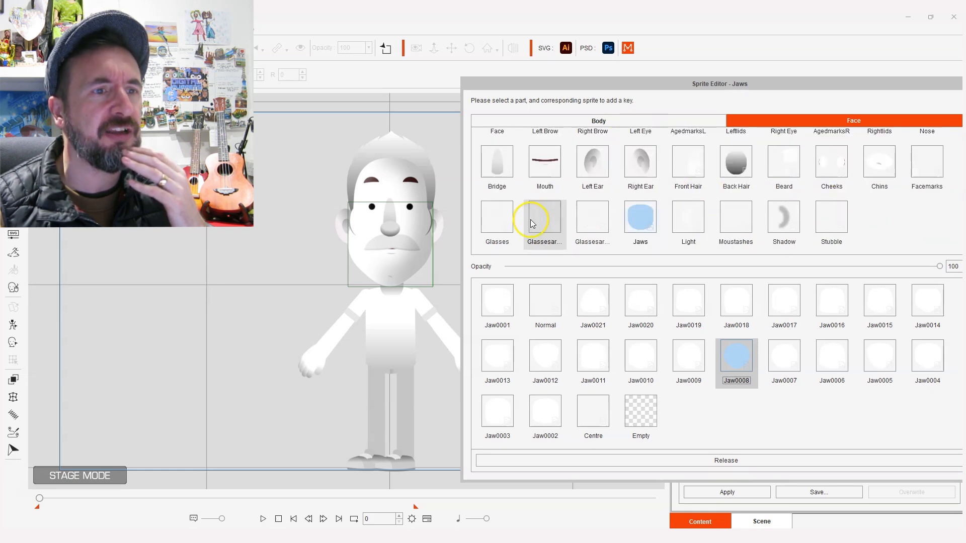
{"action": "scroll", "coordinate": [739, 219], "scroll_direction": "up", "scroll_amount": 1}
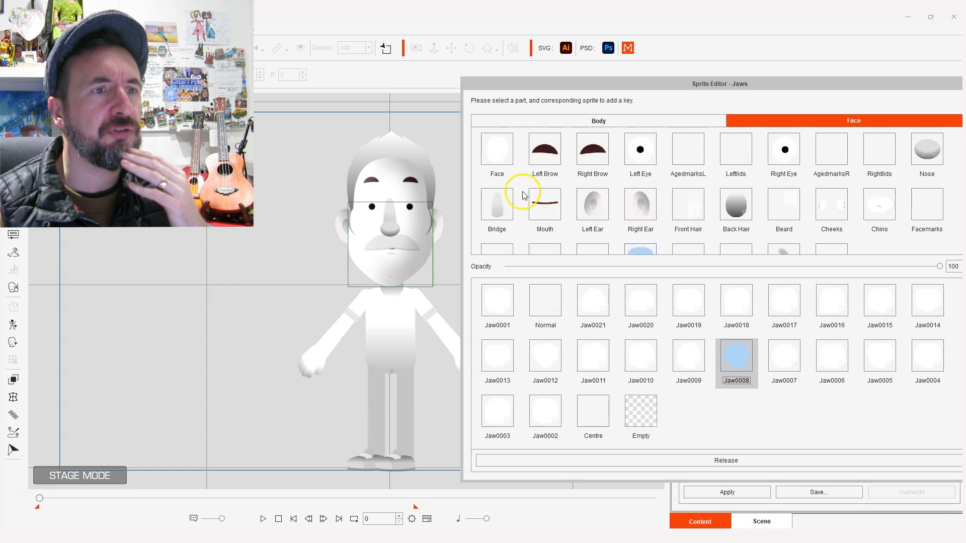
{"action": "left_click", "coordinate": [497, 150]}
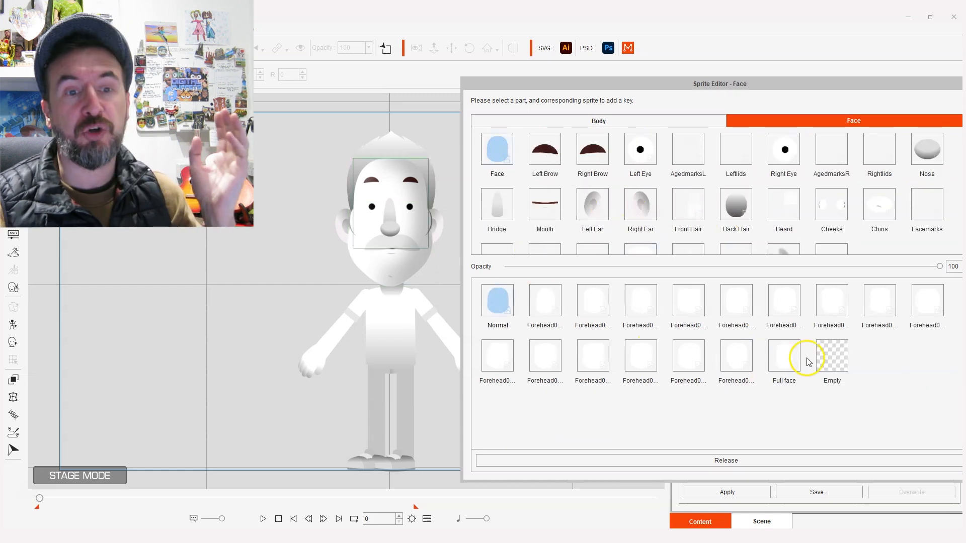
{"action": "left_click", "coordinate": [547, 299]}
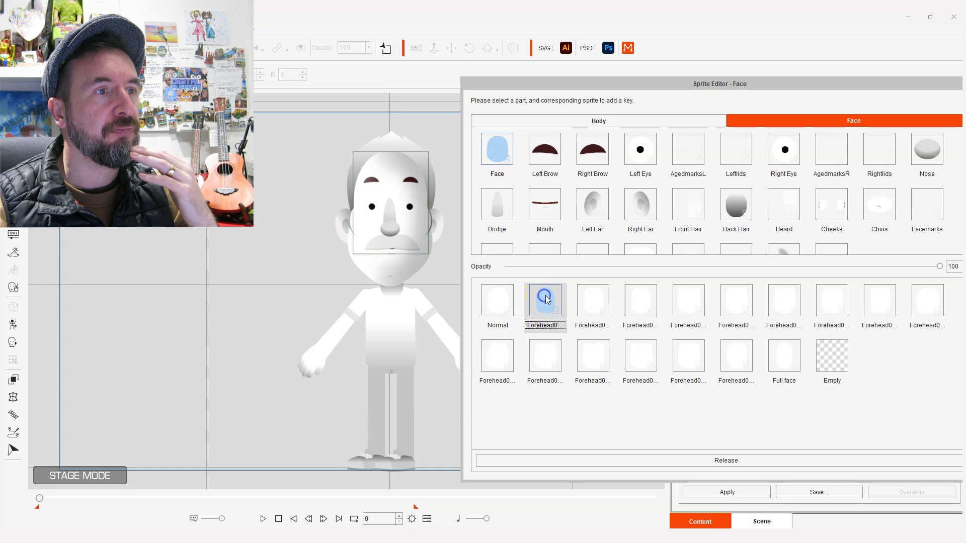
{"action": "left_click", "coordinate": [597, 301]}
{"action": "left_click", "coordinate": [657, 304]}
{"action": "left_click", "coordinate": [682, 306]}
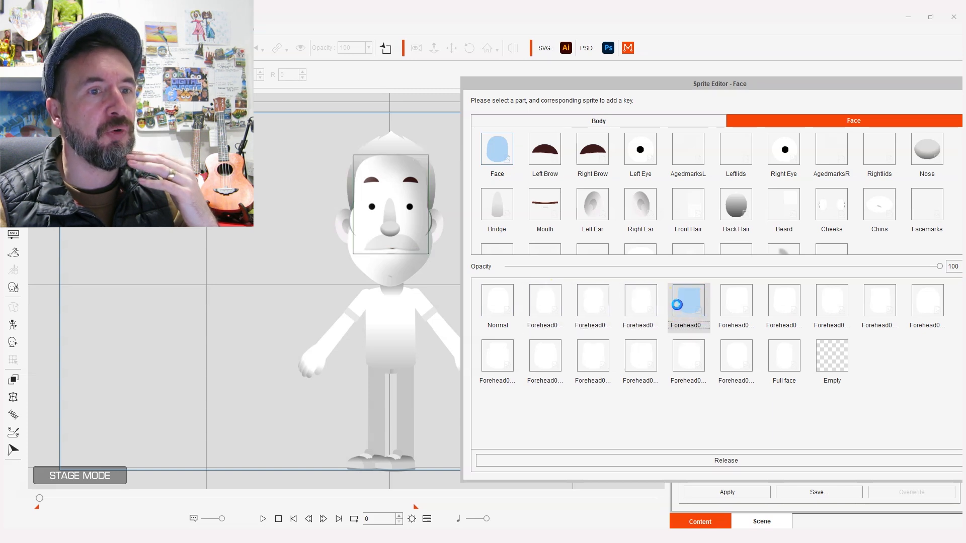
{"action": "left_click", "coordinate": [730, 304]}
{"action": "left_click", "coordinate": [776, 301]}
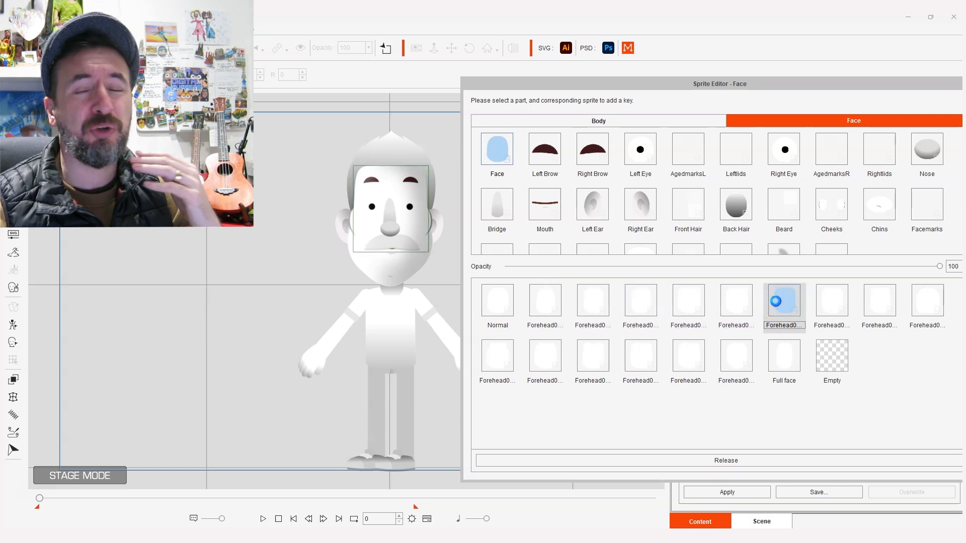
{"action": "left_click", "coordinate": [835, 300]}
{"action": "left_click", "coordinate": [880, 301]}
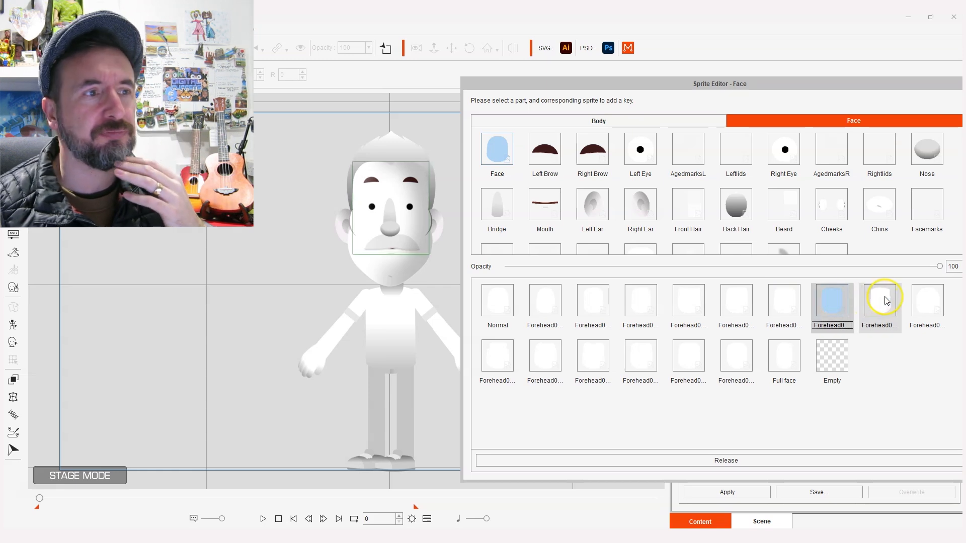
{"action": "left_click", "coordinate": [942, 301]}
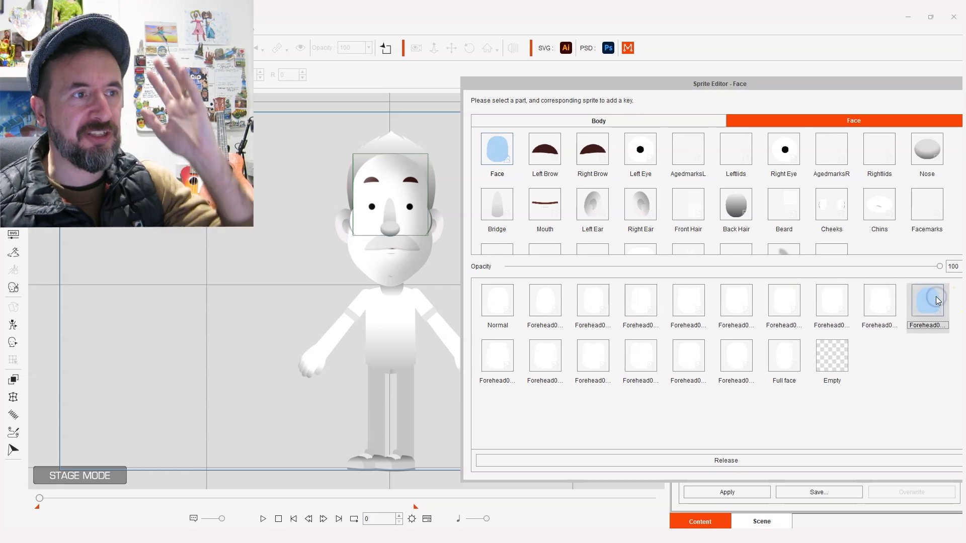
Step: Try the Full face sprite and the first forehead variant, and apply the last forehead variant of the first row
{"action": "left_click", "coordinate": [775, 347]}
{"action": "left_click", "coordinate": [544, 307]}
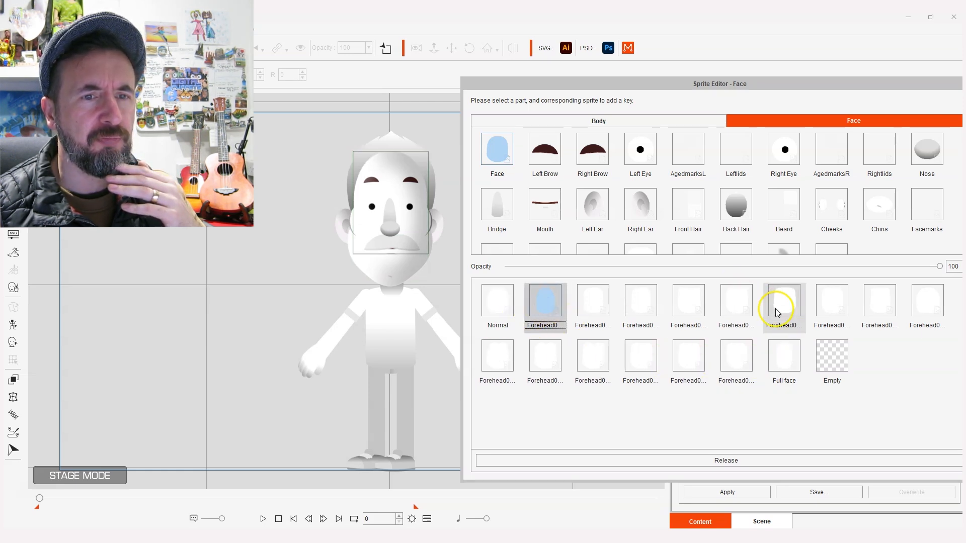
{"action": "left_click", "coordinate": [922, 309]}
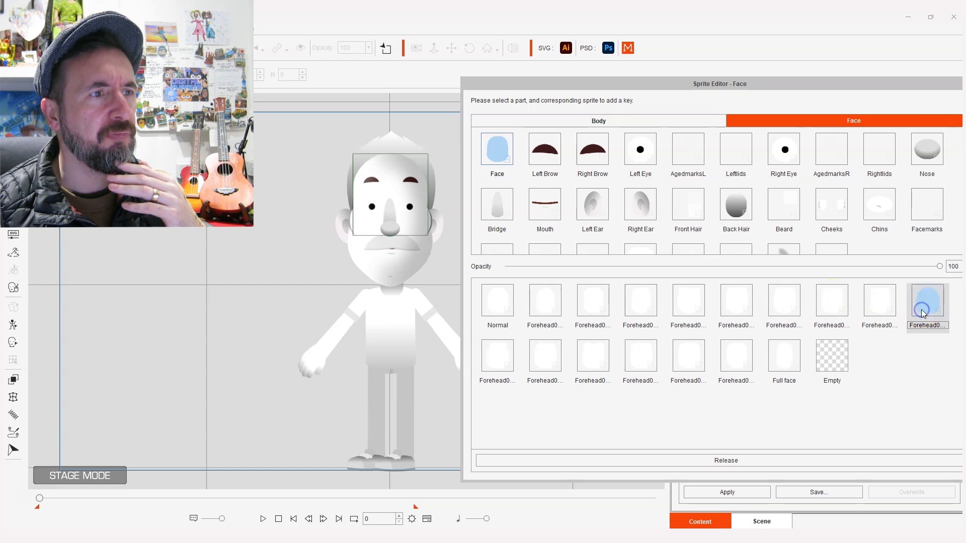
Step: Apply the second forehead variant of the first row to the face and set the Back Hair part to Empty
{"action": "left_click", "coordinate": [551, 302]}
{"action": "left_click", "coordinate": [583, 300]}
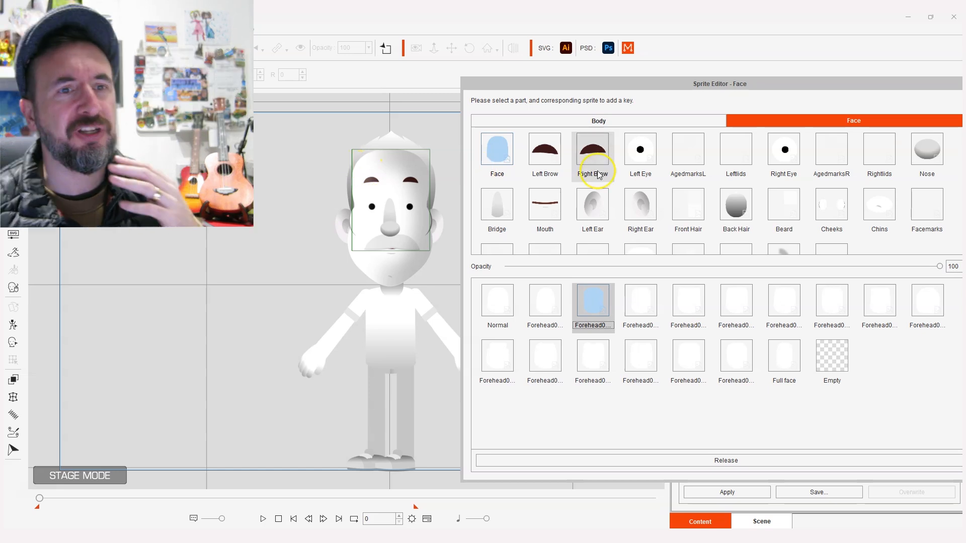
{"action": "left_click", "coordinate": [738, 200]}
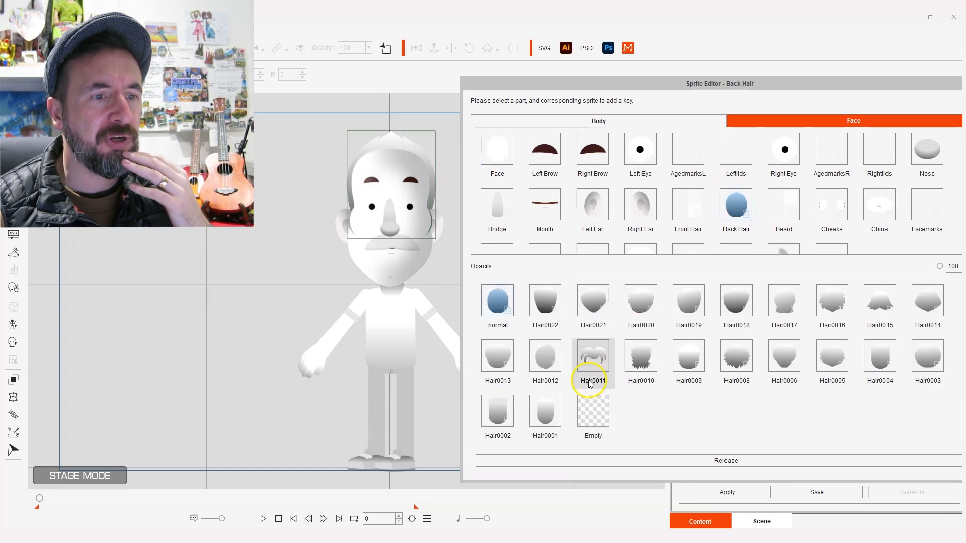
{"action": "left_click", "coordinate": [602, 424]}
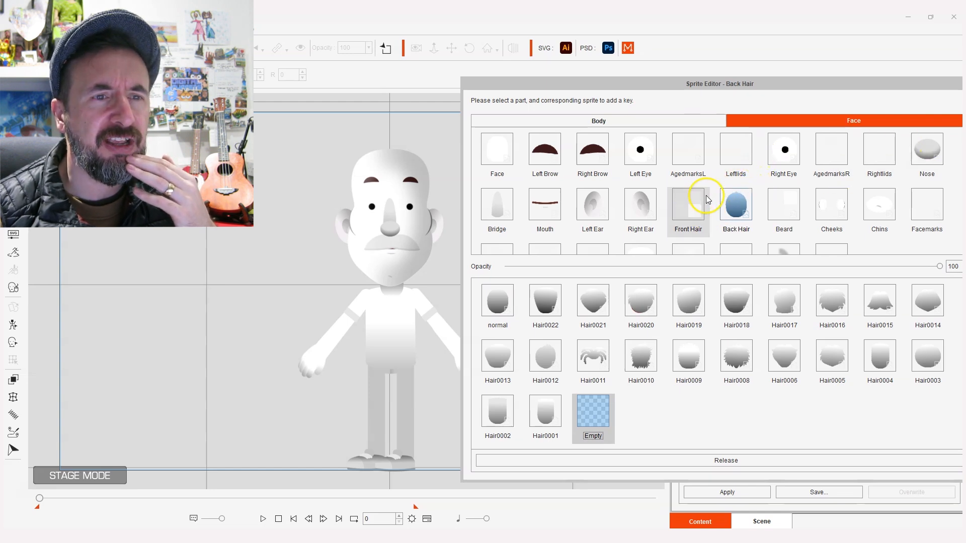
Step: Show the Front Hair sprites and try the second to sixth sprites of the first row on the character, in reverse order
{"action": "left_click", "coordinate": [691, 203]}
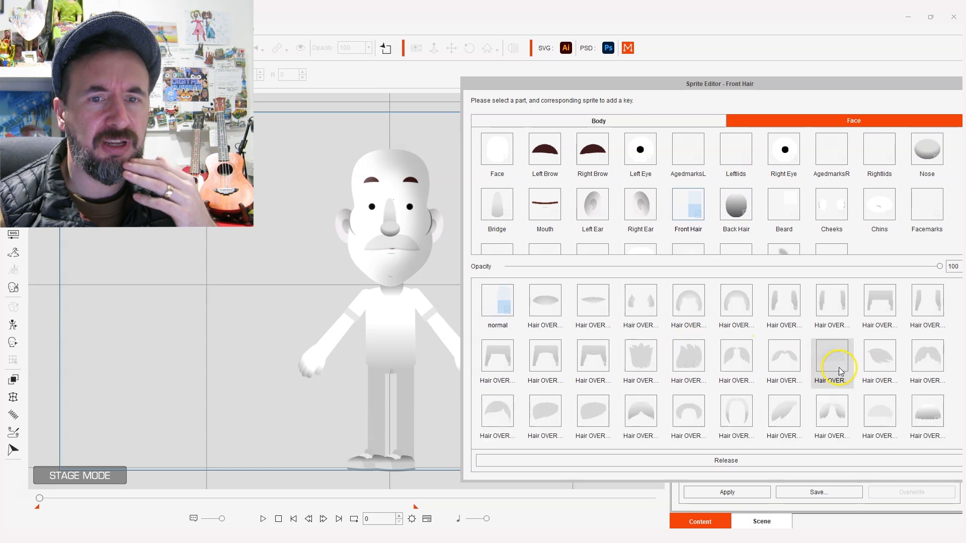
{"action": "left_click", "coordinate": [735, 298]}
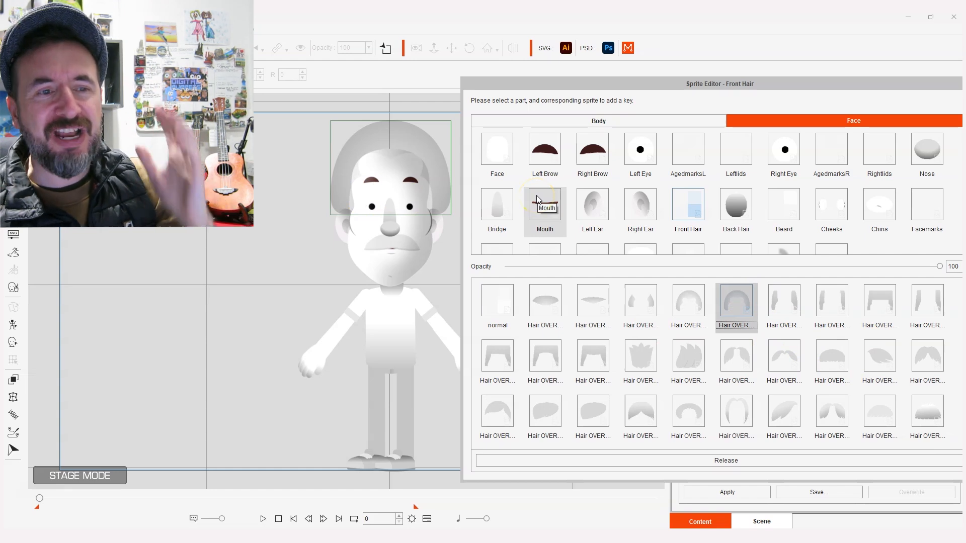
{"action": "left_click", "coordinate": [685, 300]}
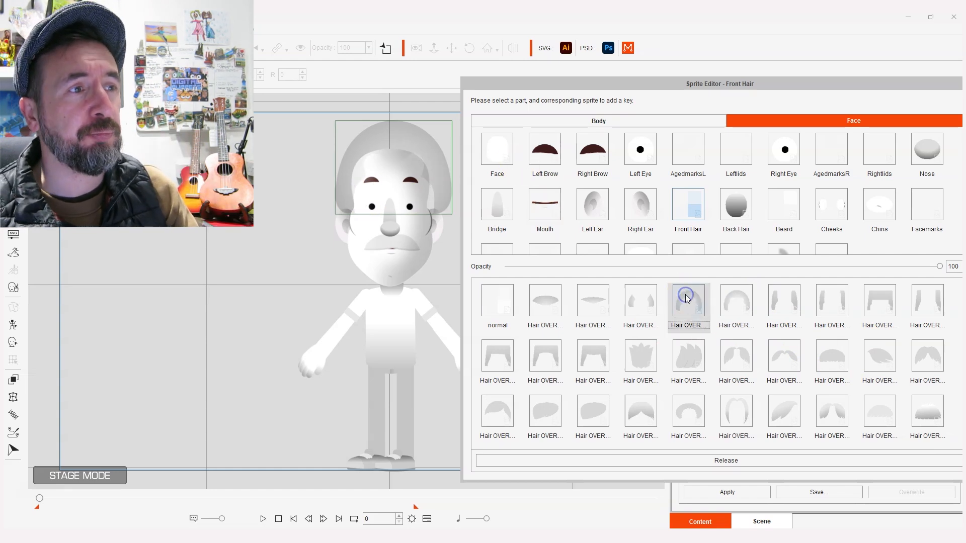
{"action": "left_click", "coordinate": [420, 141]}
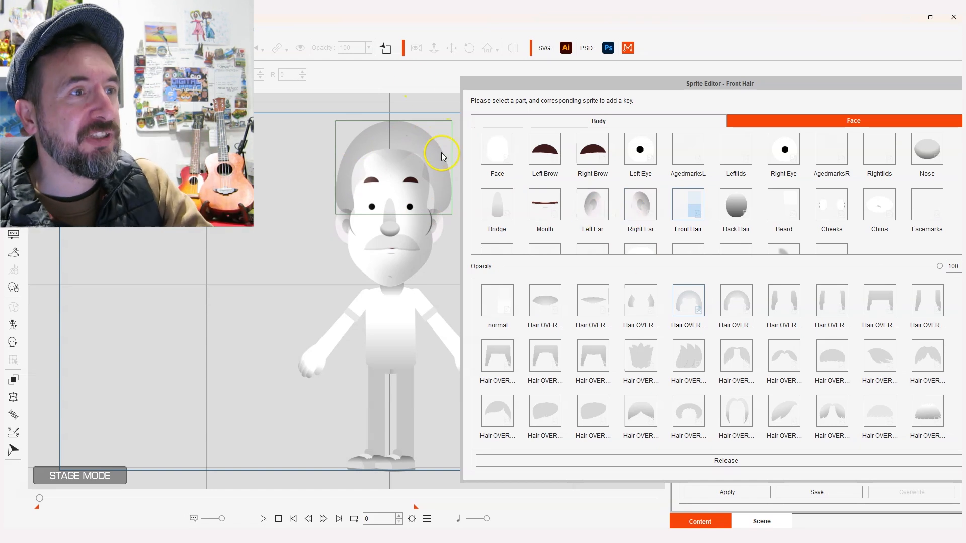
{"action": "left_click", "coordinate": [633, 299]}
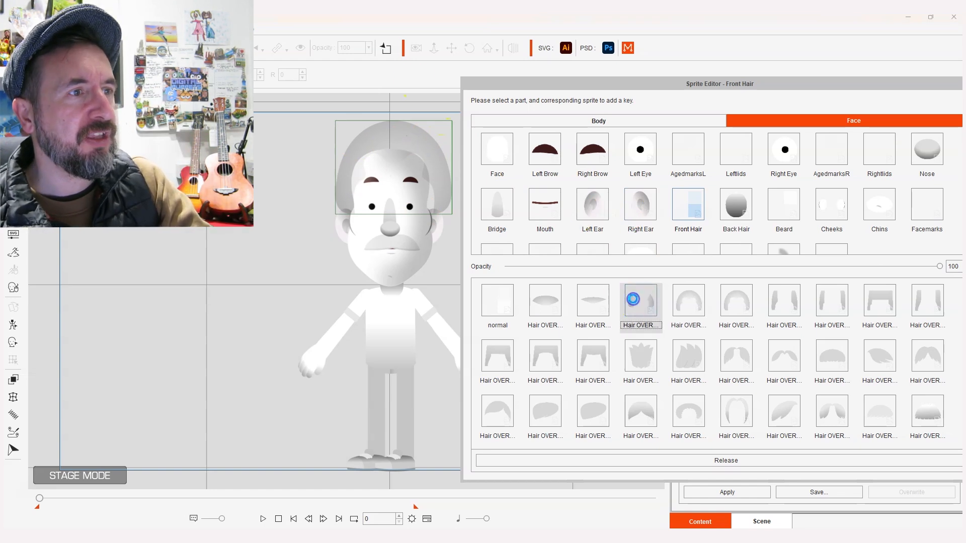
{"action": "left_click", "coordinate": [595, 301]}
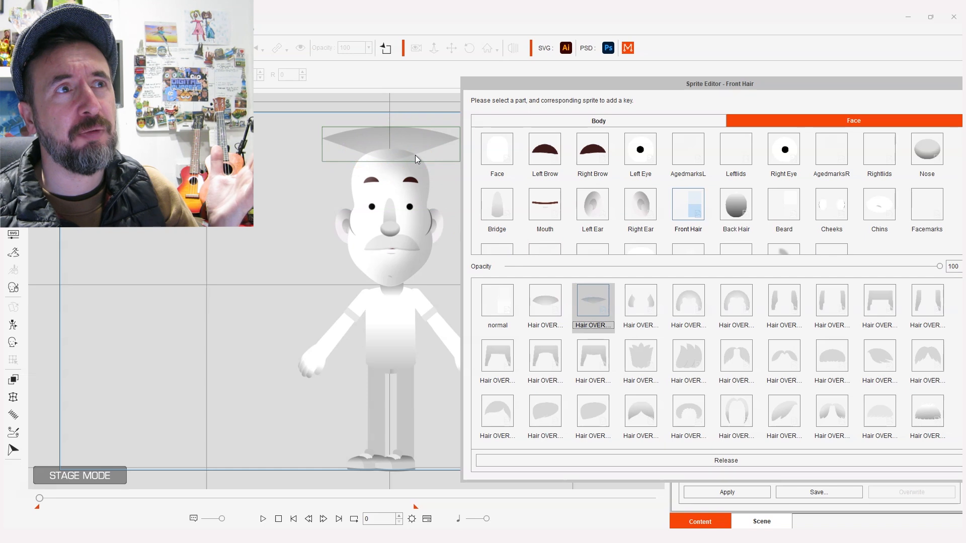
{"action": "left_click", "coordinate": [544, 297]}
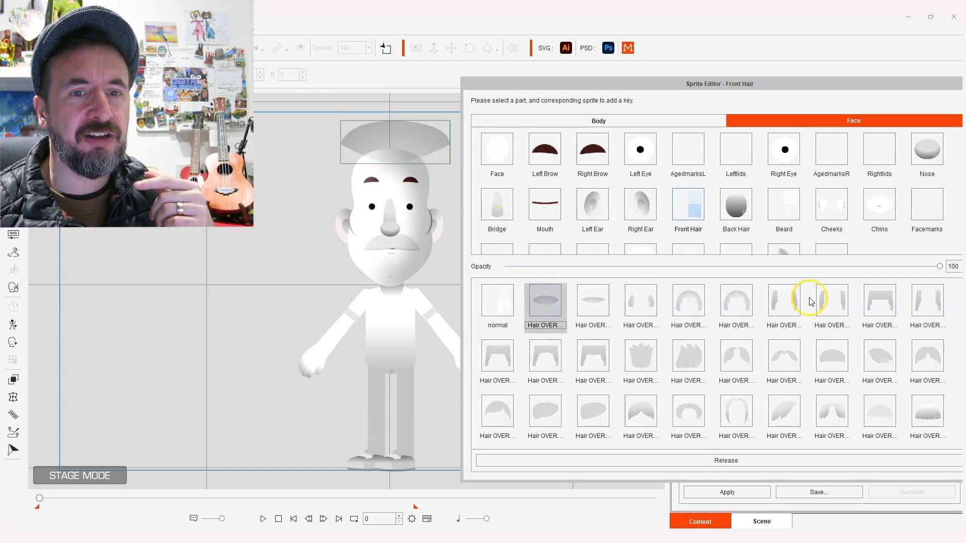
Step: Try the square-cut front hair sprite from the first row and the two parted fringe sprites from the second row
{"action": "left_click", "coordinate": [882, 294]}
{"action": "left_click", "coordinate": [376, 145]}
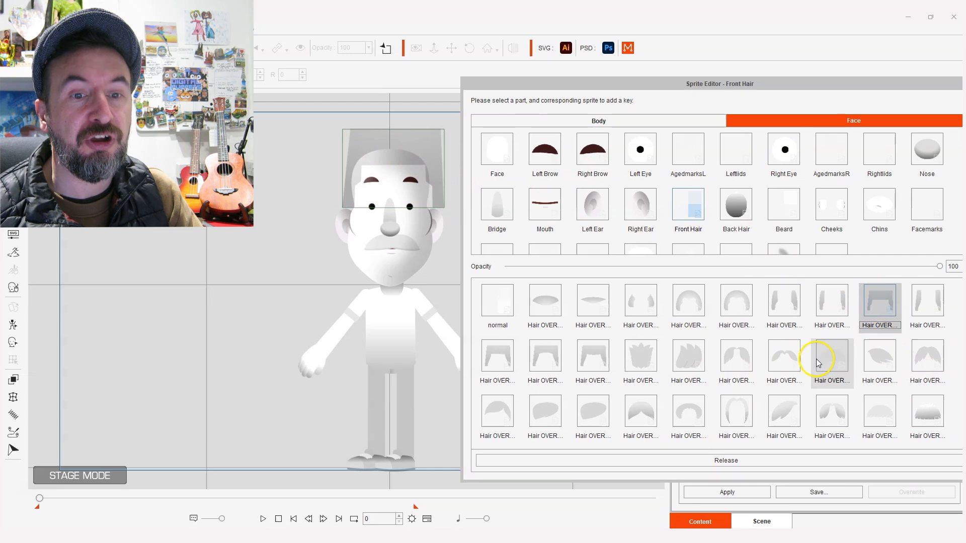
{"action": "left_click", "coordinate": [785, 356]}
{"action": "left_click", "coordinate": [384, 161]}
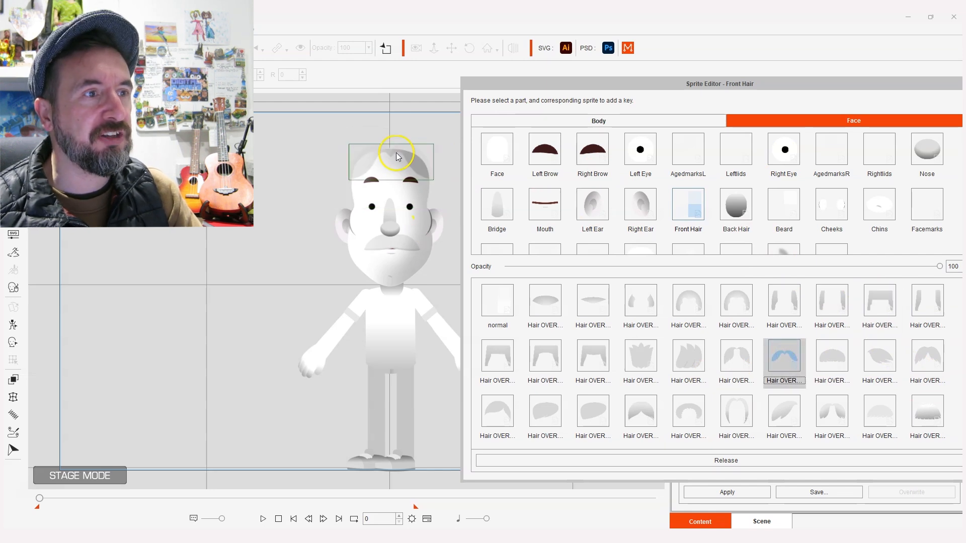
{"action": "left_click", "coordinate": [734, 355]}
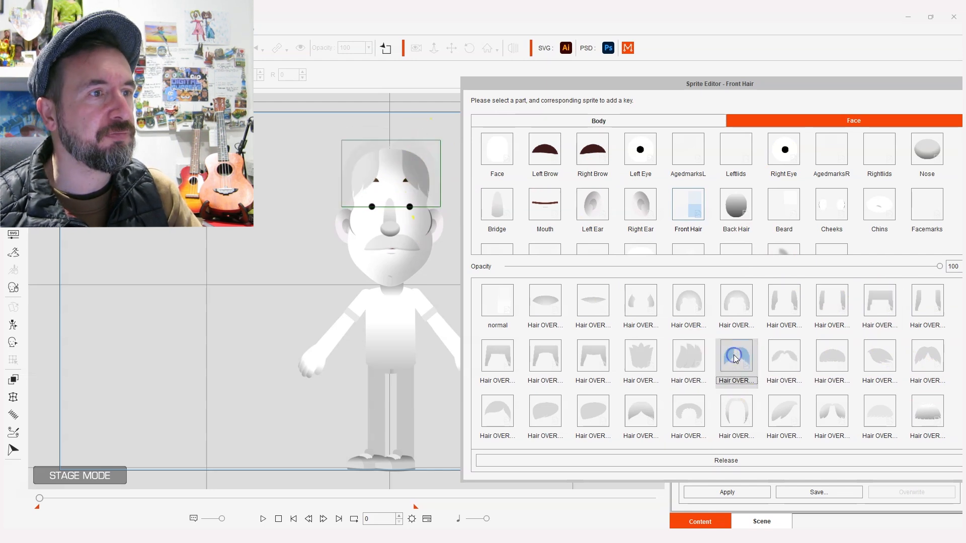
Step: Show the Back Hair sprites and apply Hair0014 to the character
{"action": "scroll", "coordinate": [800, 194], "scroll_direction": "down", "scroll_amount": 1}
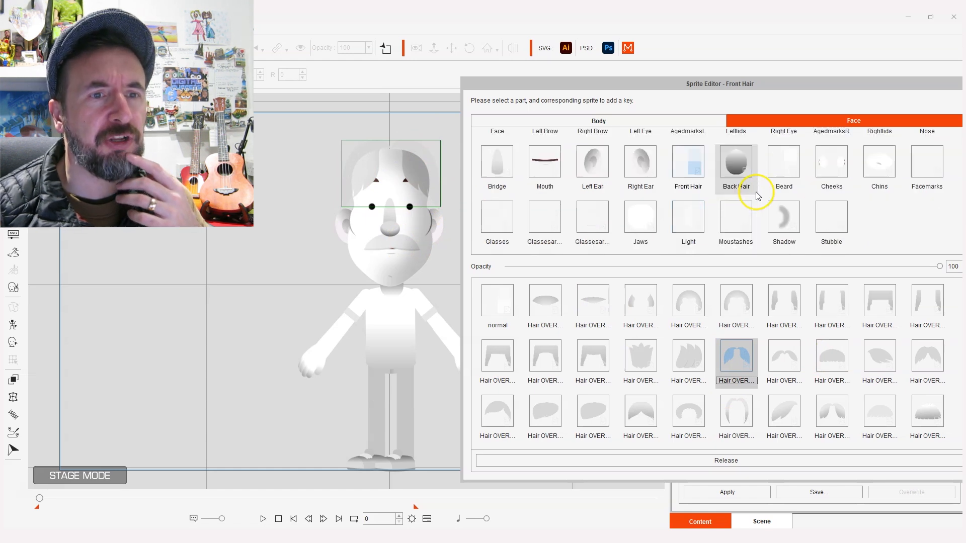
{"action": "left_click", "coordinate": [730, 164]}
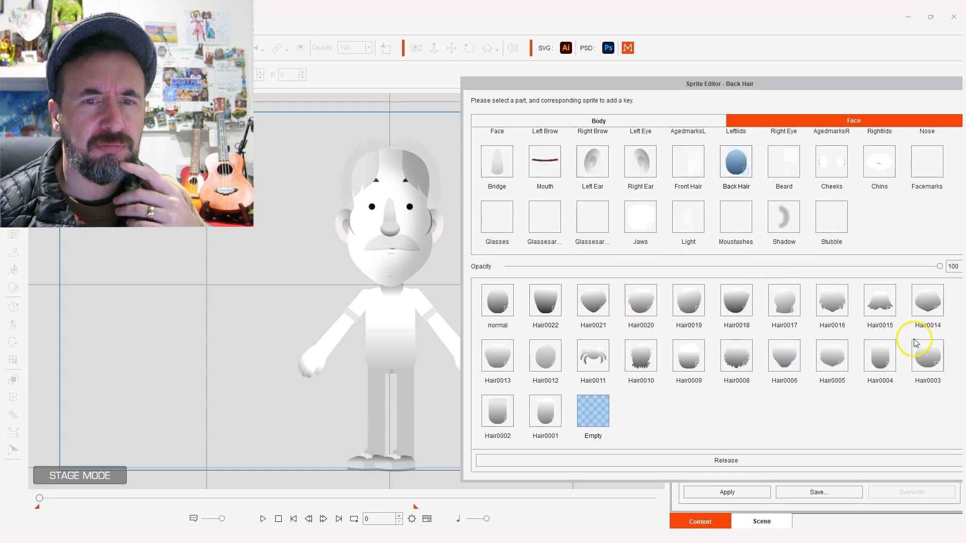
{"action": "left_click", "coordinate": [927, 307]}
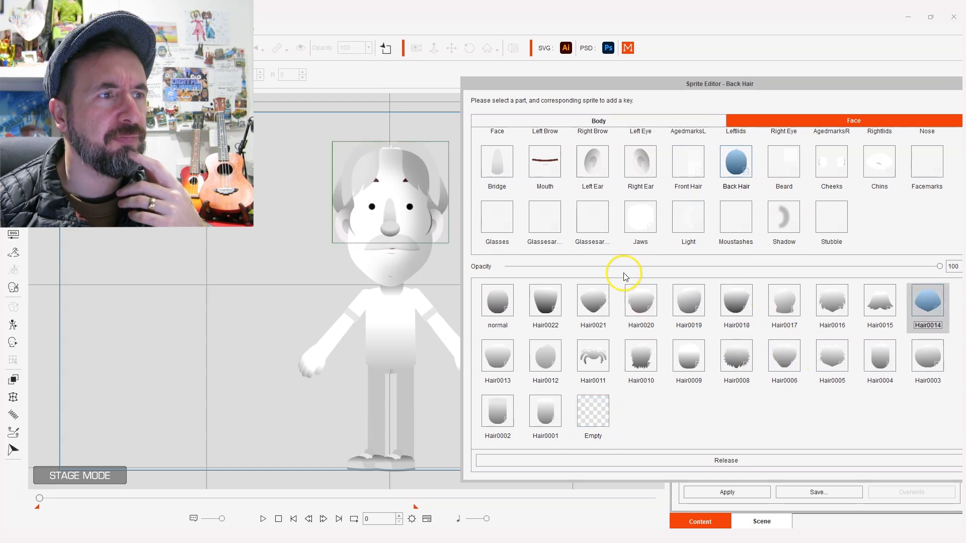
Step: Try the long parted front hair sprite from the third row, and set the Front Hair part back to normal
{"action": "scroll", "coordinate": [674, 221], "scroll_direction": "up", "scroll_amount": 1}
{"action": "left_click", "coordinate": [703, 209]}
{"action": "left_click", "coordinate": [745, 410]}
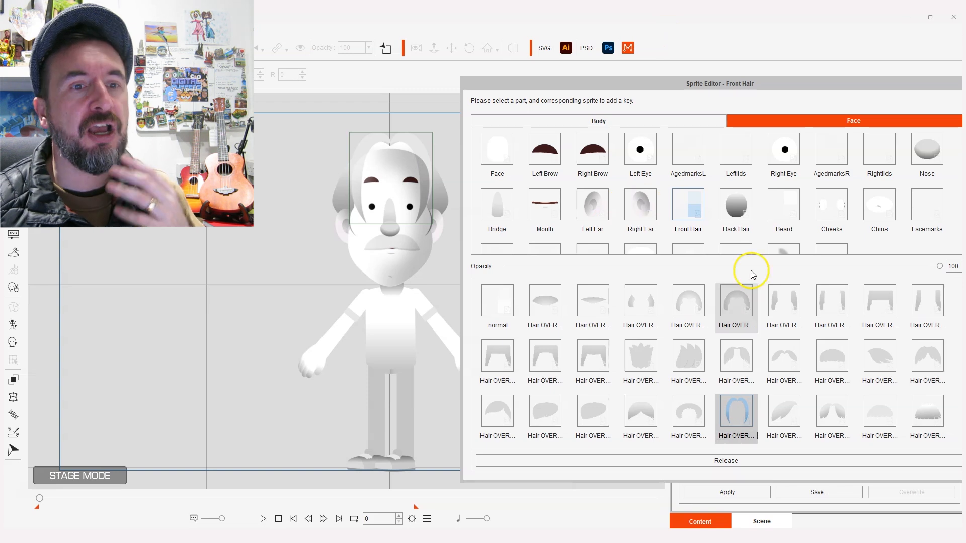
{"action": "left_click", "coordinate": [488, 296]}
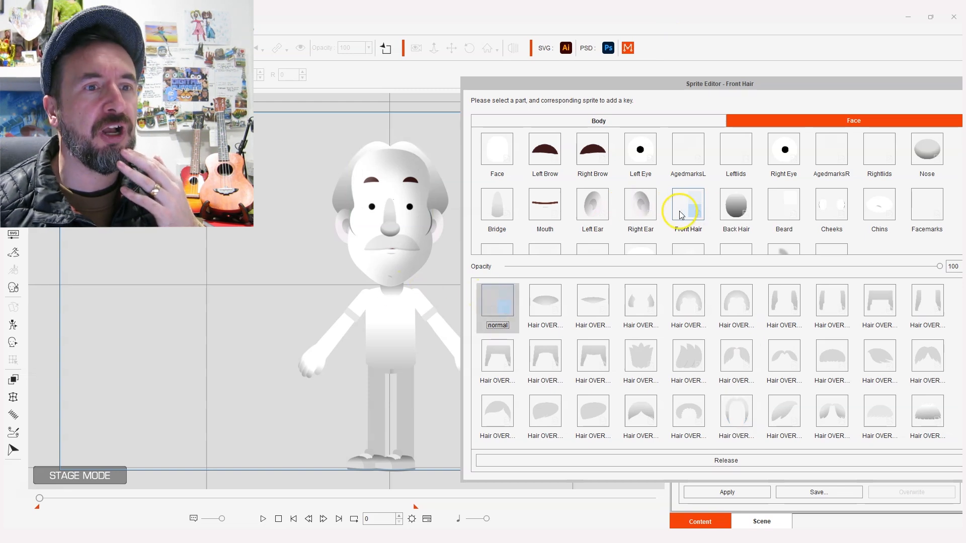
Step: Show the Right Ear sprites, try Ears0010 through Ears0004 on the character, and leave Ears0003 applied
{"action": "left_click", "coordinate": [640, 209]}
{"action": "left_click", "coordinate": [534, 309]}
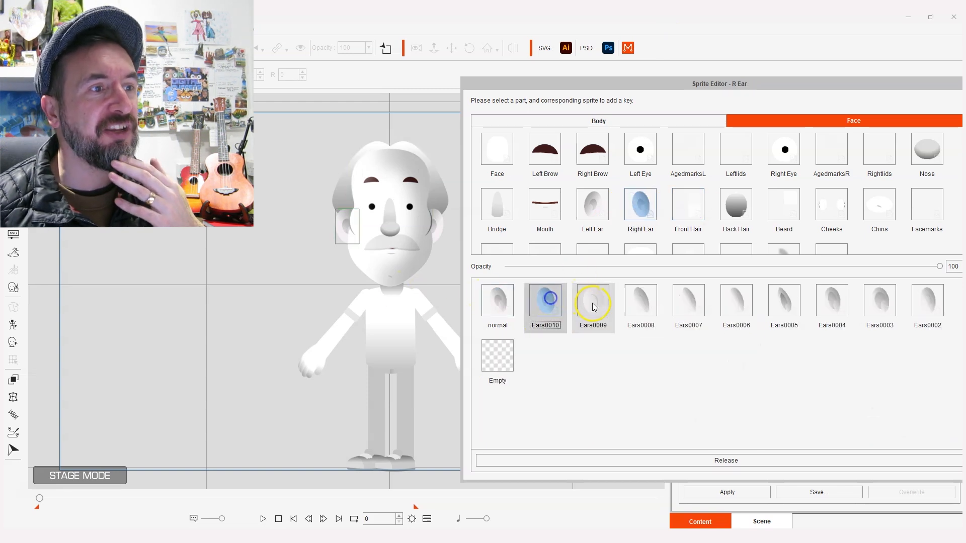
{"action": "left_click", "coordinate": [588, 302]}
{"action": "left_click", "coordinate": [641, 296]}
{"action": "left_click", "coordinate": [698, 297]}
{"action": "left_click", "coordinate": [735, 293]}
{"action": "left_click", "coordinate": [803, 293]}
{"action": "left_click", "coordinate": [838, 297]}
{"action": "left_click", "coordinate": [880, 301]}
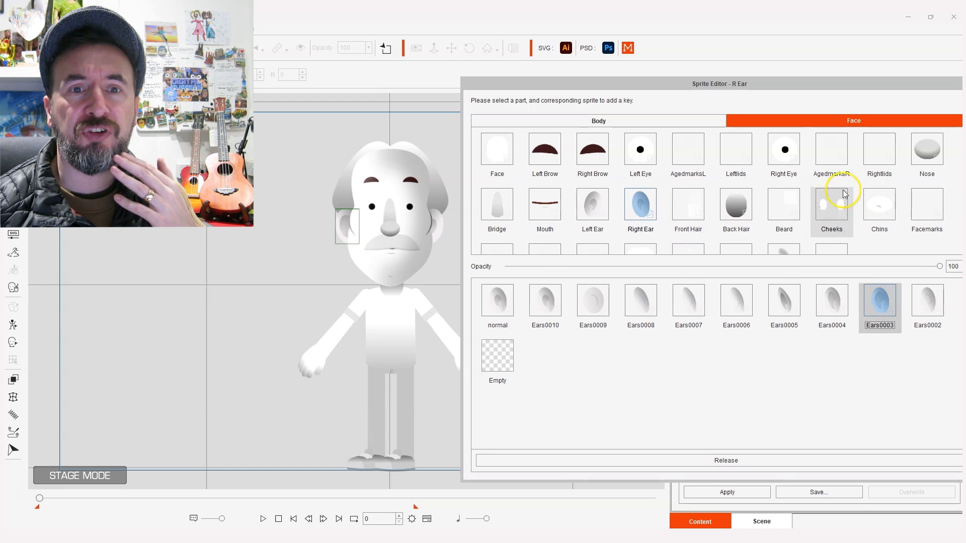
Step: Show the Nose sprites, try Nosend0057 through Nosend0052 on the character, and apply Nosend0003
{"action": "left_click", "coordinate": [928, 150]}
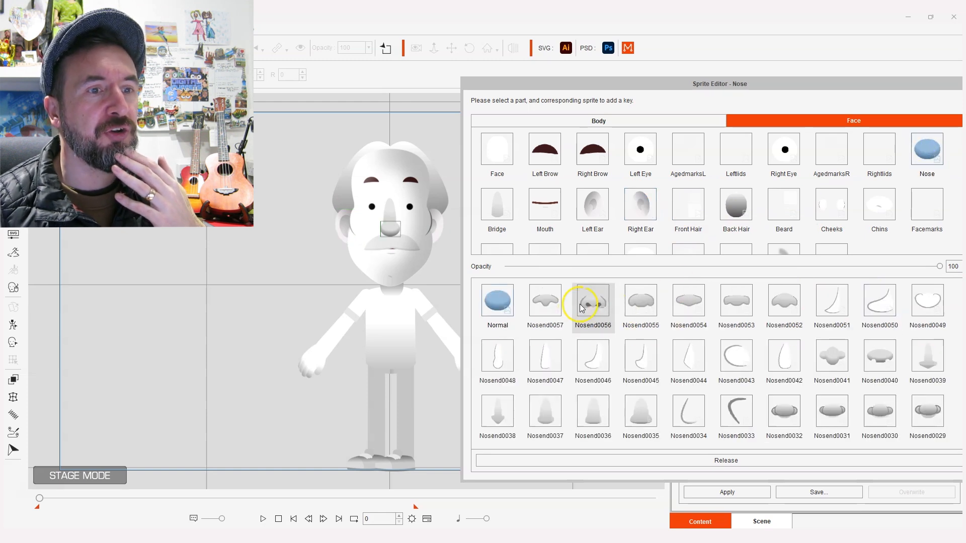
{"action": "left_click", "coordinate": [545, 302]}
{"action": "left_click", "coordinate": [591, 302]}
{"action": "left_click", "coordinate": [649, 302]}
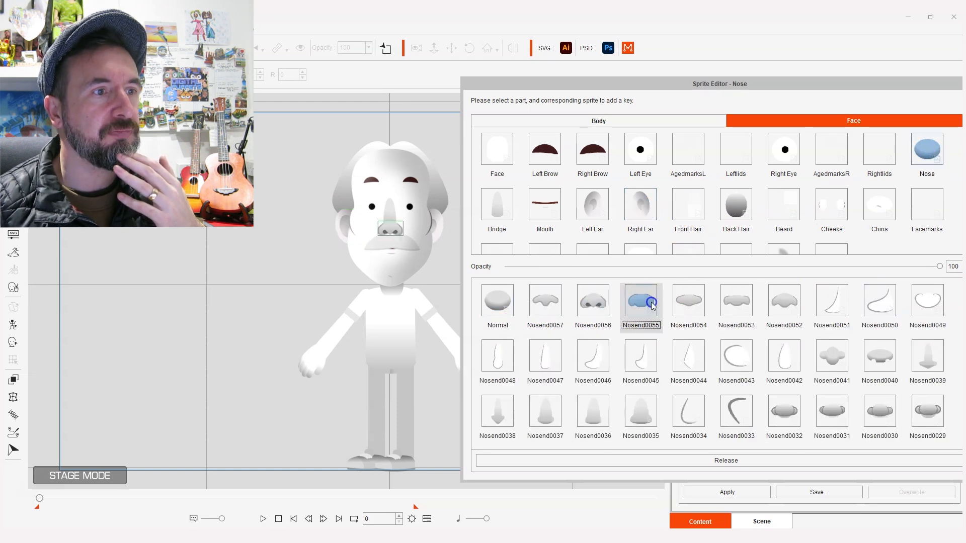
{"action": "left_click", "coordinate": [686, 305]}
{"action": "left_click", "coordinate": [736, 301]}
{"action": "left_click", "coordinate": [781, 300]}
{"action": "scroll", "coordinate": [683, 380], "scroll_direction": "down", "scroll_amount": 3}
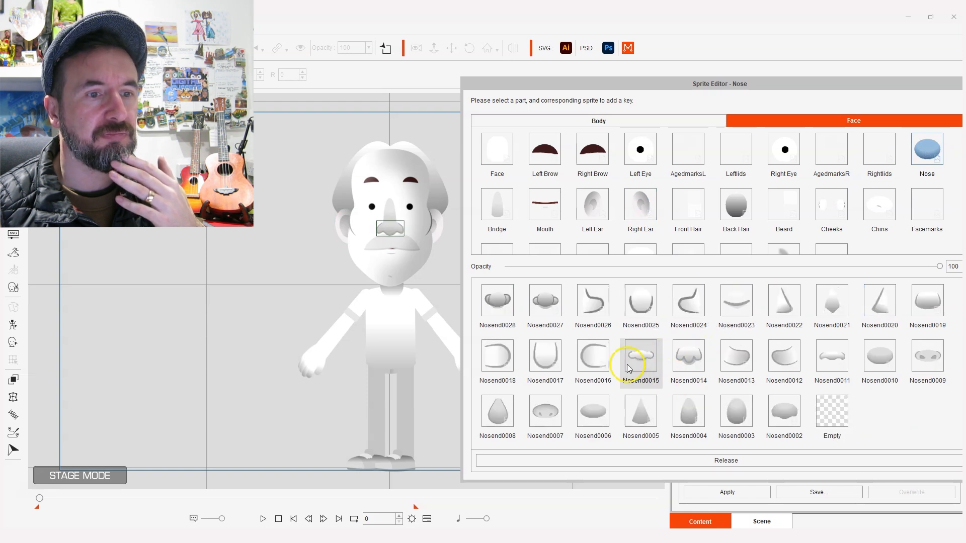
{"action": "left_click", "coordinate": [742, 419]}
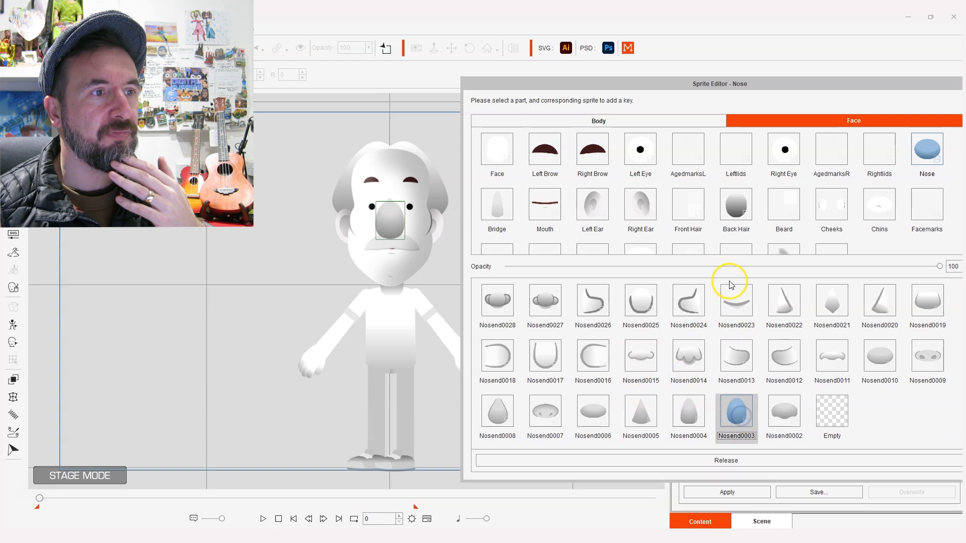
Step: Show the nose Bridge sprites, try the normal bridge, and set the part to Empty
{"action": "scroll", "coordinate": [689, 237], "scroll_direction": "down", "scroll_amount": 1}
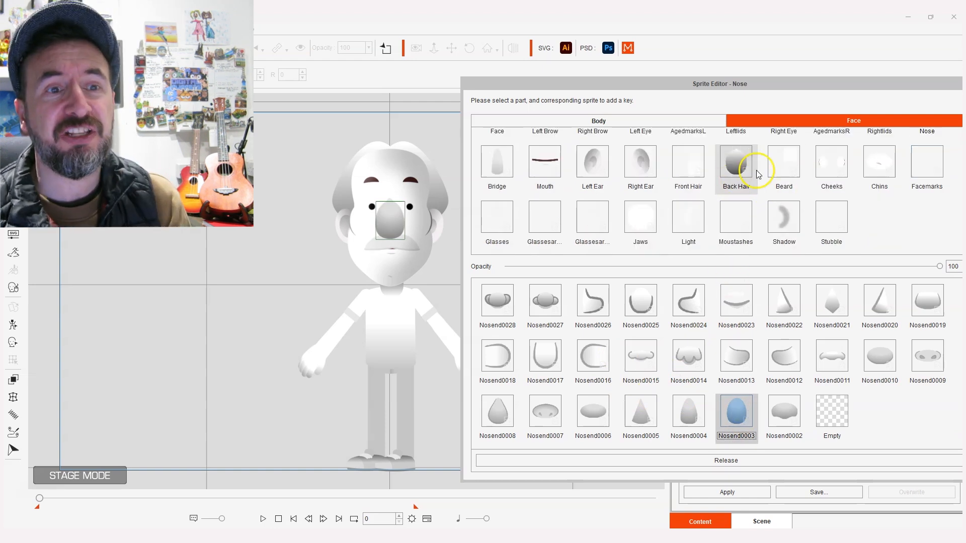
{"action": "scroll", "coordinate": [650, 210], "scroll_direction": "up", "scroll_amount": 1}
{"action": "left_click", "coordinate": [507, 204]}
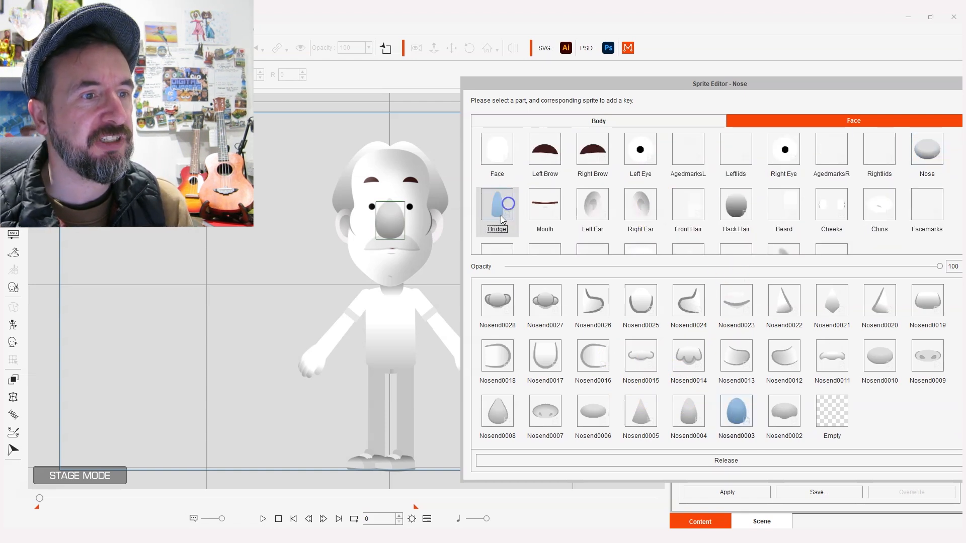
{"action": "left_click", "coordinate": [535, 295]}
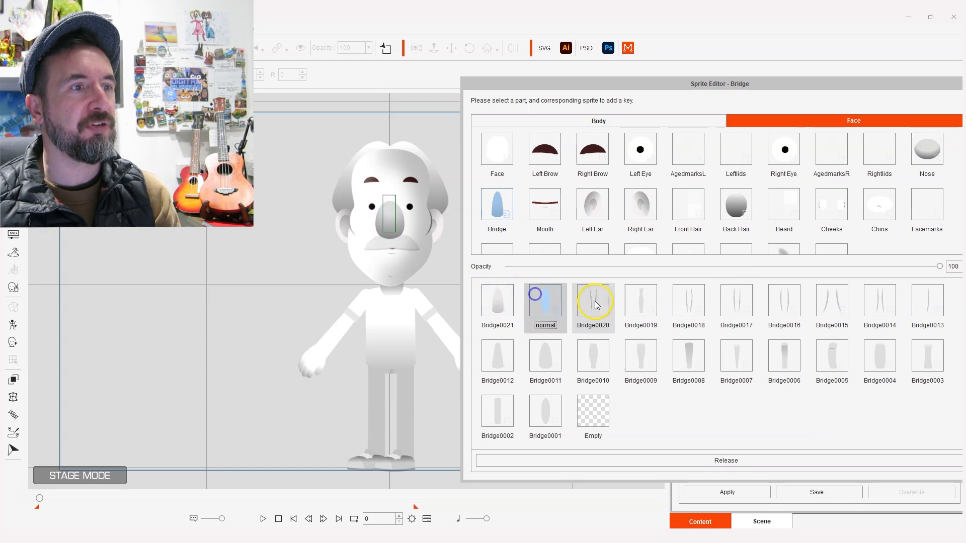
{"action": "left_click", "coordinate": [593, 403]}
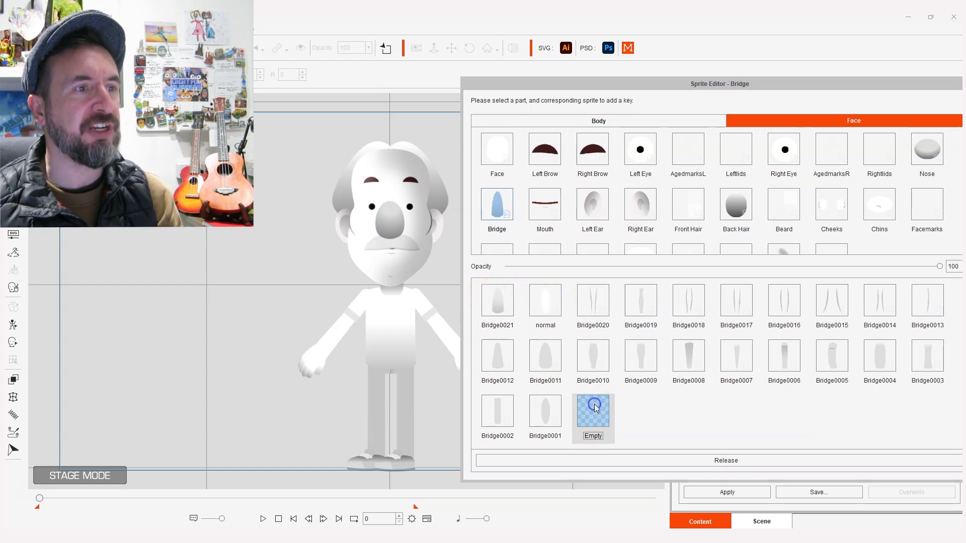
Step: Return to the Nose sprites and try Nosend0004 through Nosend0016 on the character one after another
{"action": "left_click", "coordinate": [927, 150]}
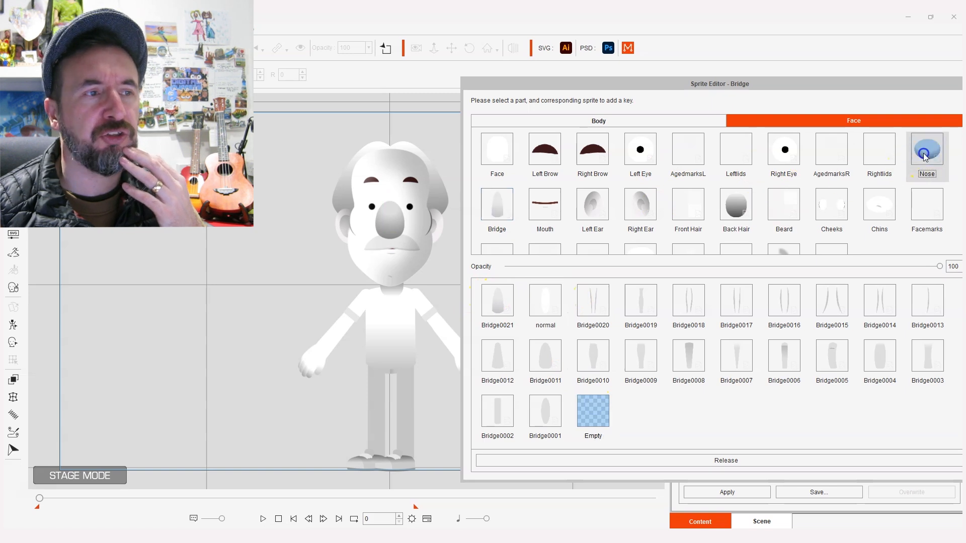
{"action": "left_click", "coordinate": [695, 412]}
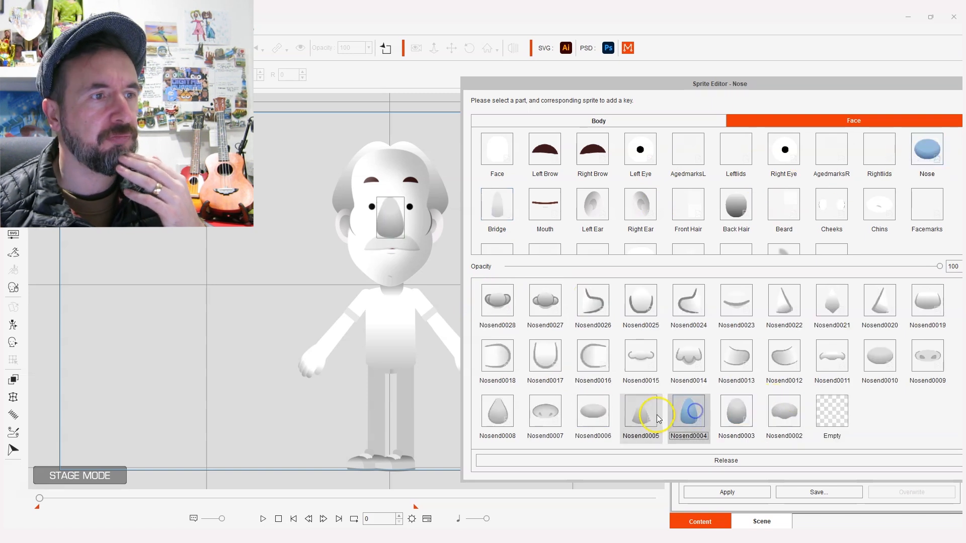
{"action": "left_click", "coordinate": [649, 416]}
{"action": "left_click", "coordinate": [594, 414]}
{"action": "left_click", "coordinate": [545, 413]}
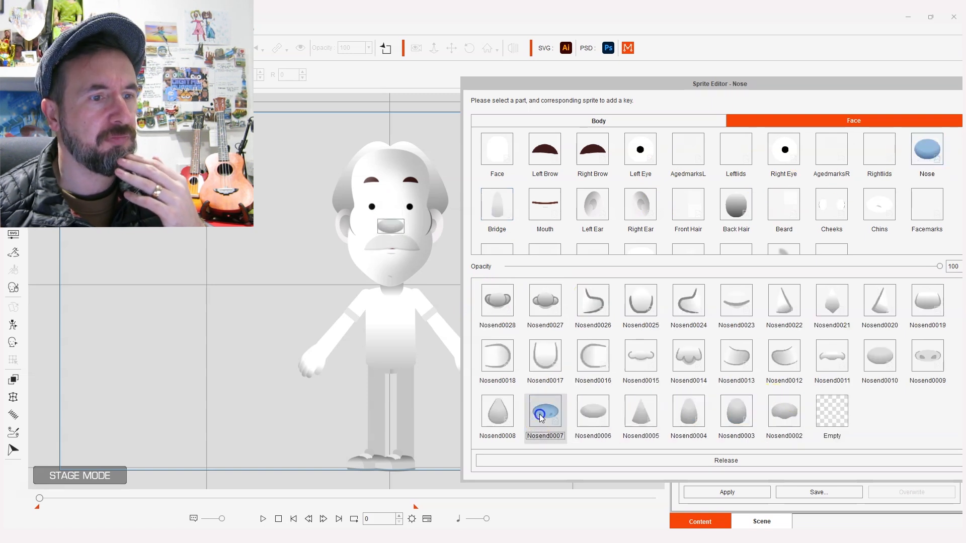
{"action": "left_click", "coordinate": [500, 414]}
{"action": "left_click", "coordinate": [927, 356]}
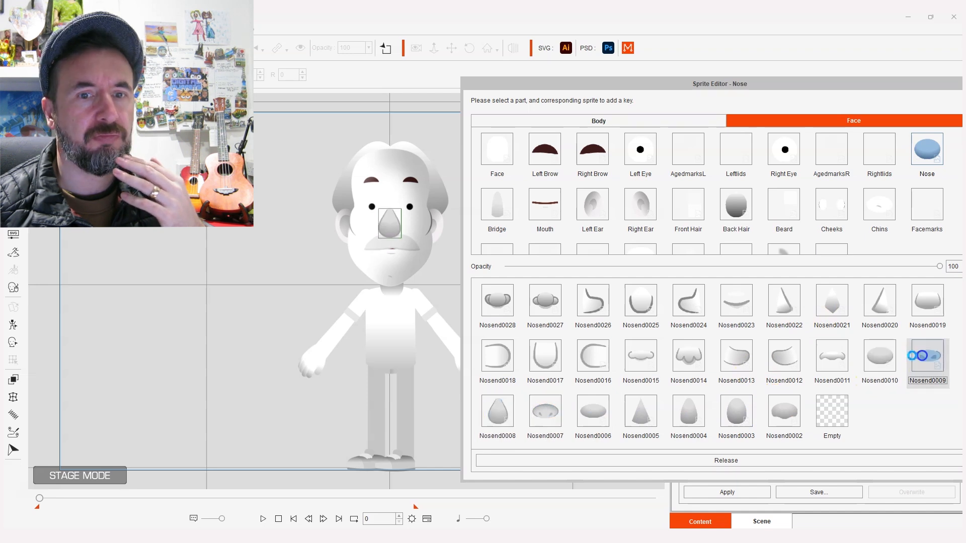
{"action": "left_click", "coordinate": [889, 363]}
{"action": "left_click", "coordinate": [818, 363]}
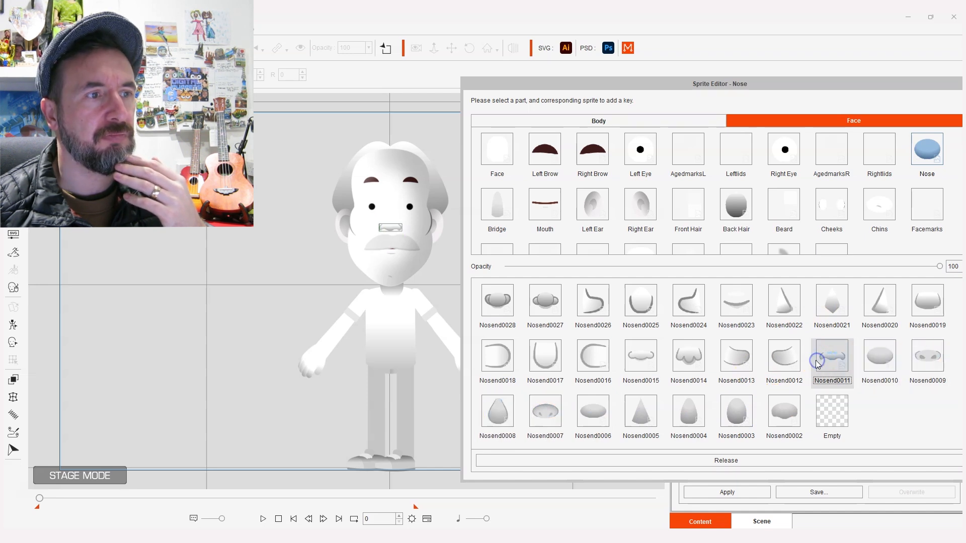
{"action": "left_click", "coordinate": [785, 358]}
{"action": "left_click", "coordinate": [737, 358]}
{"action": "left_click", "coordinate": [697, 357]}
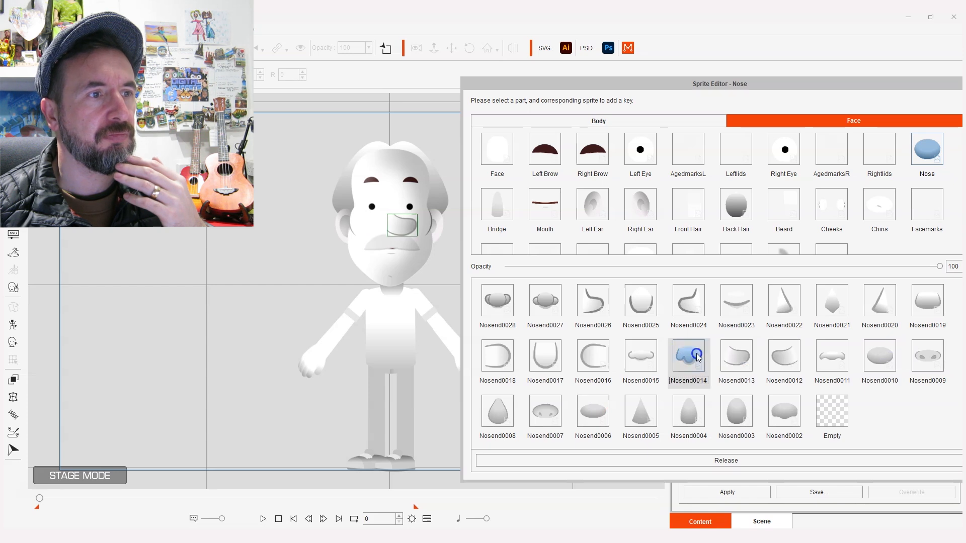
{"action": "left_click", "coordinate": [629, 354]}
{"action": "left_click", "coordinate": [587, 358]}
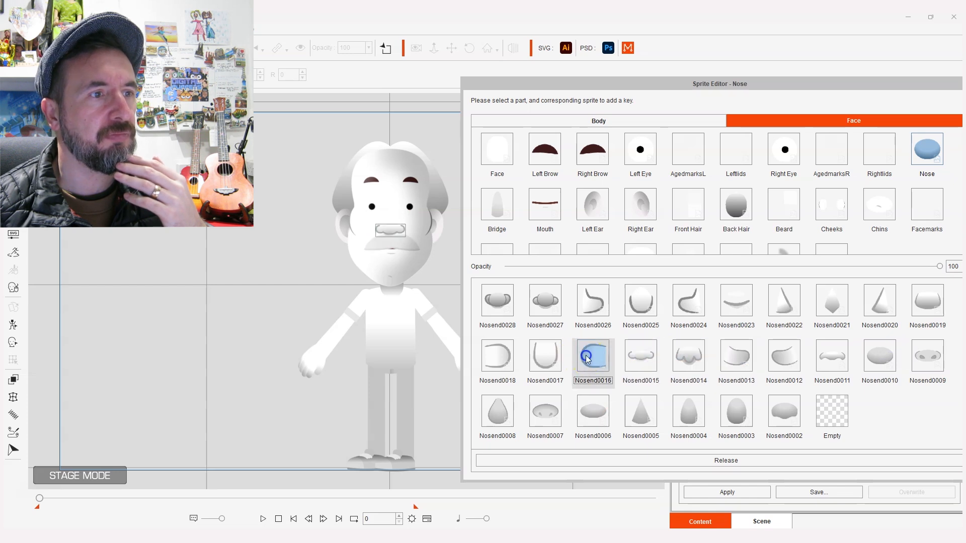
Step: Try the Nosend0017, Nosend0018 and Nosend0019 sprites on the character
{"action": "left_click", "coordinate": [534, 356]}
{"action": "left_click", "coordinate": [505, 358]}
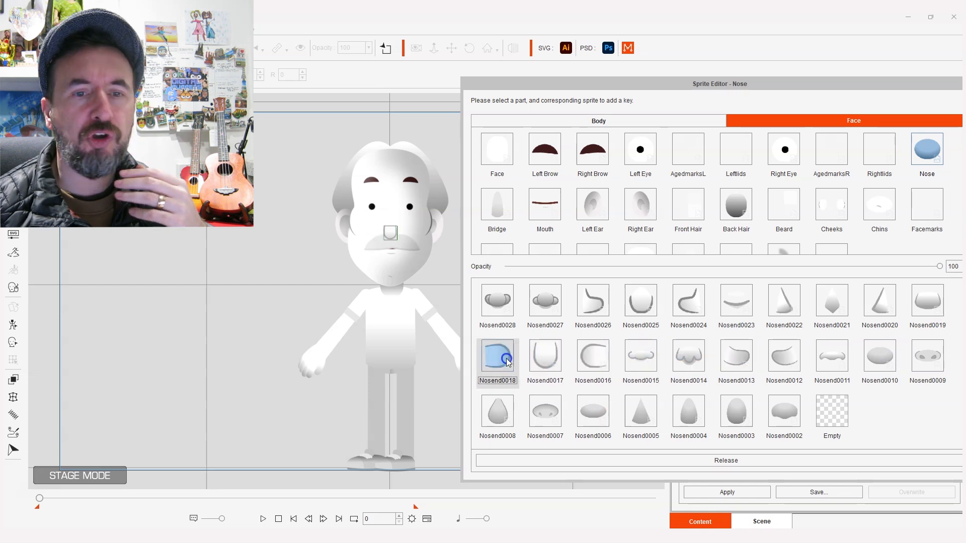
{"action": "left_click", "coordinate": [931, 309]}
{"action": "scroll", "coordinate": [905, 322], "scroll_direction": "up", "scroll_amount": 3}
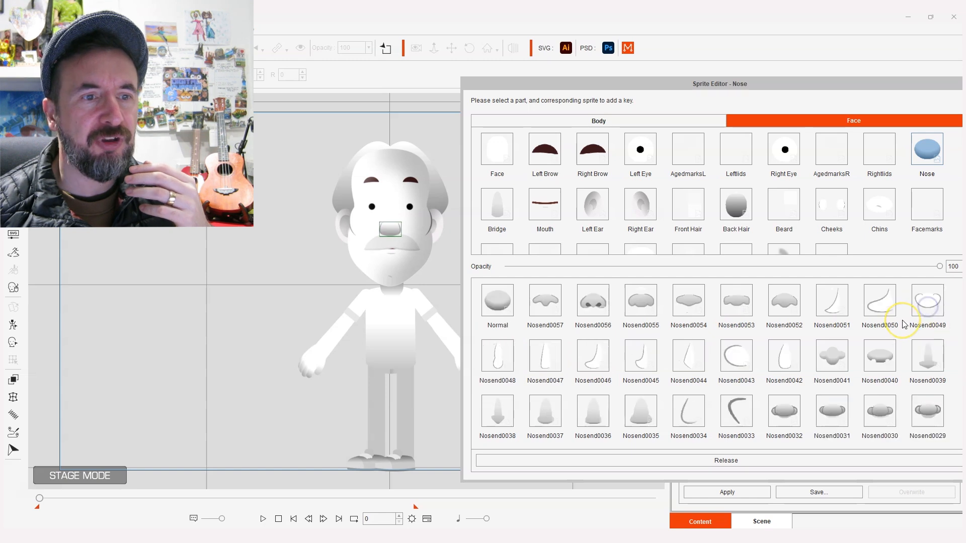
Step: Try the nose sprites from Nosend0052 up to Nosend0057 on the character, followed by the Normal nose
{"action": "left_click", "coordinate": [784, 302]}
{"action": "left_click", "coordinate": [736, 302]}
{"action": "left_click", "coordinate": [689, 306]}
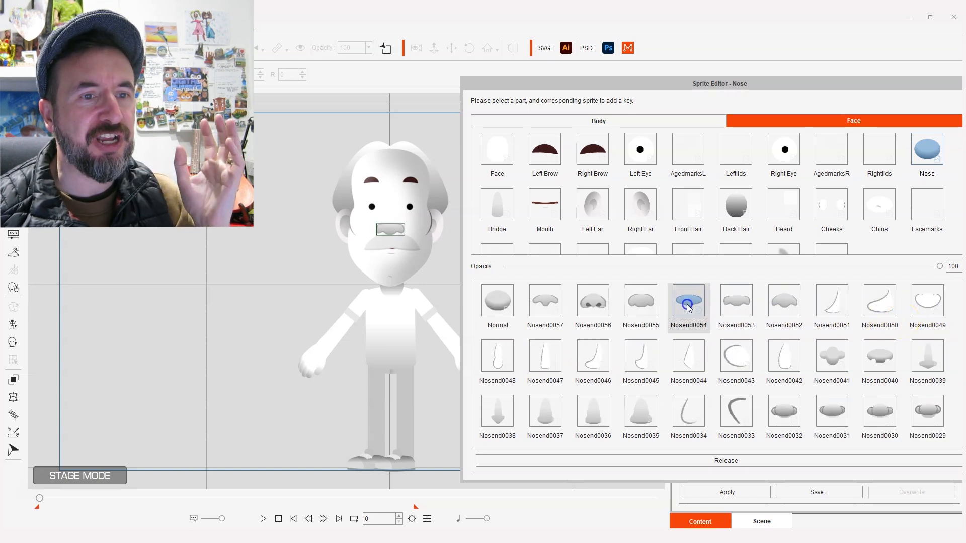
{"action": "left_click", "coordinate": [641, 302]}
{"action": "left_click", "coordinate": [600, 301]}
{"action": "left_click", "coordinate": [549, 302]}
{"action": "left_click", "coordinate": [496, 304]}
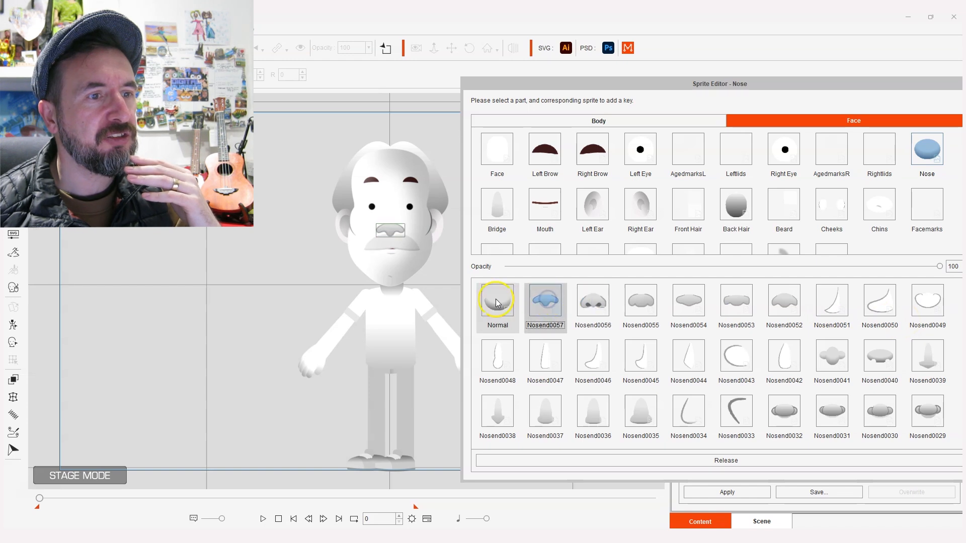
Step: Try the nose sprites from Nosend0048 down to Nosend0039 on the character one after another
{"action": "left_click", "coordinate": [498, 355]}
{"action": "left_click", "coordinate": [554, 363]}
{"action": "left_click", "coordinate": [585, 364]}
{"action": "left_click", "coordinate": [648, 369]}
{"action": "left_click", "coordinate": [683, 368]}
{"action": "left_click", "coordinate": [736, 363]}
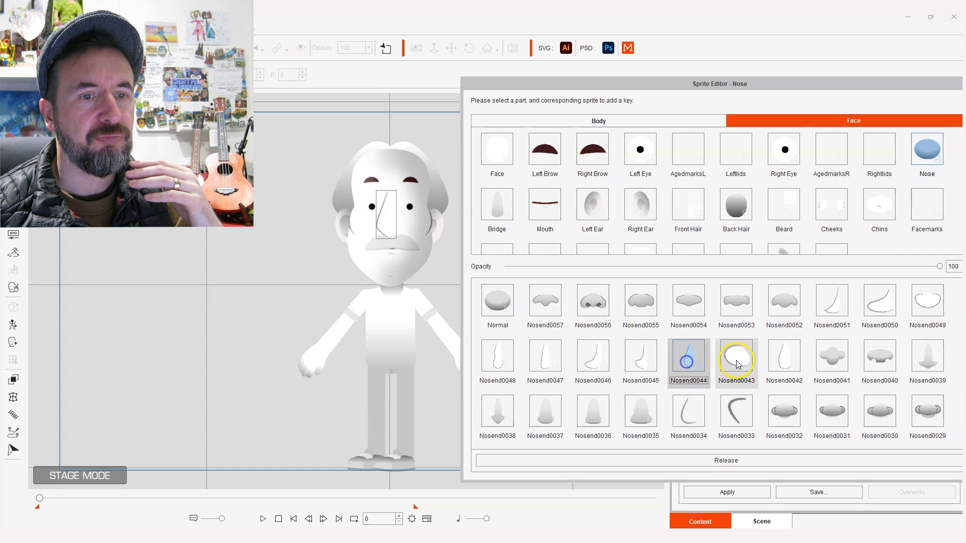
{"action": "left_click", "coordinate": [785, 362]}
{"action": "left_click", "coordinate": [830, 367]}
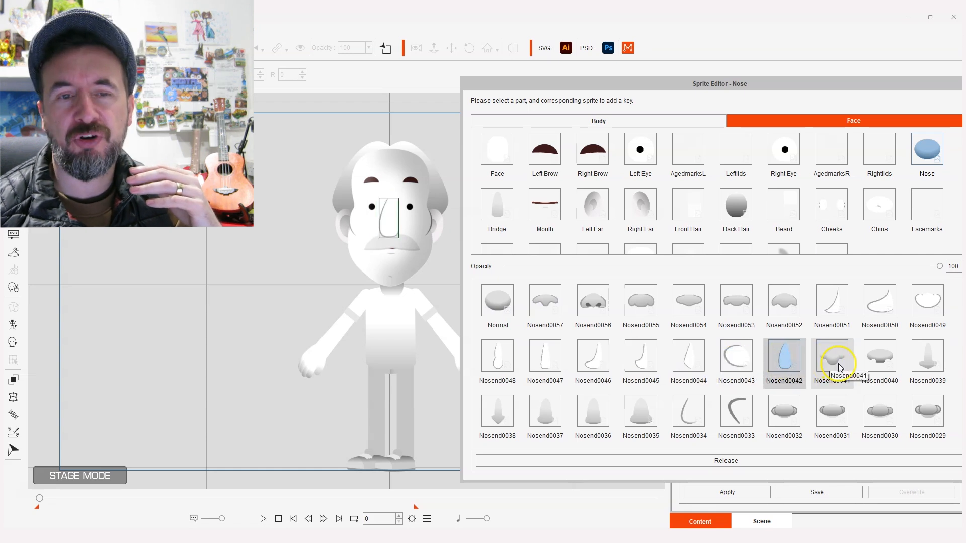
{"action": "left_click", "coordinate": [878, 357]}
{"action": "left_click", "coordinate": [931, 353]}
Step: Compare the Nosend0029, Nosend0030 and Nosend0031 noses on the character and leave Nosend0030 applied
{"action": "left_click", "coordinate": [932, 403]}
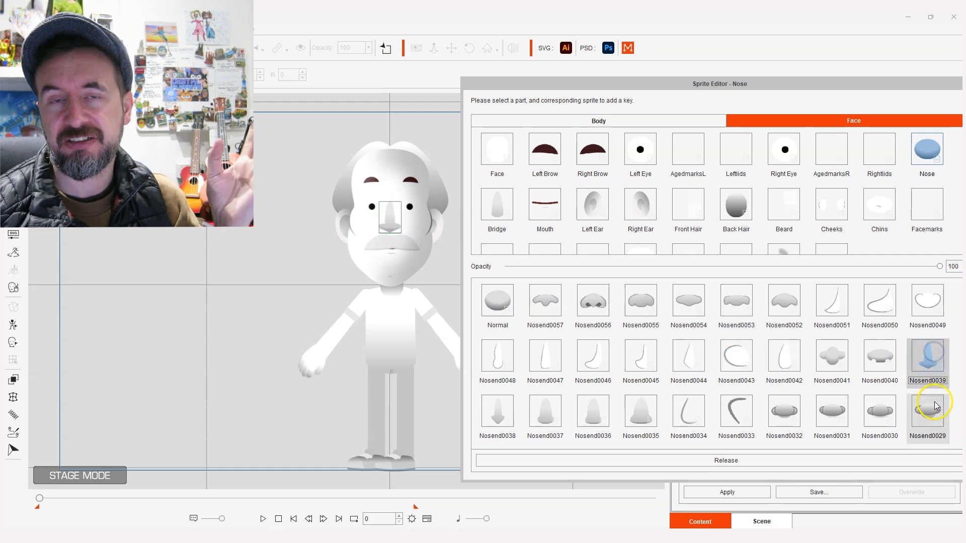
{"action": "left_click", "coordinate": [873, 413]}
{"action": "left_click", "coordinate": [844, 412]}
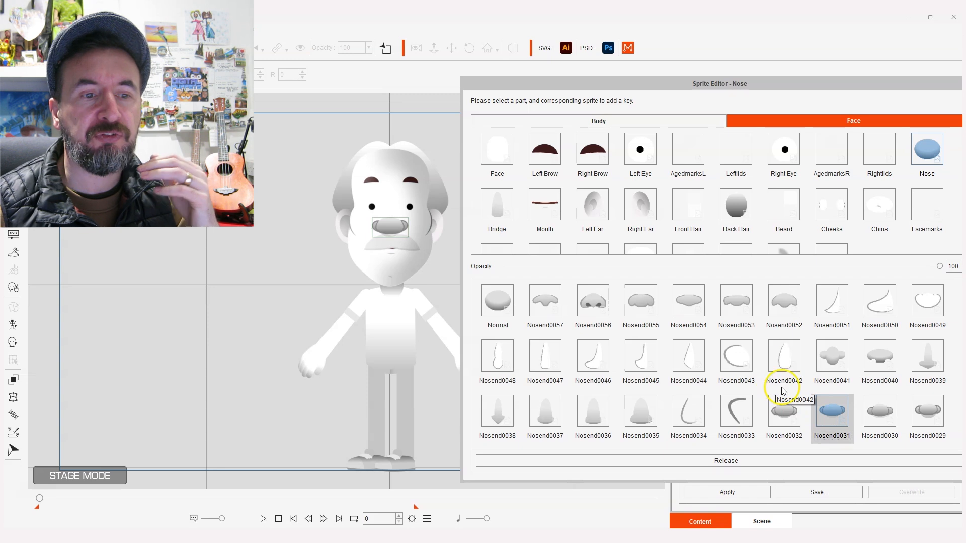
{"action": "left_click", "coordinate": [884, 412]}
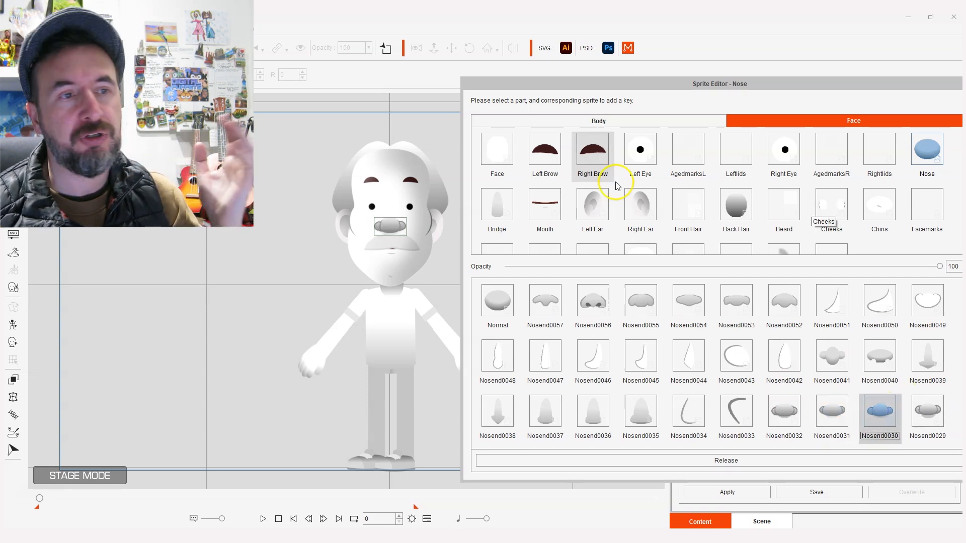
Step: Show the nose Bridge sprites and try Bridge0009, Bridge0010, Bridge0011, Bridge0002 and Bridge0001 on the character
{"action": "left_click", "coordinate": [494, 207]}
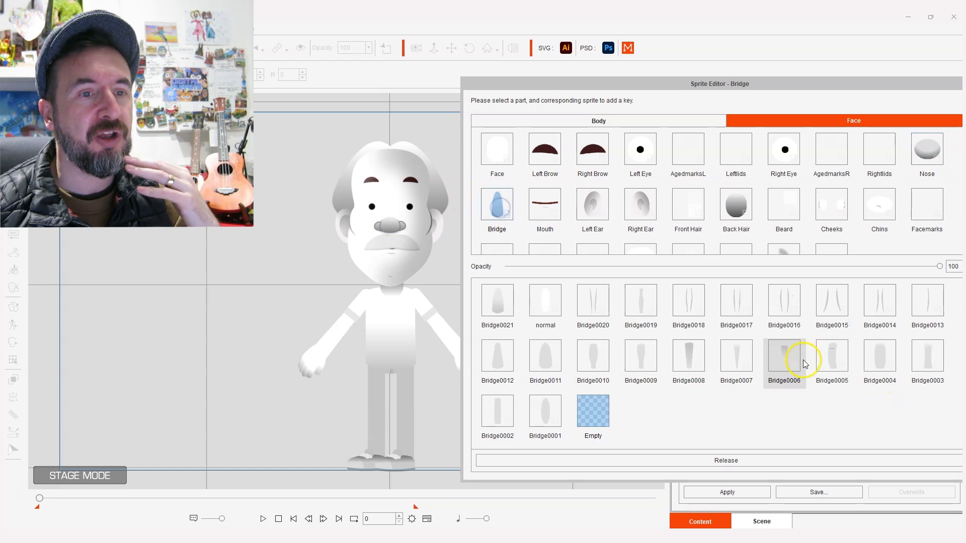
{"action": "left_click", "coordinate": [641, 356]}
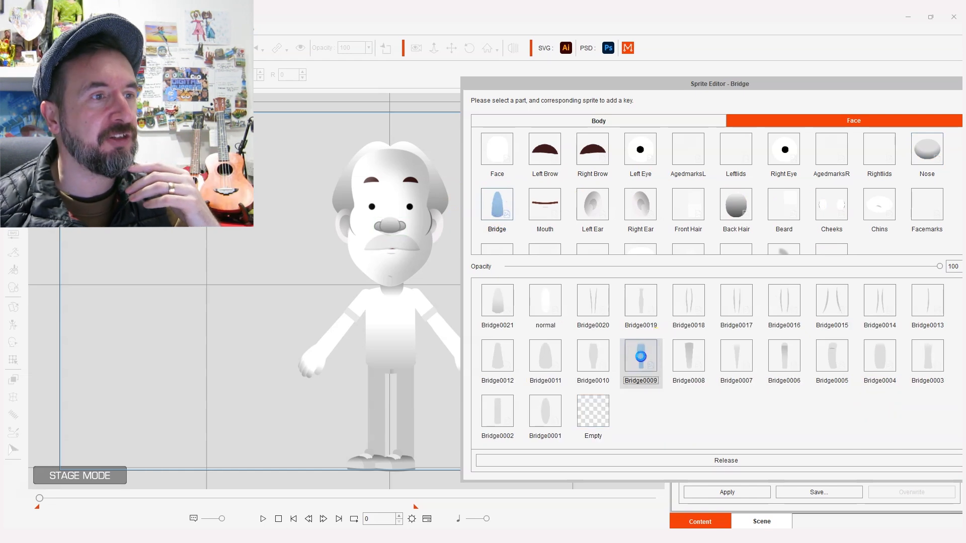
{"action": "left_click", "coordinate": [603, 356]}
{"action": "left_click", "coordinate": [552, 354]}
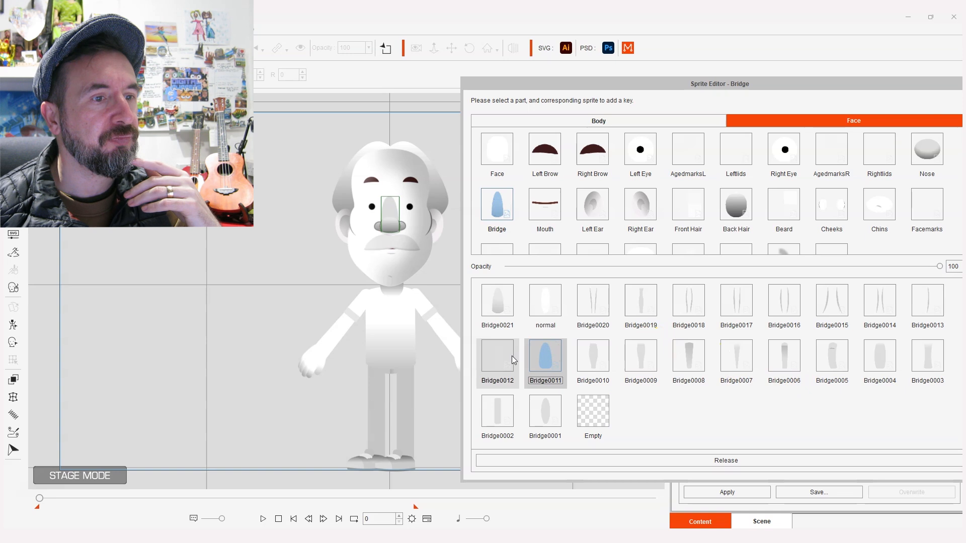
{"action": "left_click", "coordinate": [497, 398]}
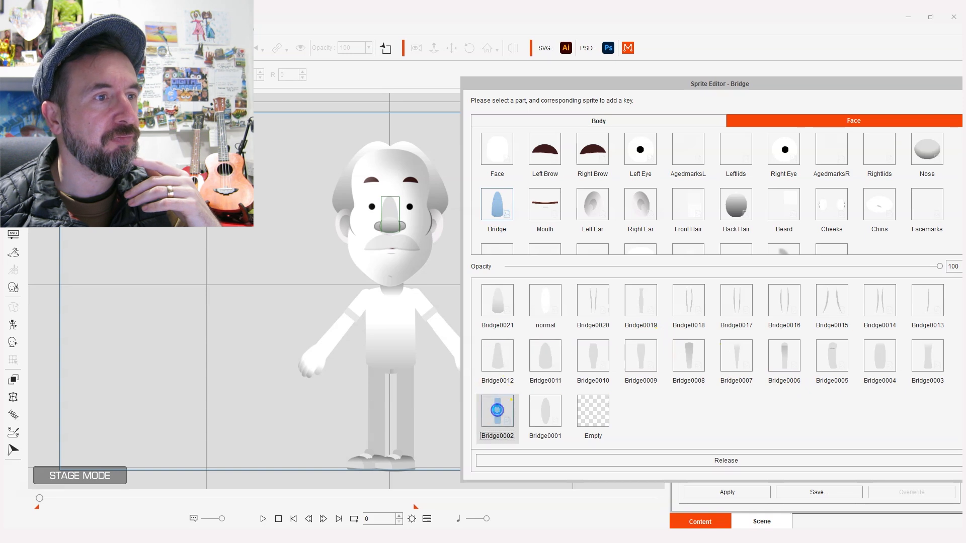
{"action": "left_click", "coordinate": [554, 407]}
Step: Try Bridge0005, Bridge0004, Bridge0016 and Bridge0017 on the character, and apply Bridge0020 as the nose bridge
{"action": "left_click", "coordinate": [837, 365]}
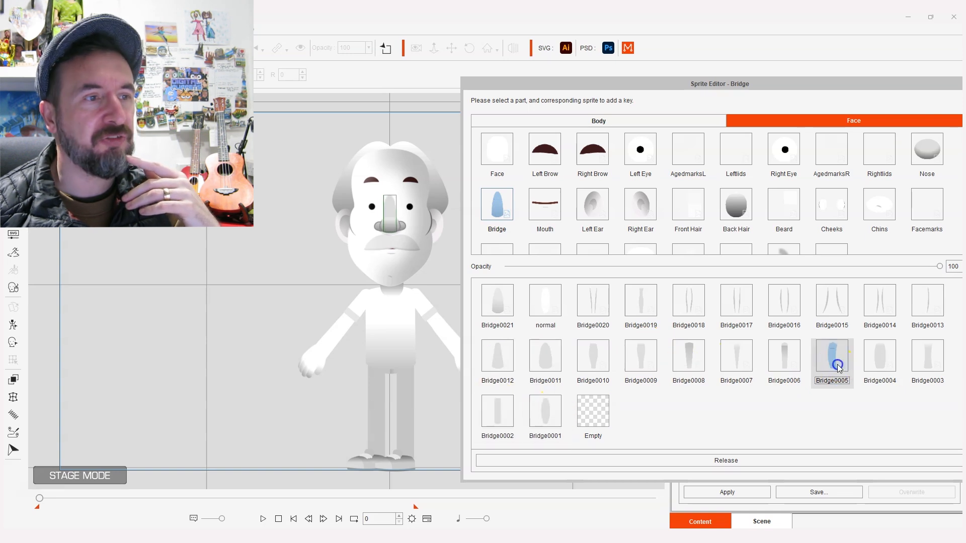
{"action": "left_click", "coordinate": [880, 354]}
{"action": "left_click", "coordinate": [780, 302]}
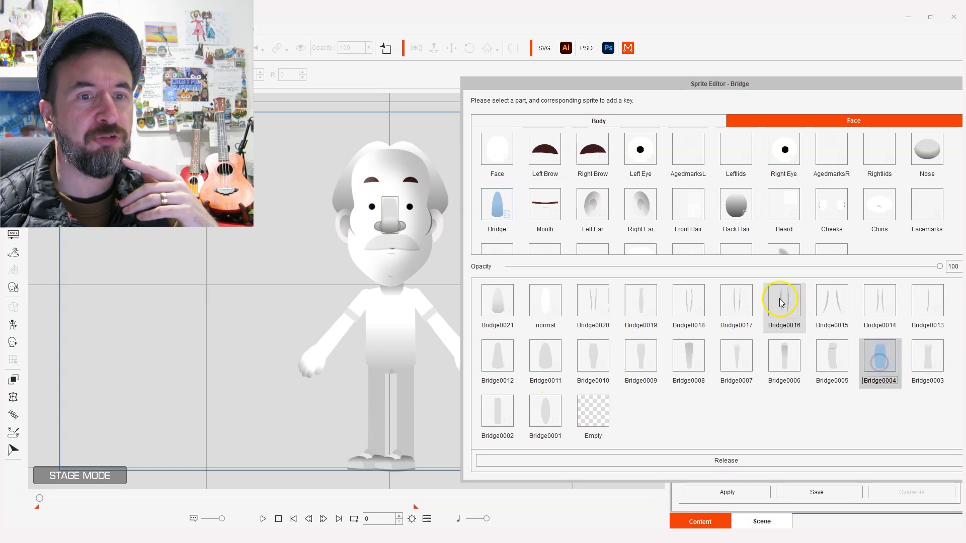
{"action": "left_click", "coordinate": [747, 303]}
{"action": "left_click", "coordinate": [599, 301]}
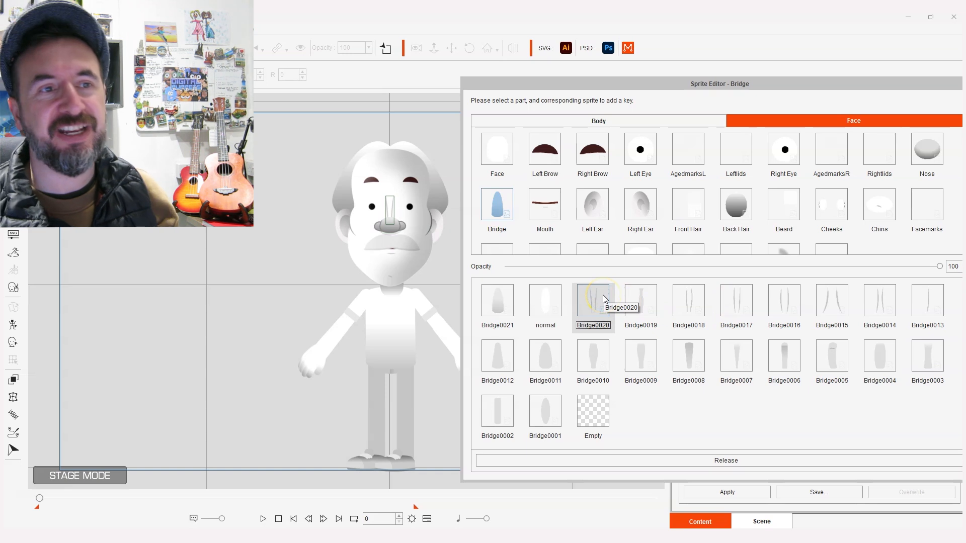
Step: Show the Chins sprites and try Chin0014, Chin0013, Chin0012, Chin0016 and the normal chin on the character
{"action": "left_click", "coordinate": [599, 217]}
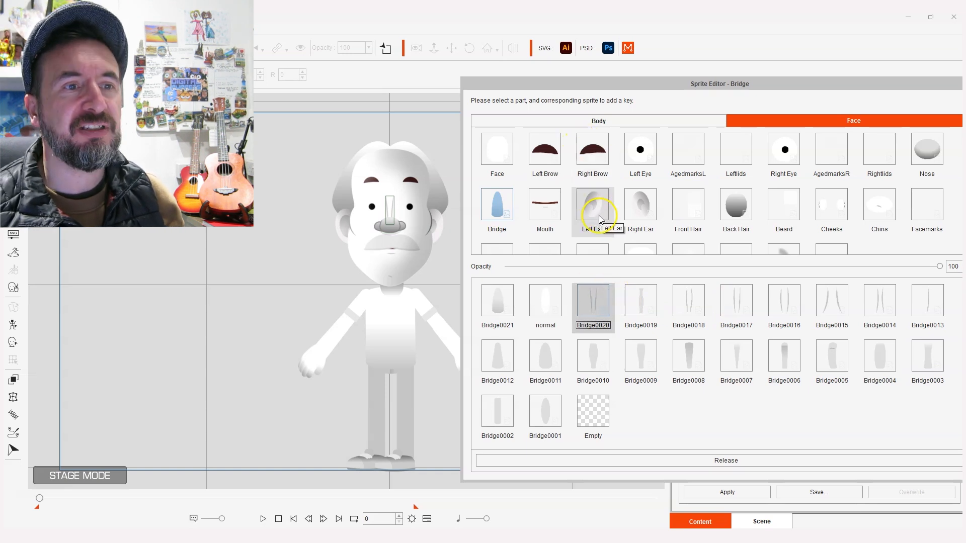
{"action": "scroll", "coordinate": [599, 217], "scroll_direction": "down", "scroll_amount": 1}
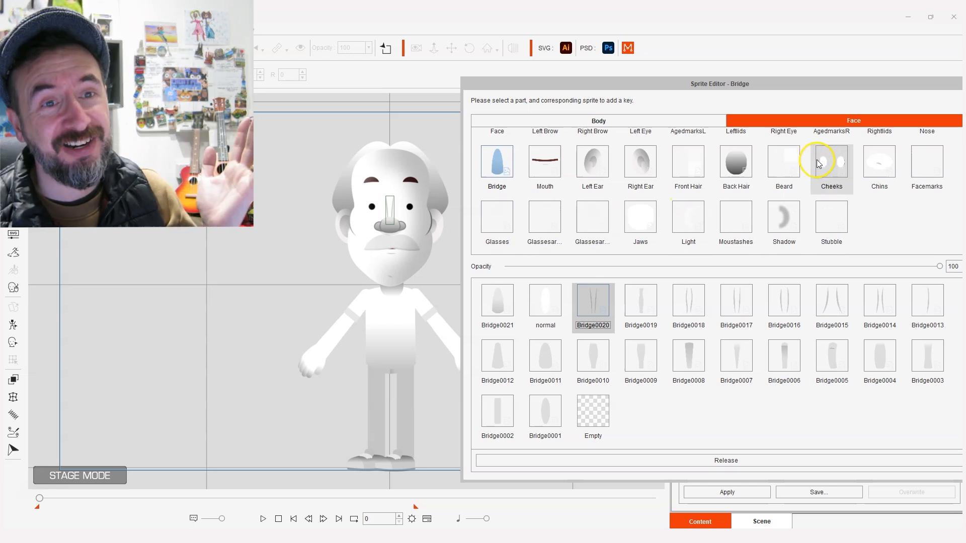
{"action": "left_click", "coordinate": [879, 161]}
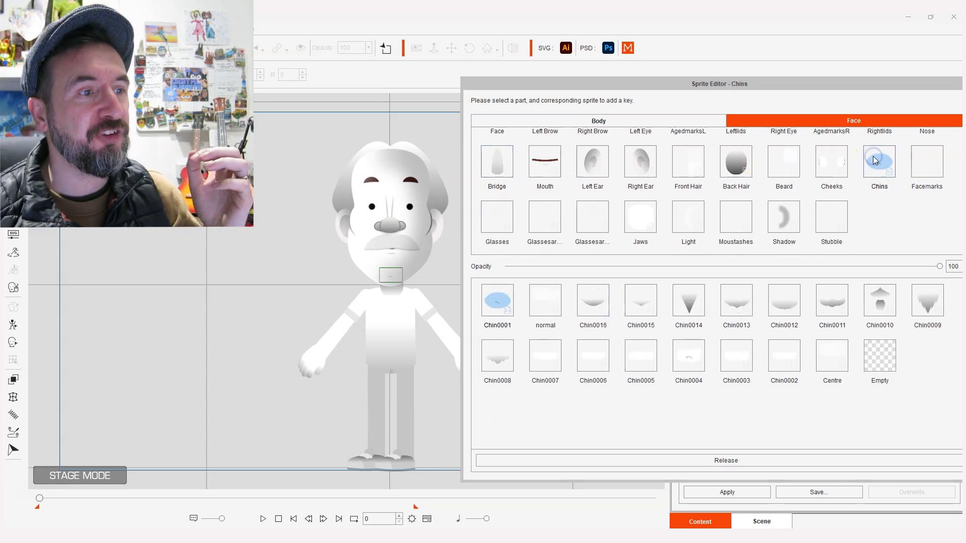
{"action": "left_click", "coordinate": [698, 306]}
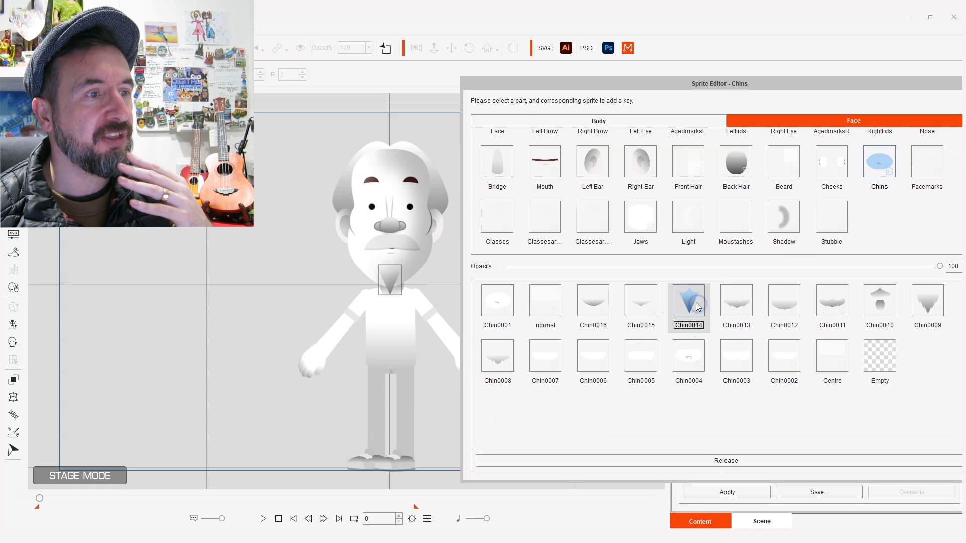
{"action": "left_click", "coordinate": [732, 309]}
{"action": "left_click", "coordinate": [772, 309]}
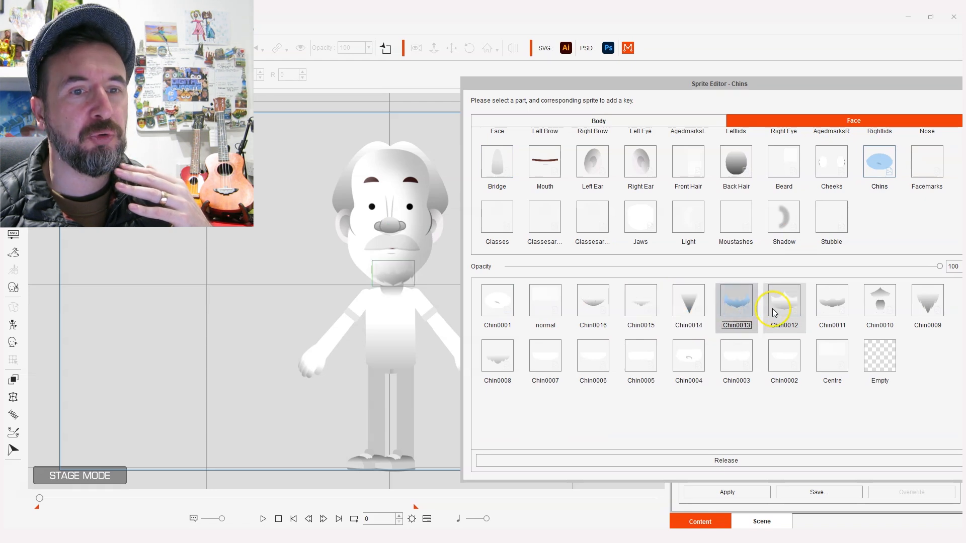
{"action": "left_click", "coordinate": [583, 295]}
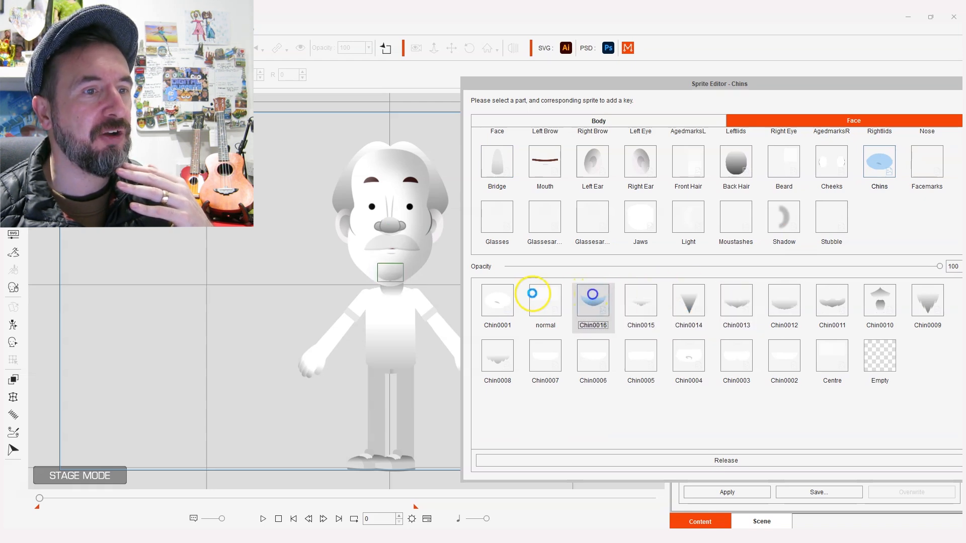
{"action": "left_click", "coordinate": [537, 296]}
Step: Try Chin0007 through Chin0002 on the character, and set the chin part to Empty
{"action": "left_click", "coordinate": [543, 355]}
{"action": "left_click", "coordinate": [588, 360]}
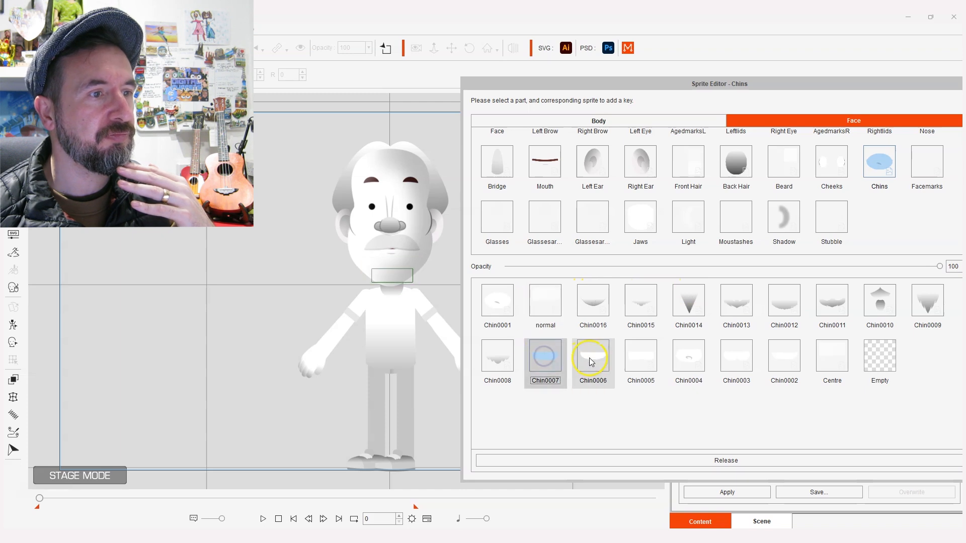
{"action": "left_click", "coordinate": [644, 362]}
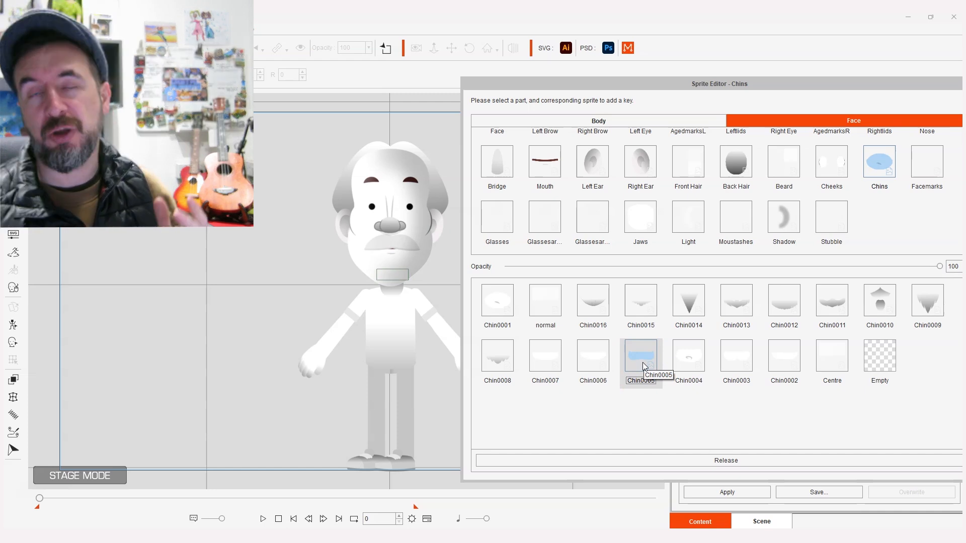
{"action": "left_click", "coordinate": [688, 357]}
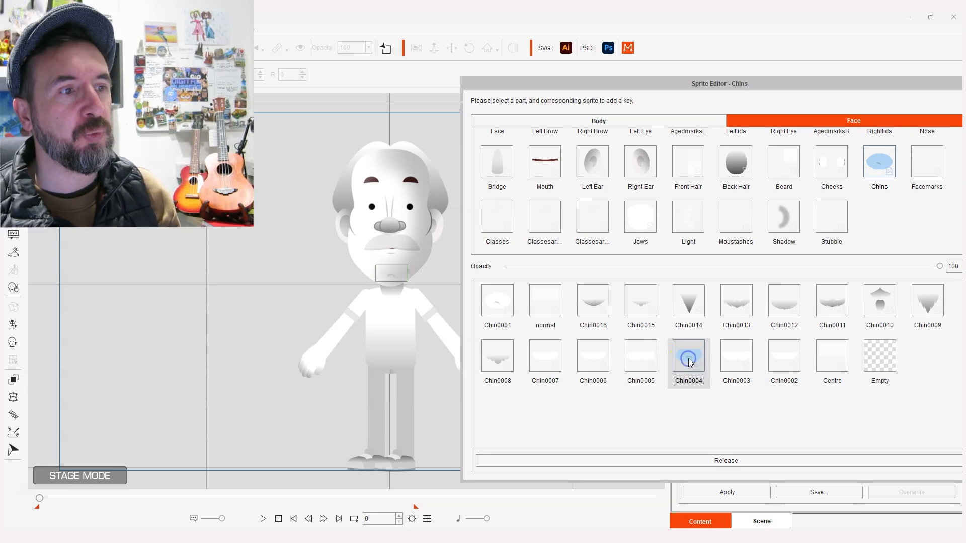
{"action": "left_click", "coordinate": [743, 359]}
{"action": "left_click", "coordinate": [781, 359]}
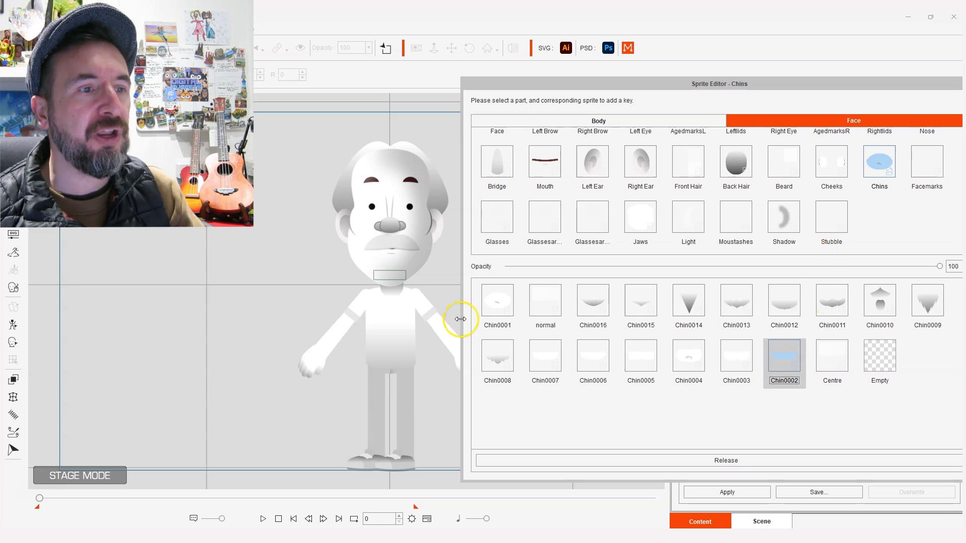
{"action": "left_click", "coordinate": [879, 361]}
Step: Show the Cheeks sprites, try Empty, Cheeks0002 through Cheeks0007 and normal on the character, and reapply Cheeks0001
{"action": "left_click", "coordinate": [832, 162]}
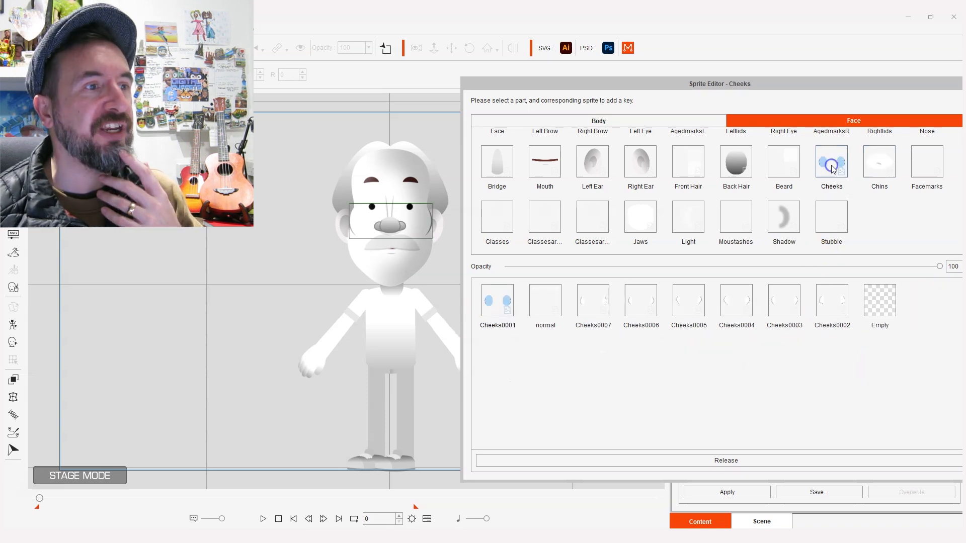
{"action": "left_click", "coordinate": [888, 301]}
{"action": "left_click", "coordinate": [888, 301]}
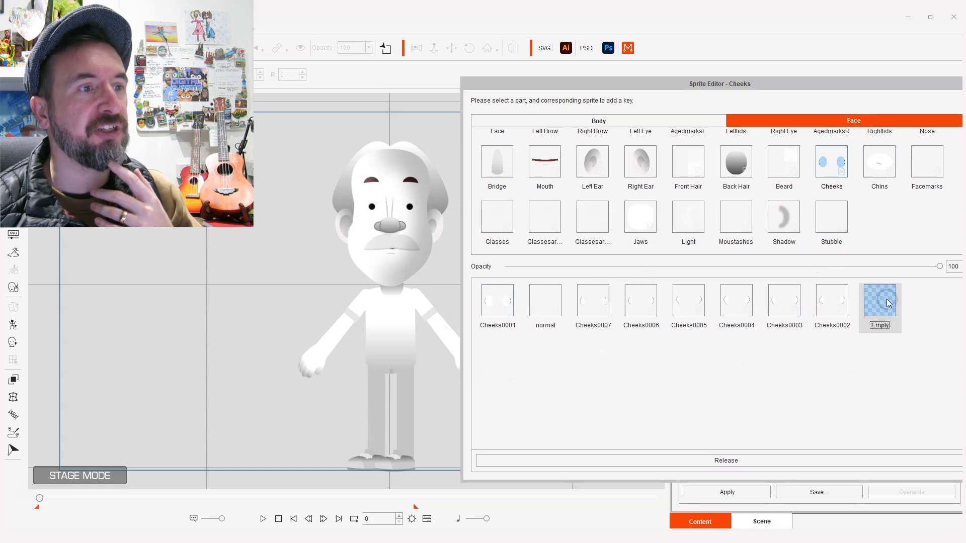
{"action": "left_click", "coordinate": [845, 301]}
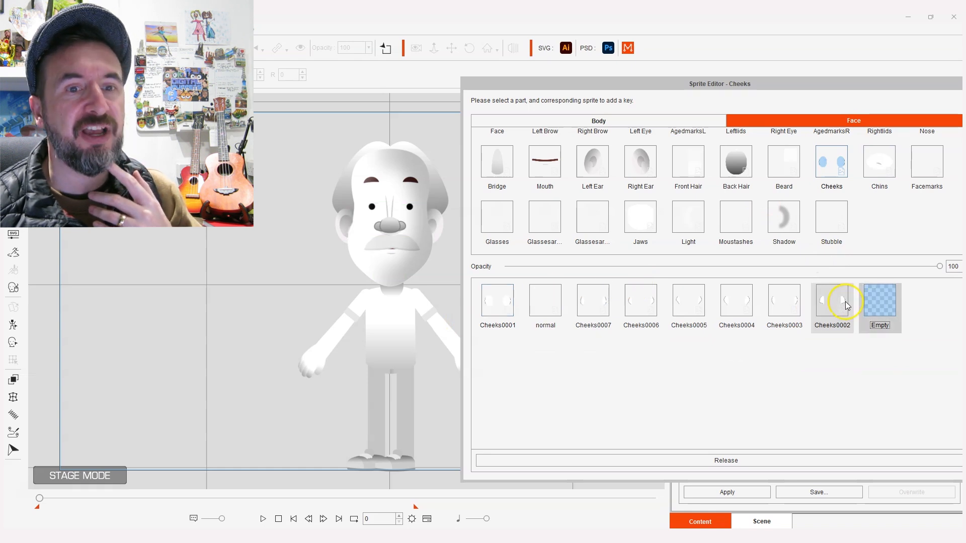
{"action": "left_click", "coordinate": [780, 300]}
{"action": "left_click", "coordinate": [720, 315]}
{"action": "left_click", "coordinate": [680, 304]}
{"action": "left_click", "coordinate": [650, 305]}
{"action": "left_click", "coordinate": [577, 303]}
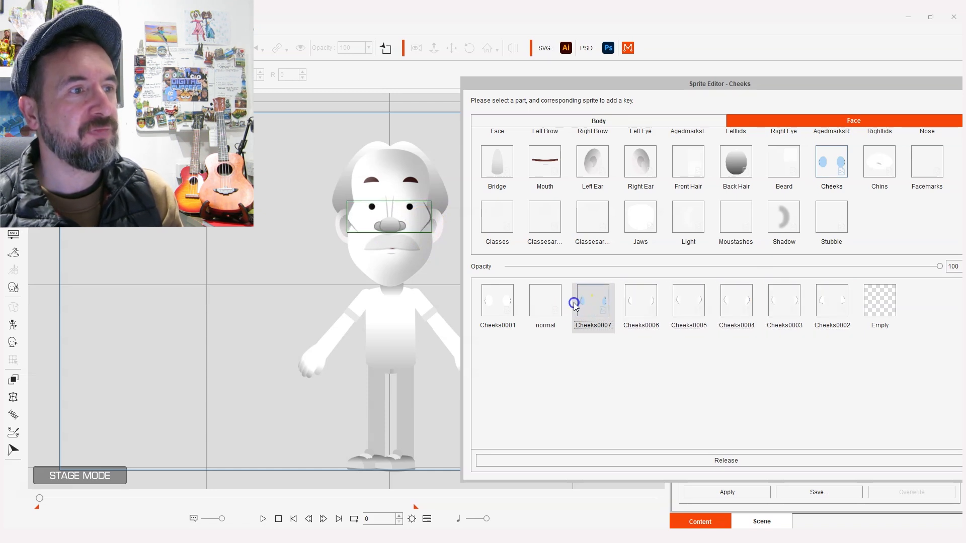
{"action": "left_click", "coordinate": [538, 304]}
{"action": "left_click", "coordinate": [486, 306]}
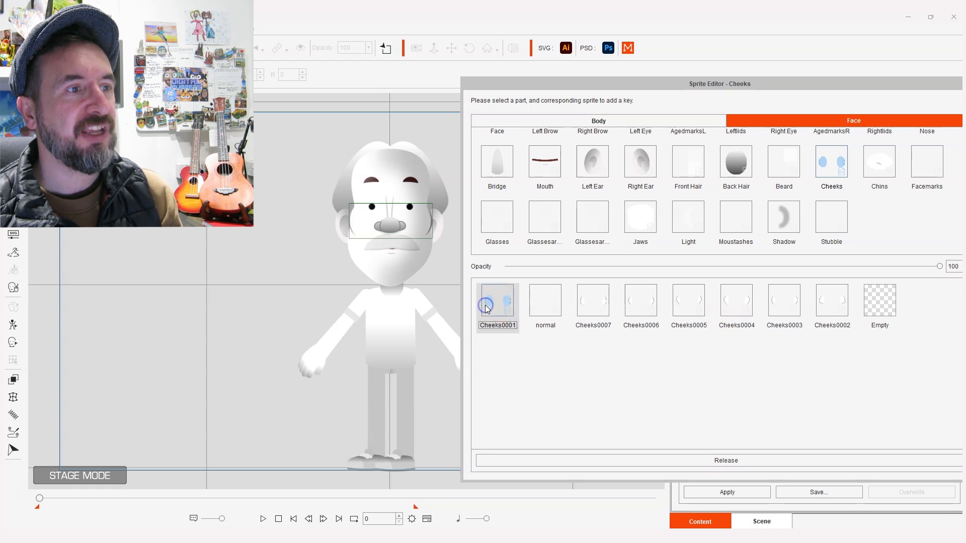
Step: Show the Beard sprites, try Beard0006, Beard0005, Beard0004 and Beard0003 on the character, and apply Beard0007
{"action": "left_click", "coordinate": [789, 161]}
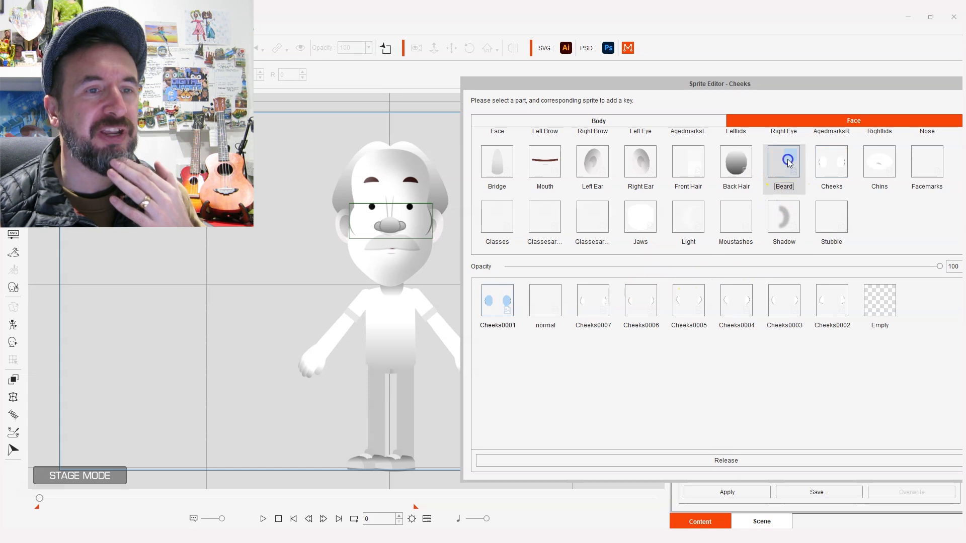
{"action": "left_click", "coordinate": [547, 301]}
{"action": "left_click", "coordinate": [598, 304]}
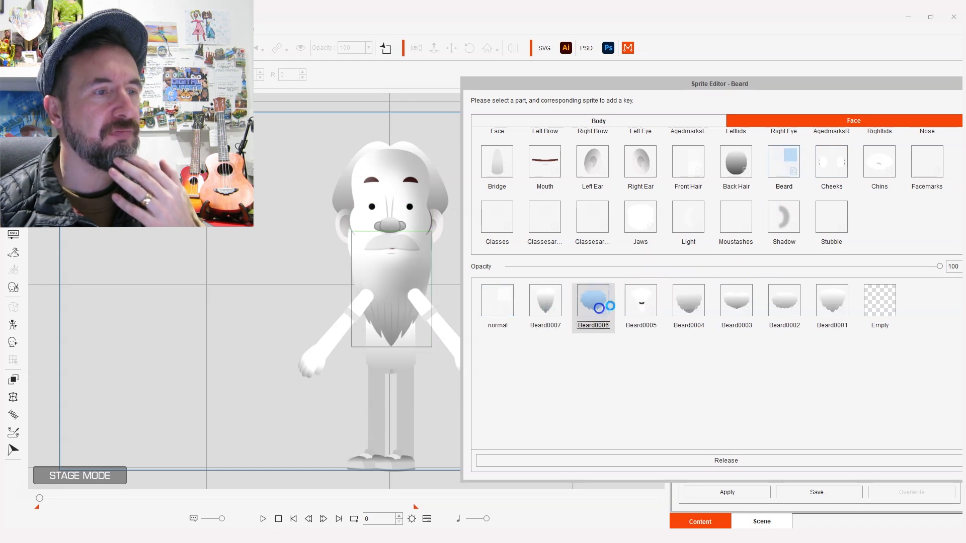
{"action": "left_click", "coordinate": [639, 303]}
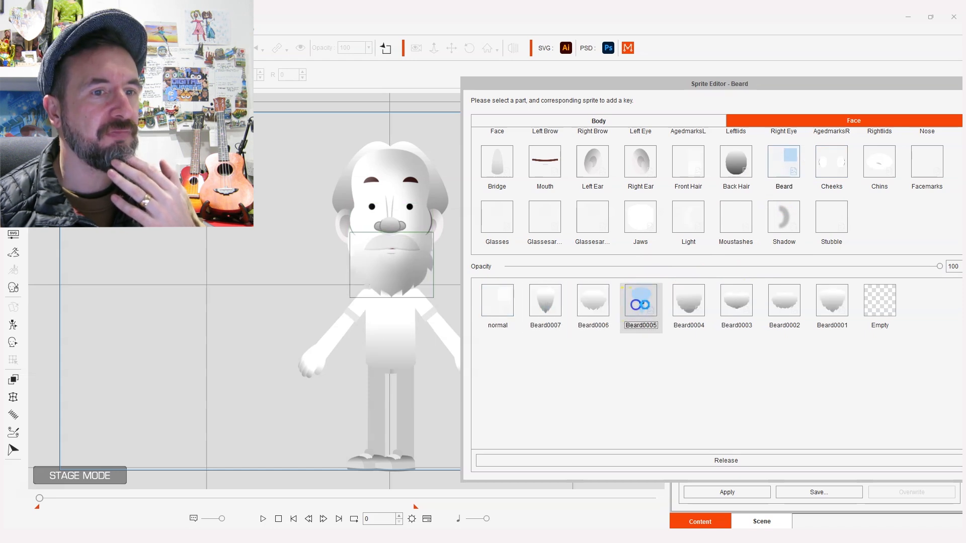
{"action": "left_click", "coordinate": [697, 306]}
{"action": "left_click", "coordinate": [744, 304]}
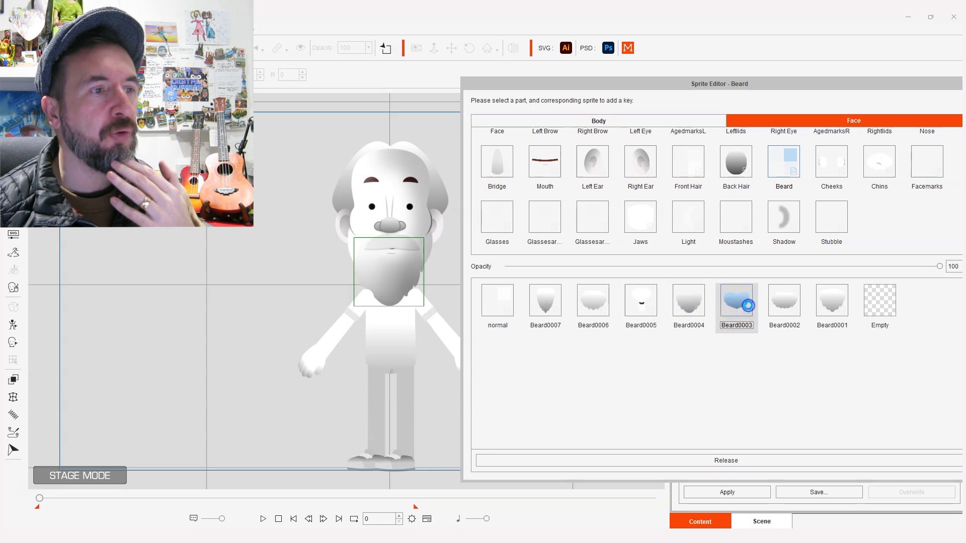
{"action": "left_click", "coordinate": [546, 303]}
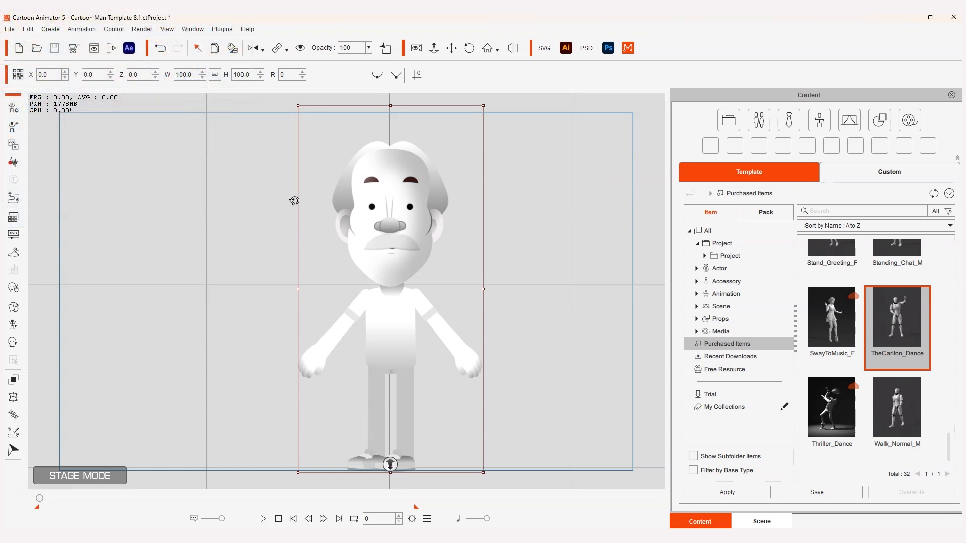
Step: Open the Face Key Editor and preview turning the character's head with the head rotation gizmo
{"action": "left_click", "coordinate": [13, 288]}
{"action": "left_click_drag", "start_coordinate": [391, 264], "coordinate": [398, 228]}
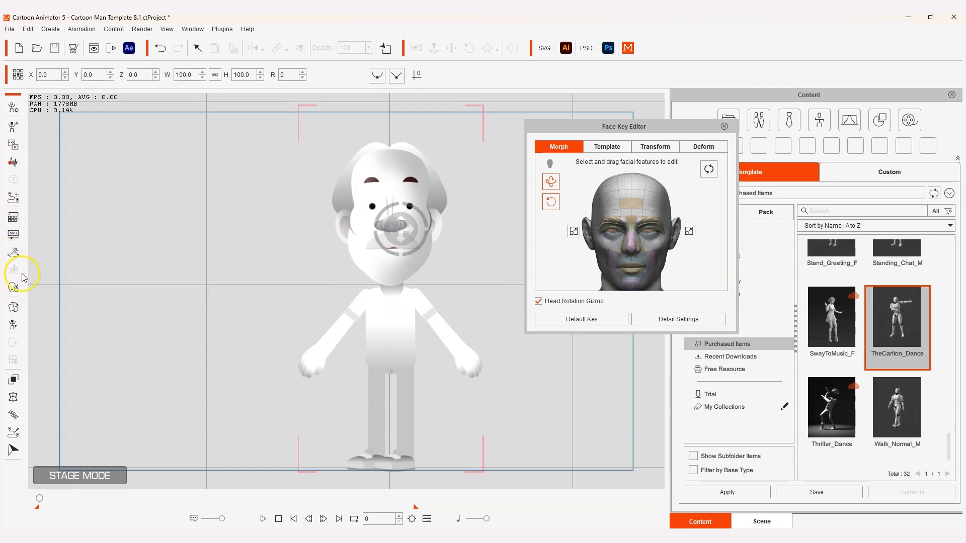
Step: In the Sprite Editor's face sprites, set the chin to Chin0009 and the moustache to Tash0018
{"action": "left_click", "coordinate": [18, 302]}
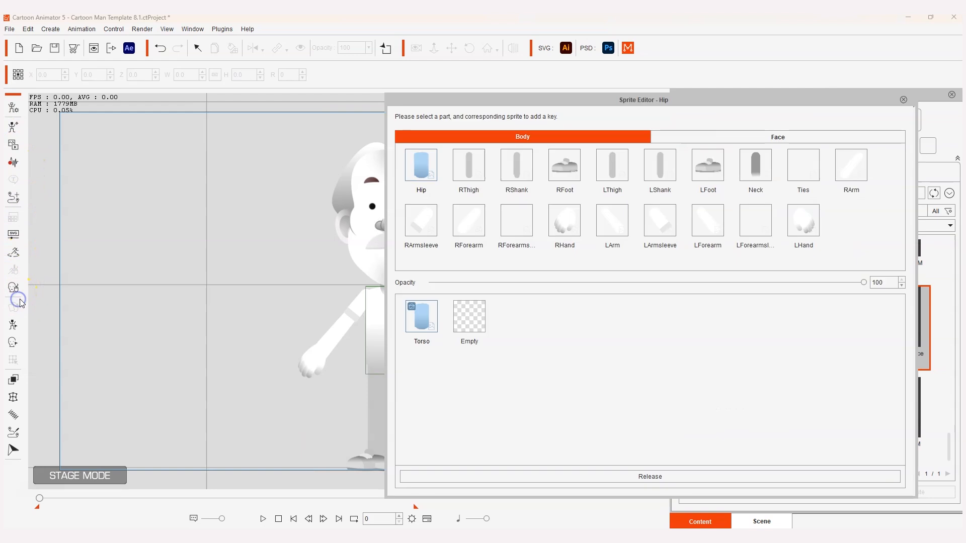
{"action": "left_click", "coordinate": [757, 136]}
{"action": "scroll", "coordinate": [813, 222], "scroll_direction": "down", "scroll_amount": 1}
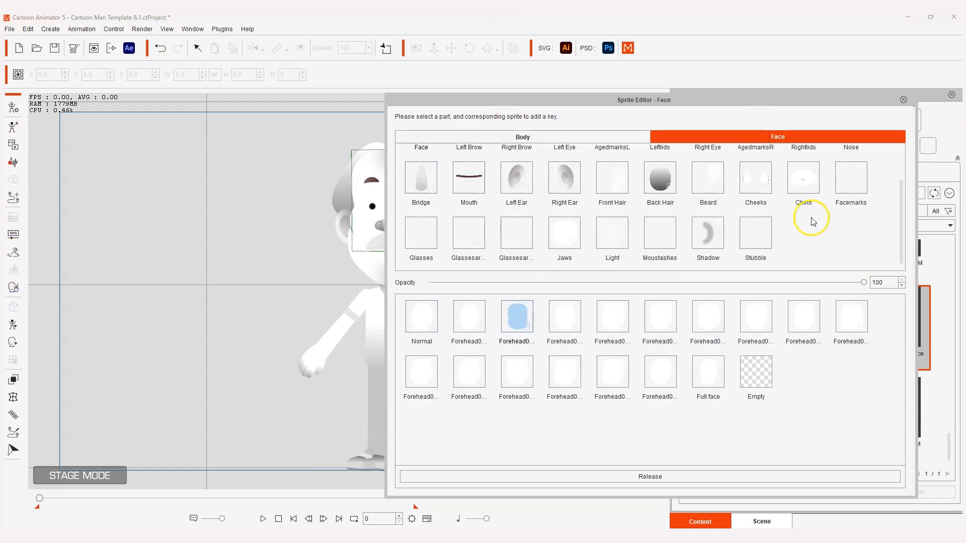
{"action": "left_click", "coordinate": [805, 179]}
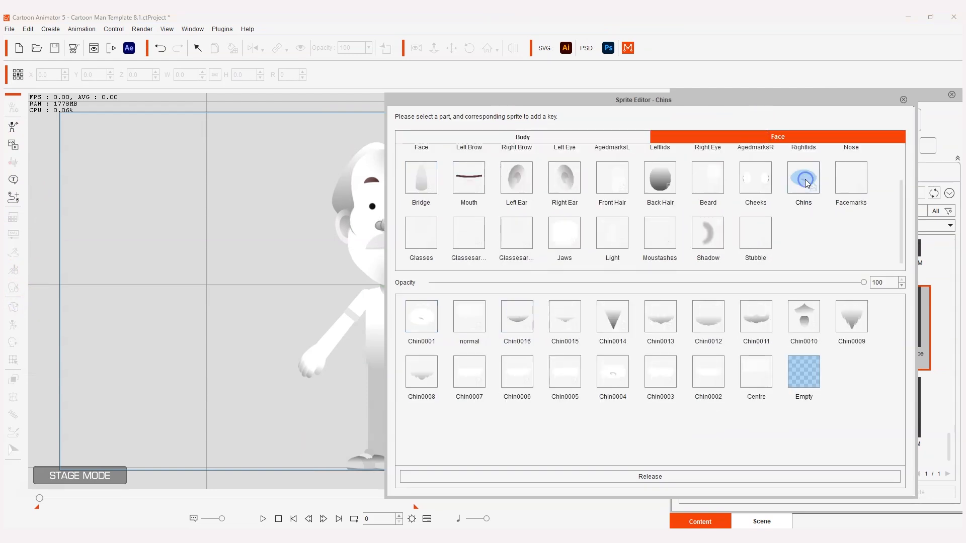
{"action": "left_click", "coordinate": [854, 322]}
{"action": "left_click_drag", "start_coordinate": [671, 101], "coordinate": [718, 95]}
{"action": "left_click", "coordinate": [715, 226]}
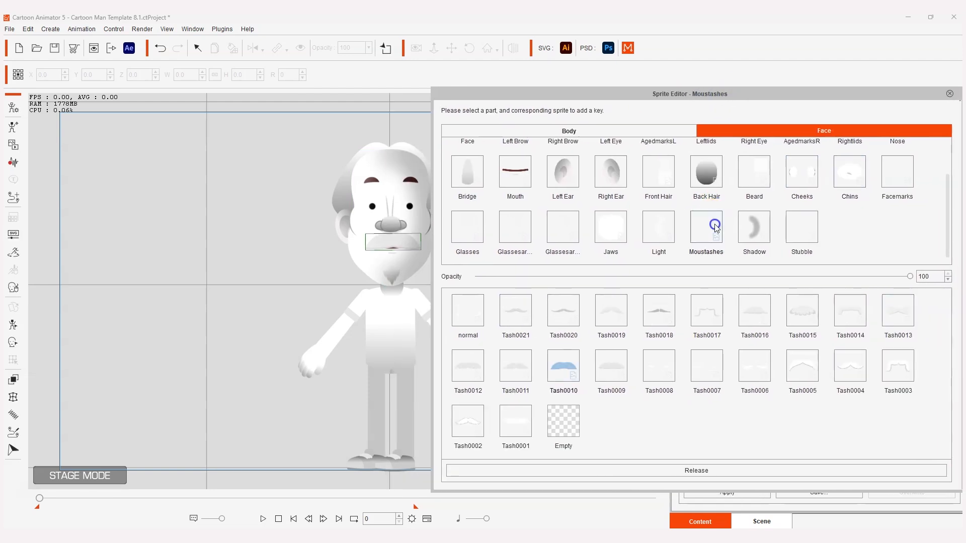
{"action": "left_click", "coordinate": [659, 311]}
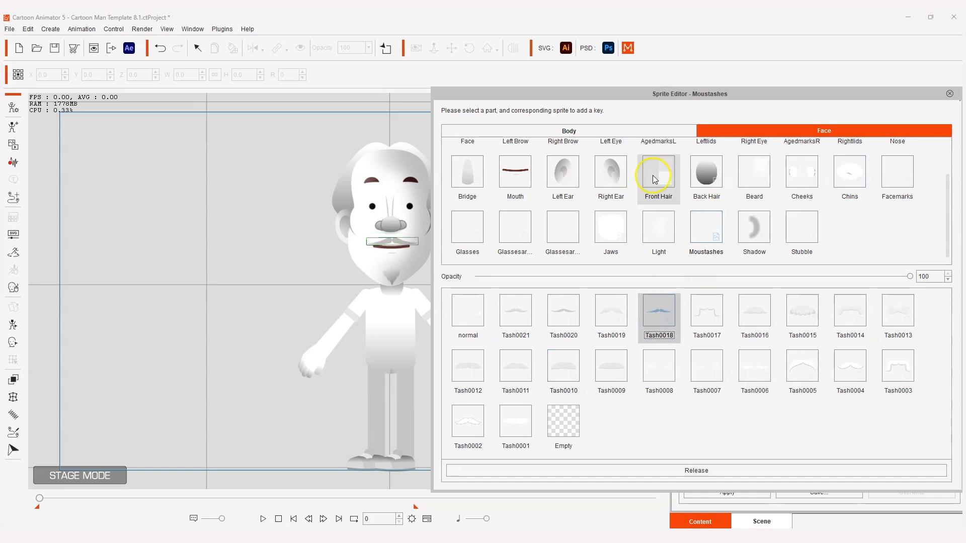
Step: Add the Glasses0001 sprite to the face and apply the left and right sprites to the two glasses arms
{"action": "scroll", "coordinate": [638, 199], "scroll_direction": "up", "scroll_amount": 1}
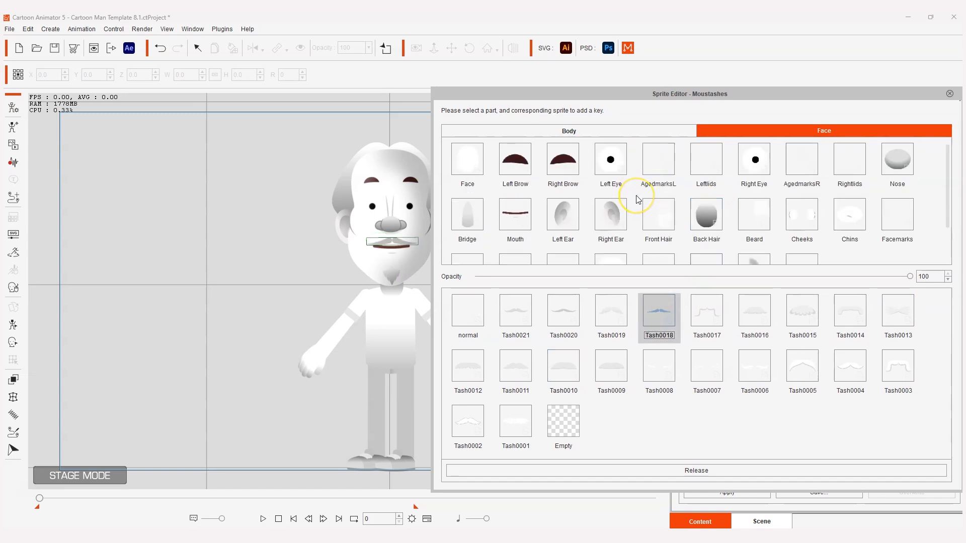
{"action": "scroll", "coordinate": [639, 199], "scroll_direction": "down", "scroll_amount": 1}
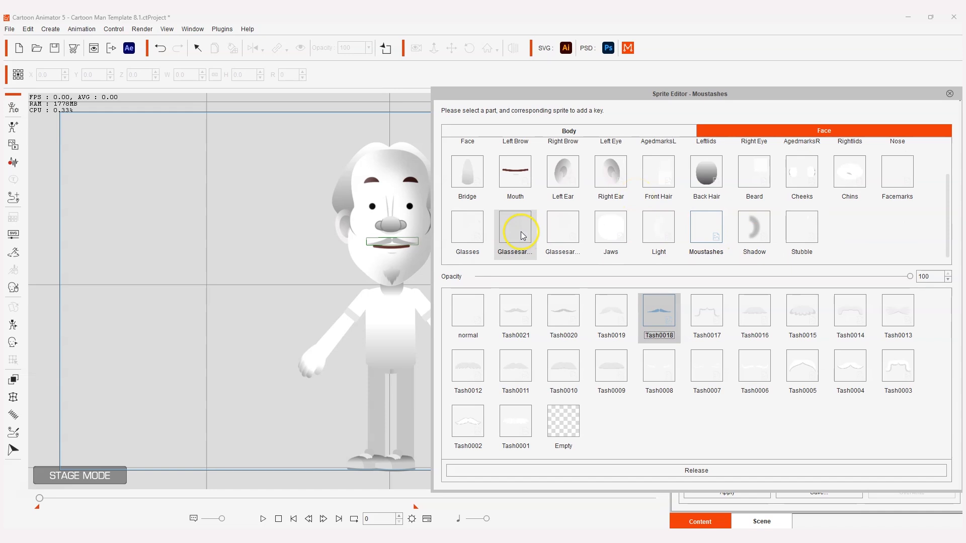
{"action": "left_click", "coordinate": [467, 228]}
{"action": "left_click", "coordinate": [515, 313]}
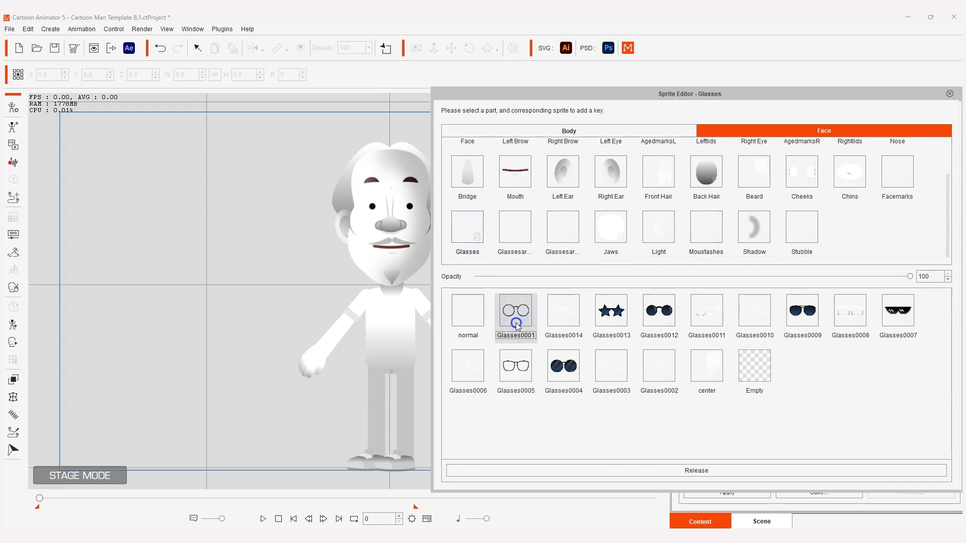
{"action": "left_click", "coordinate": [563, 224]}
{"action": "left_click", "coordinate": [500, 226]}
{"action": "left_click_drag", "start_coordinate": [542, 94], "coordinate": [602, 97]}
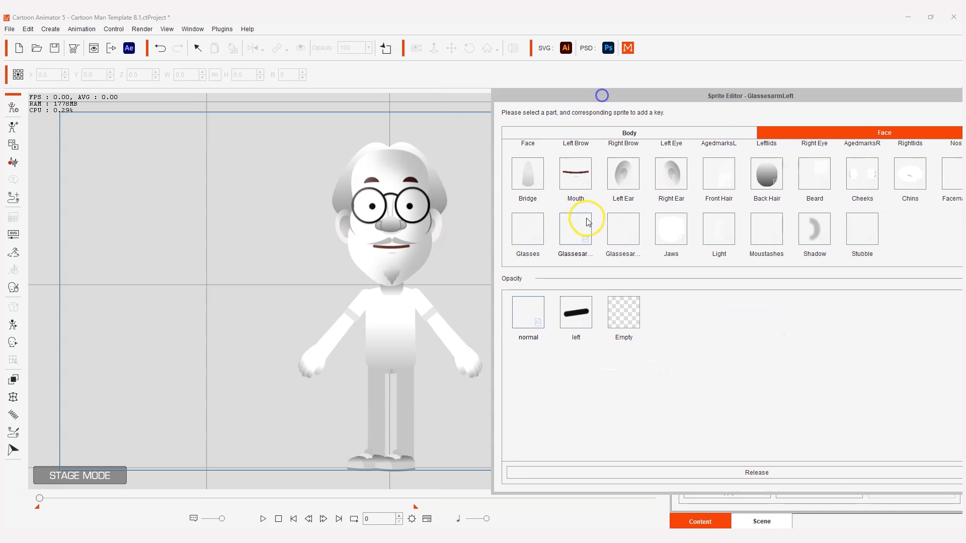
{"action": "left_click", "coordinate": [578, 319]}
{"action": "left_click", "coordinate": [625, 230]}
{"action": "left_click", "coordinate": [576, 314]}
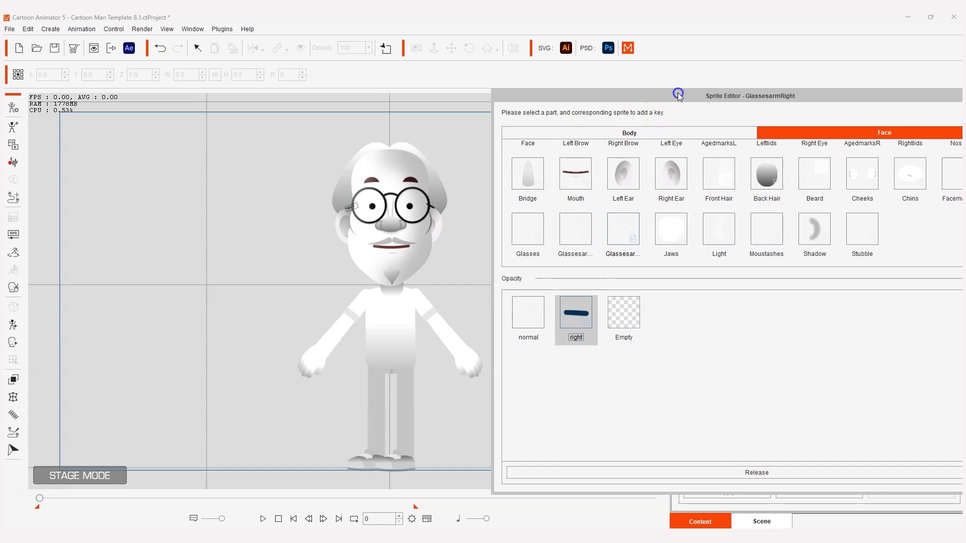
Step: Set the back hair to the normal sprite and close the Sprite Editor
{"action": "left_click_drag", "start_coordinate": [675, 95], "coordinate": [607, 111]}
{"action": "left_click", "coordinate": [689, 191]}
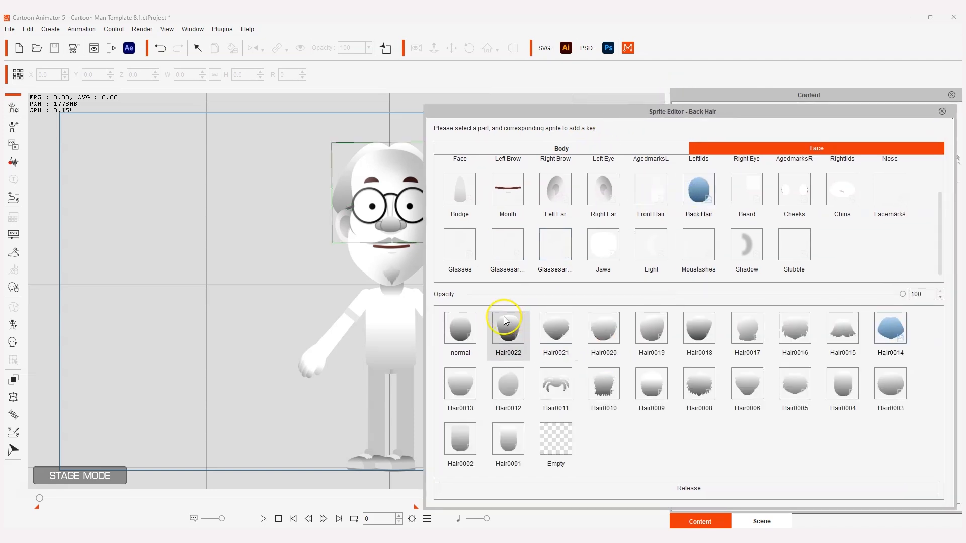
{"action": "left_click", "coordinate": [461, 329]}
{"action": "left_click_drag", "start_coordinate": [530, 114], "coordinate": [295, 95]}
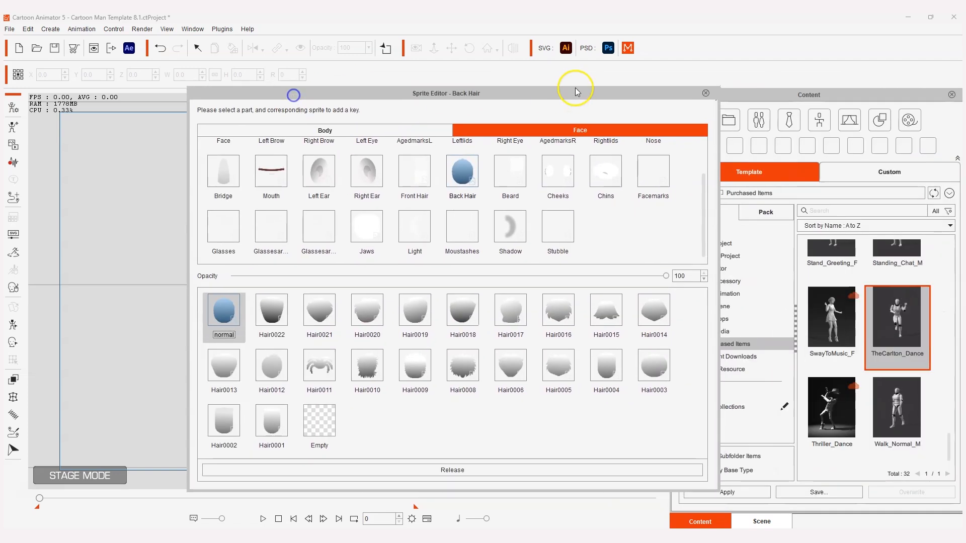
{"action": "left_click", "coordinate": [706, 92]}
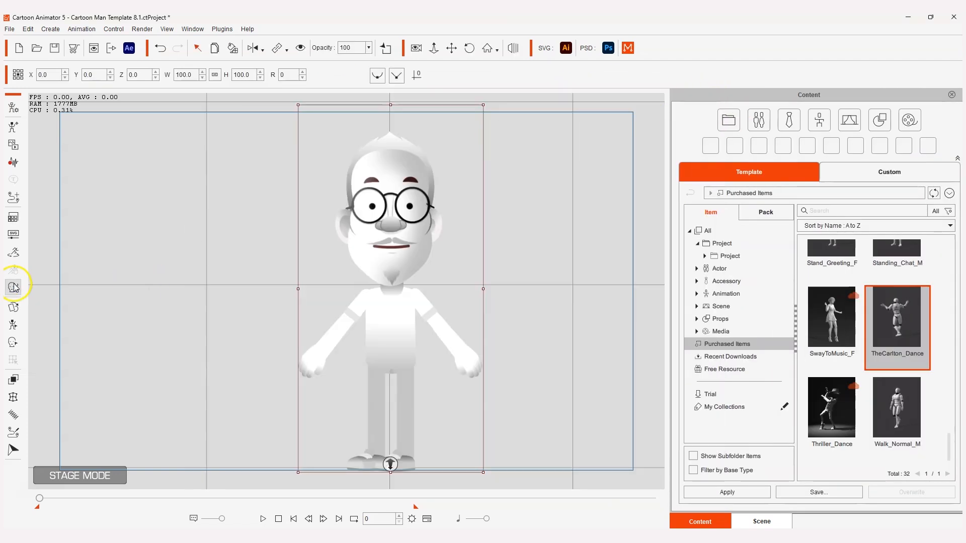
Step: Open the face animation tool and preview the bespectacled character's head movement towards one side
{"action": "left_click", "coordinate": [13, 342]}
{"action": "left_click", "coordinate": [17, 347]}
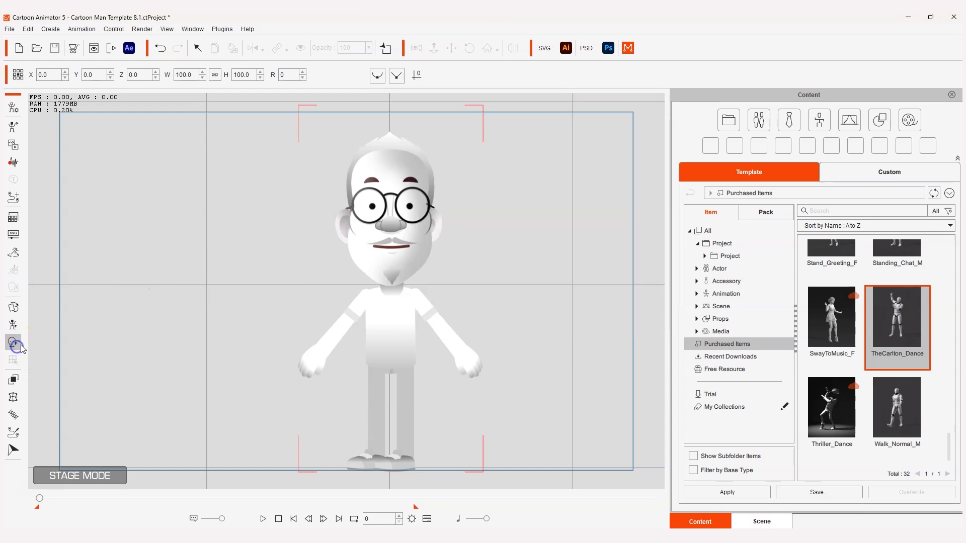
{"action": "left_click_drag", "start_coordinate": [397, 241], "coordinate": [324, 280]}
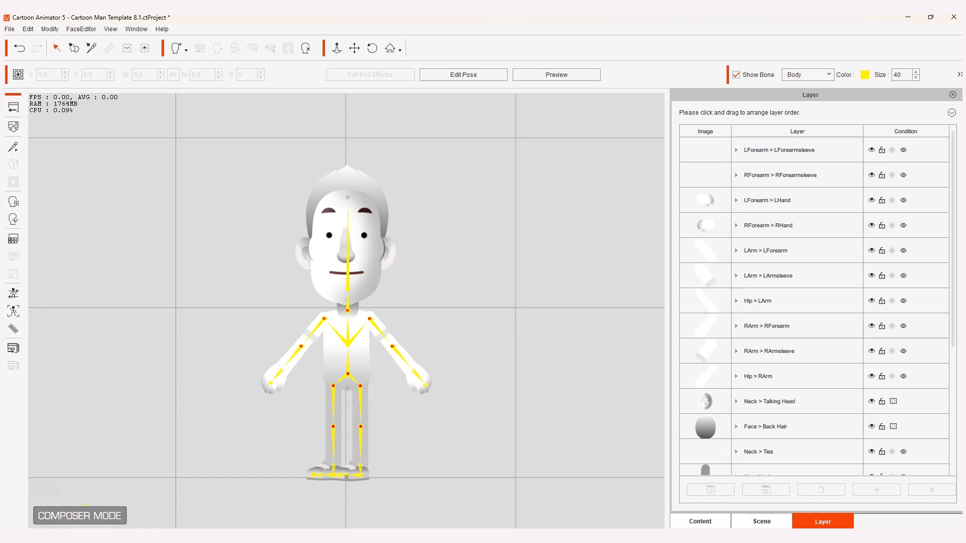
Step: Launch the external PSD editor for the character and switch to Photoshop with Cartoon Man 1.psd
{"action": "left_click", "coordinate": [14, 348]}
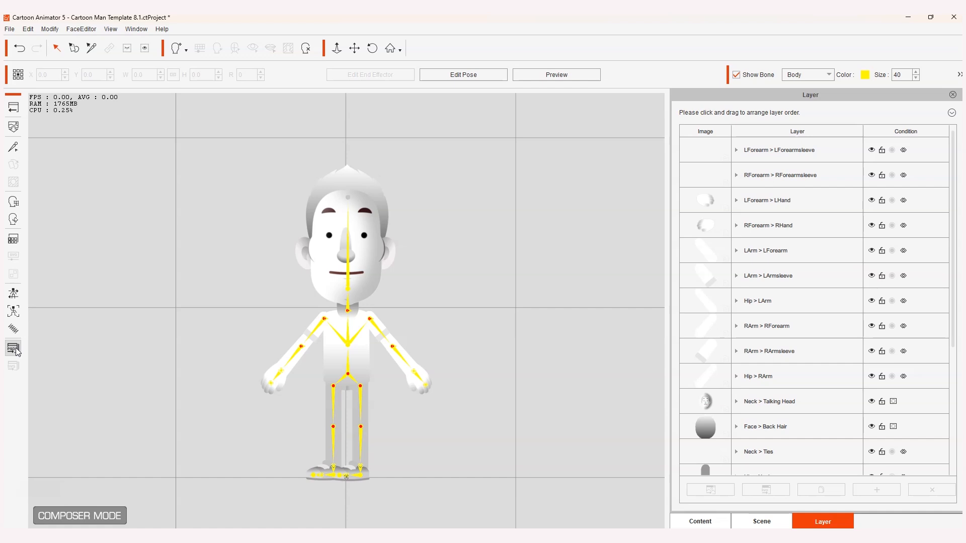
{"action": "left_click", "coordinate": [431, 535]}
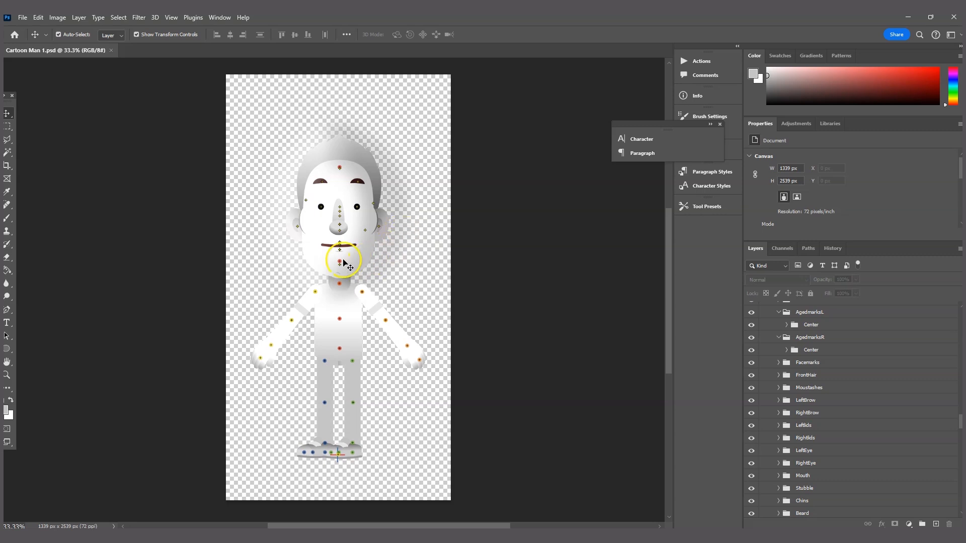
Step: Collapse the Light and Shadow groups under RL_ImageHeadV2, hide both groups, and clear the layer selection
{"action": "left_click", "coordinate": [311, 257]}
{"action": "scroll", "coordinate": [864, 380], "scroll_direction": "up", "scroll_amount": 2}
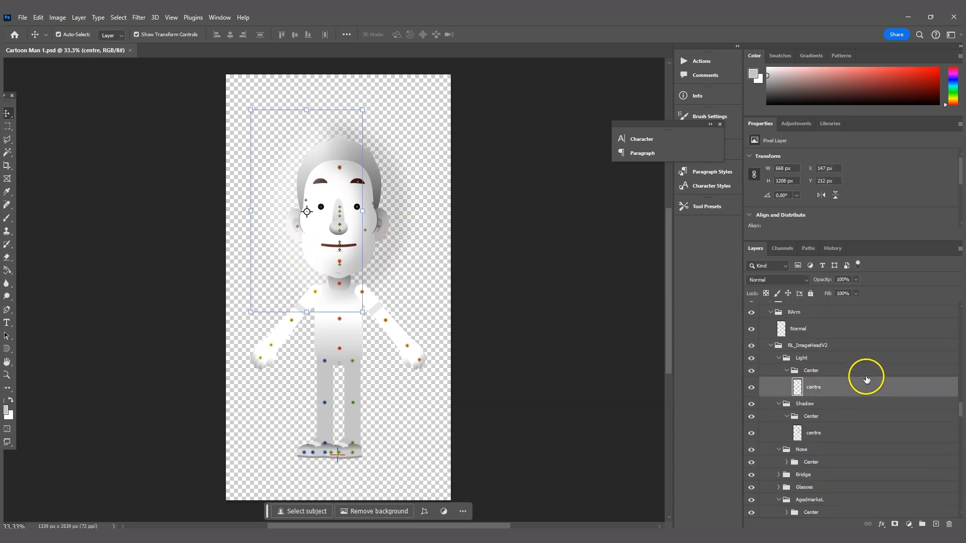
{"action": "left_click", "coordinate": [781, 359]}
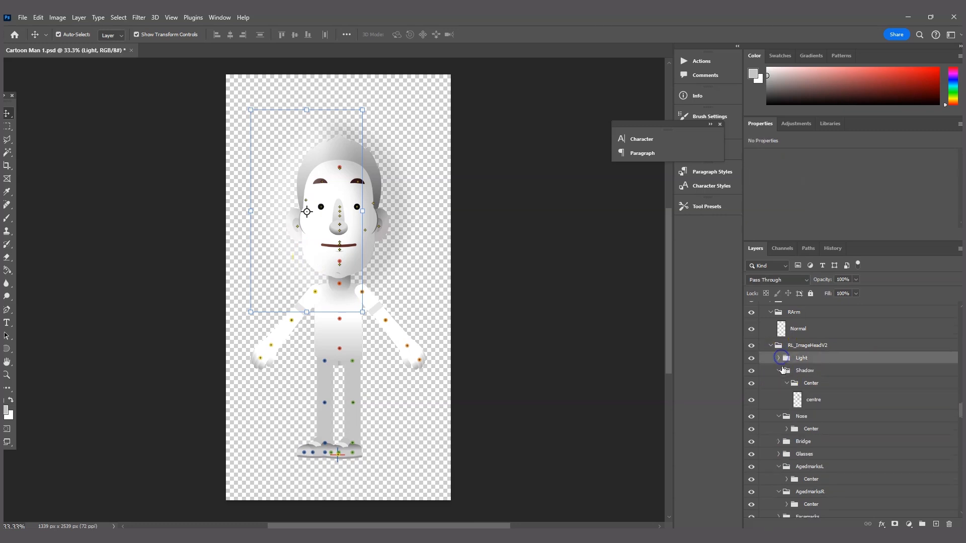
{"action": "left_click", "coordinate": [781, 370]}
{"action": "left_click_drag", "start_coordinate": [752, 358], "coordinate": [755, 372]}
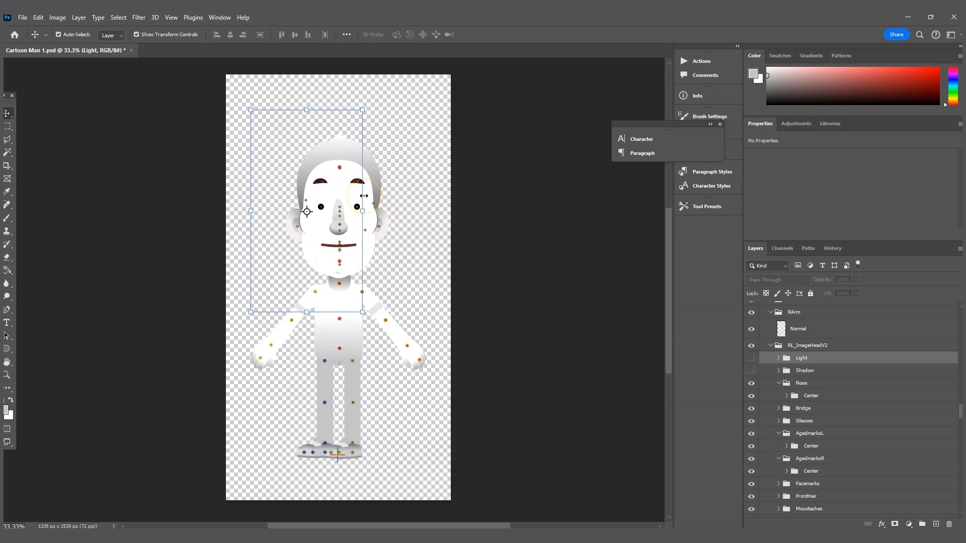
{"action": "left_click", "coordinate": [759, 358]}
{"action": "left_click", "coordinate": [444, 168]}
{"action": "left_click", "coordinate": [524, 131]}
Step: Locate the forehead's Normal layer under the Face group, and select the Jaw0001 layer on the character
{"action": "left_click", "coordinate": [325, 177]}
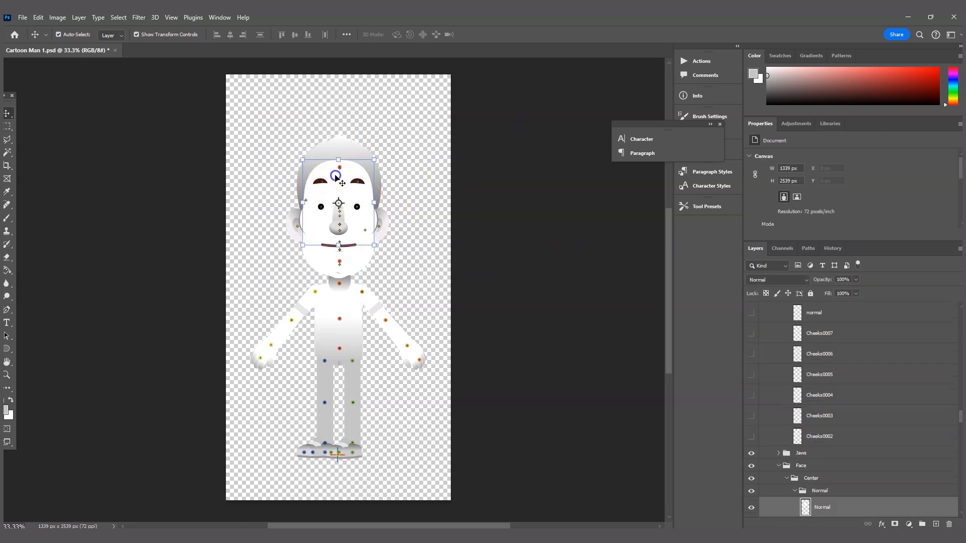
{"action": "scroll", "coordinate": [852, 443], "scroll_direction": "down", "scroll_amount": 4}
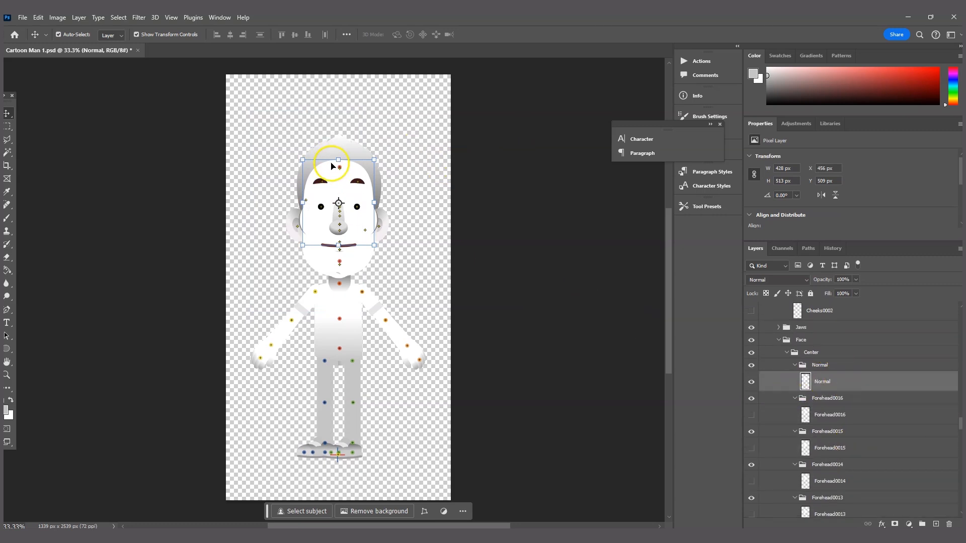
{"action": "left_click", "coordinate": [364, 265]}
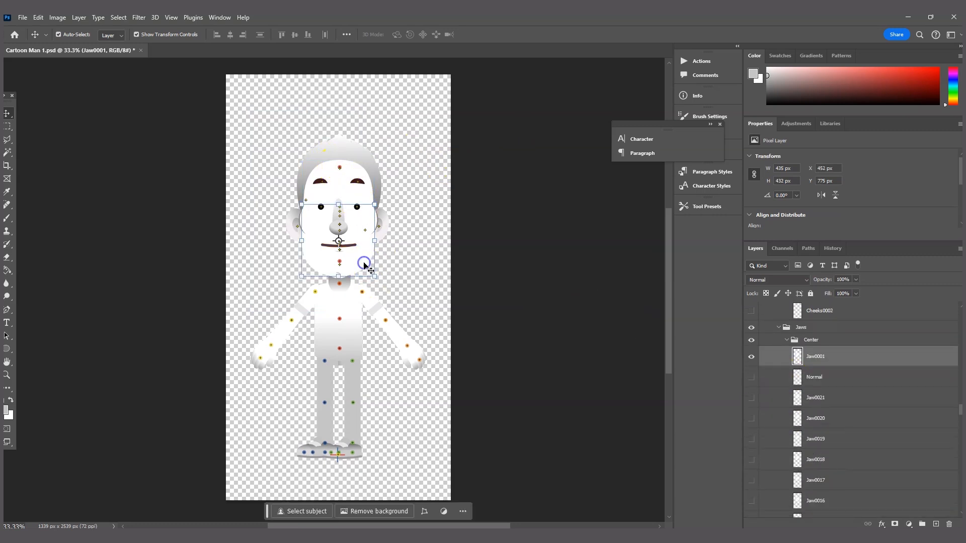
Step: Hide Jaw0001, preview Jaw0021, Jaw0020 and Jaw0019 one at a time, and make Jaw0018 visible instead
{"action": "left_click", "coordinate": [751, 356]}
{"action": "left_click", "coordinate": [752, 397]}
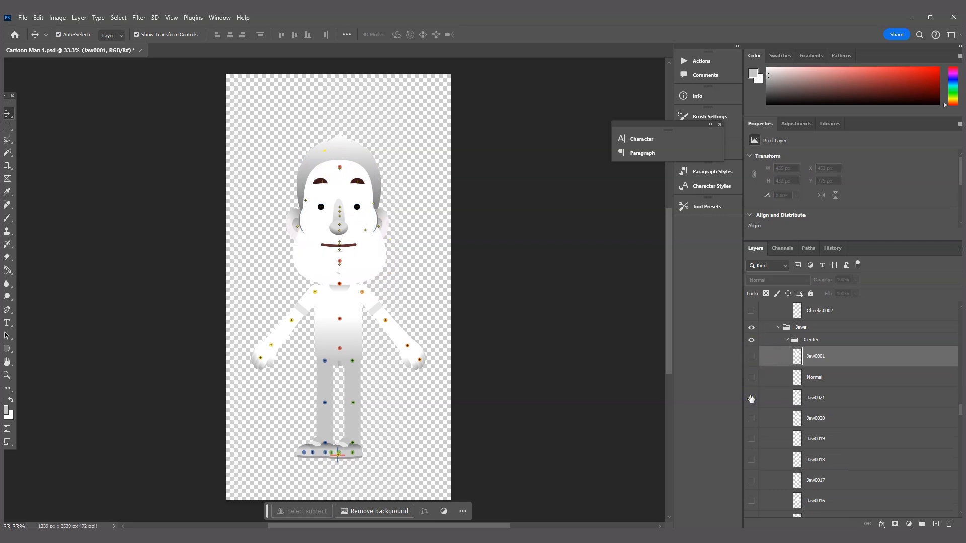
{"action": "left_click", "coordinate": [751, 397]}
{"action": "left_click", "coordinate": [752, 419]}
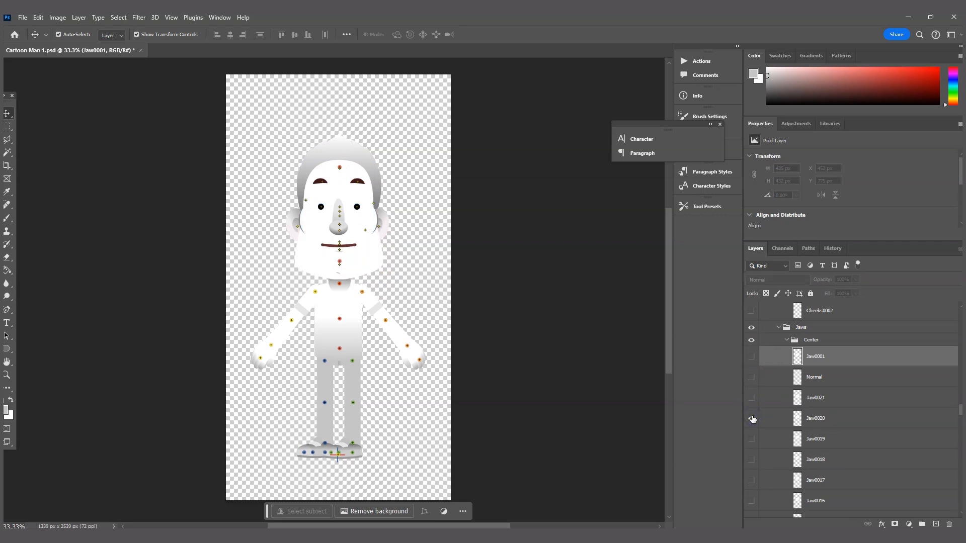
{"action": "left_click", "coordinate": [752, 418]}
{"action": "left_click", "coordinate": [751, 439]}
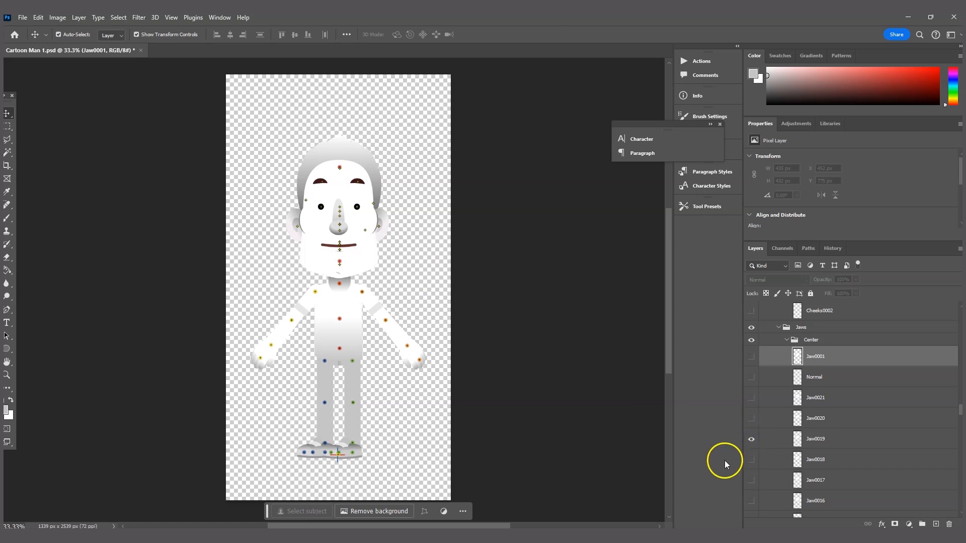
{"action": "left_click", "coordinate": [751, 438]}
{"action": "left_click", "coordinate": [752, 459]}
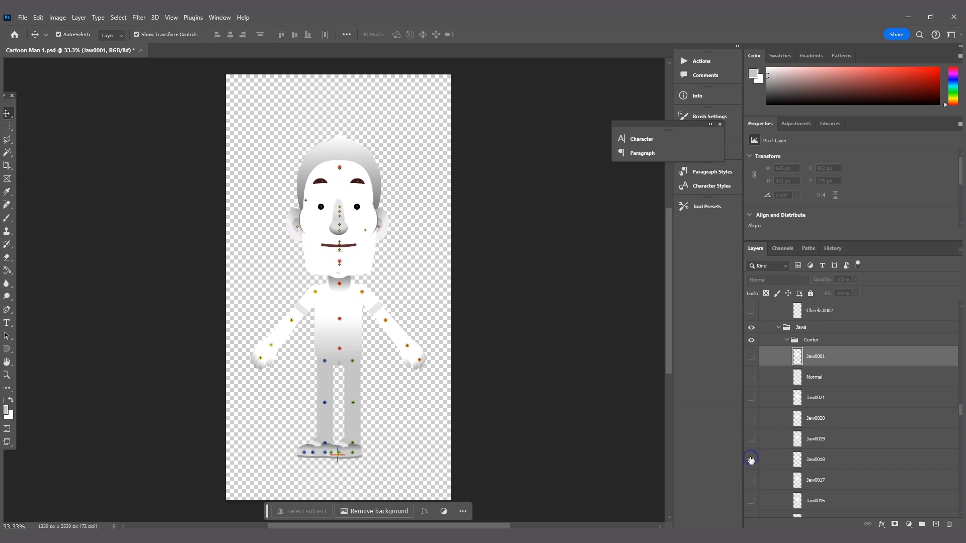
Step: Select the Jaw0018 layer and distort its two lower corners inward, narrowing the jaw to about 404 by 427 px
{"action": "left_click", "coordinate": [368, 264]}
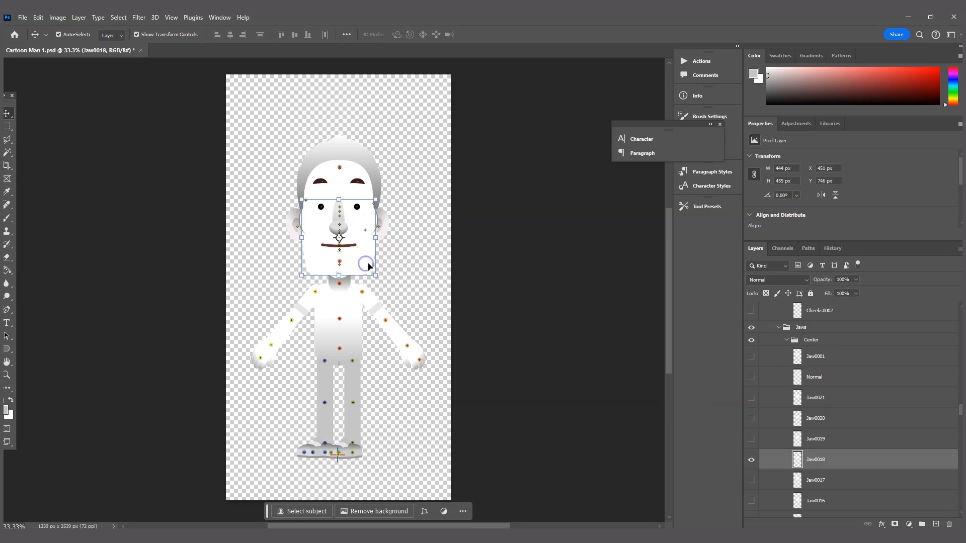
{"action": "left_click_drag", "start_coordinate": [377, 276], "coordinate": [368, 269]}
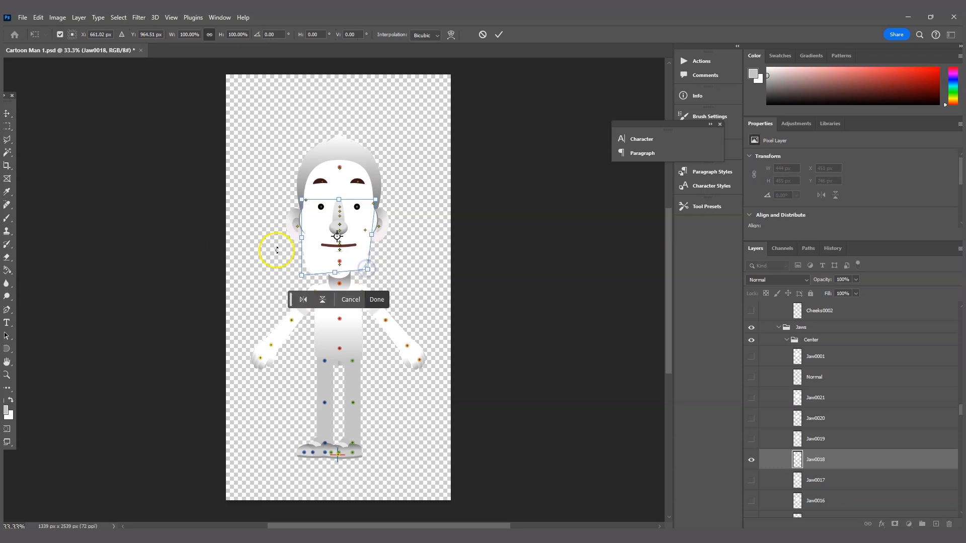
{"action": "left_click_drag", "start_coordinate": [302, 274], "coordinate": [310, 273]}
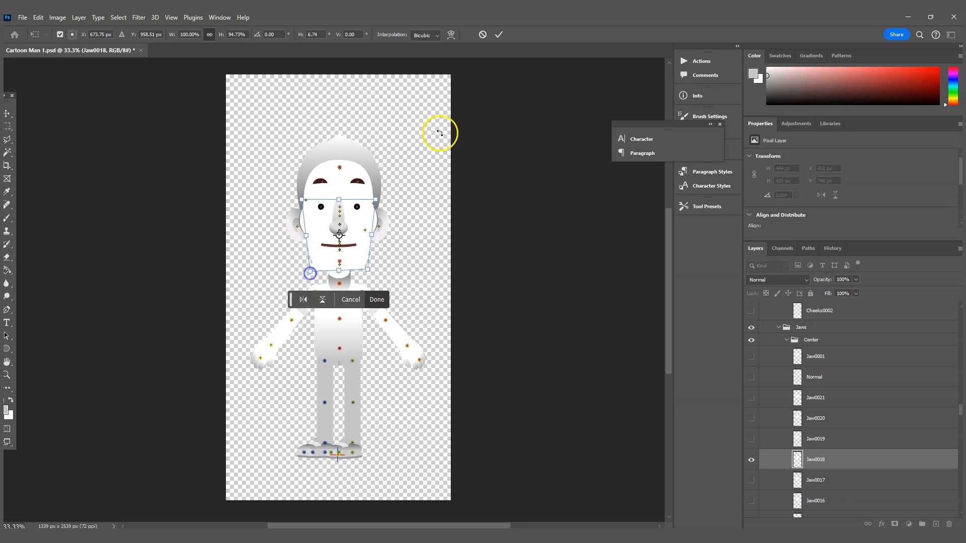
{"action": "left_click", "coordinate": [7, 114]}
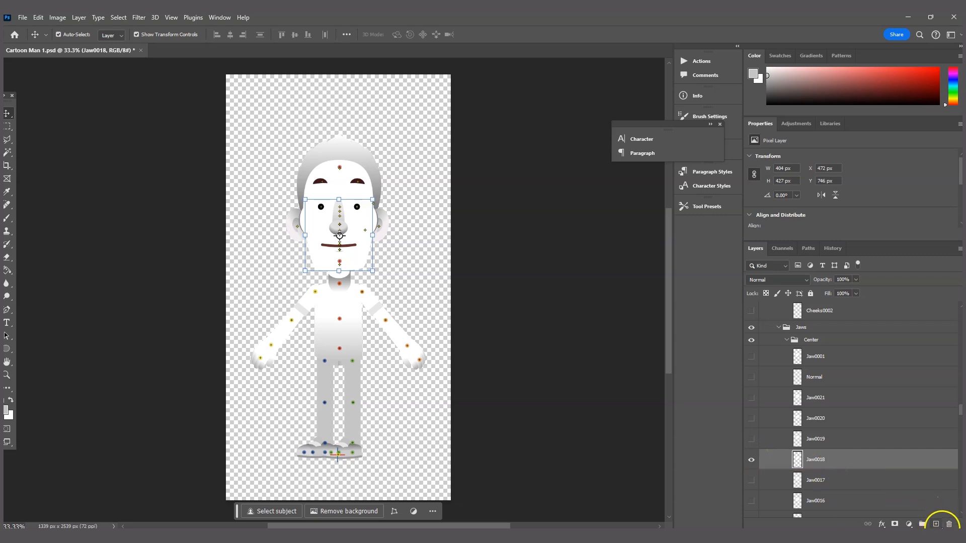
Step: Add a layer above Jaw0018, draw an ellipse about 543 by 518 px on it, and centre it over the lower face
{"action": "left_click", "coordinate": [936, 525]}
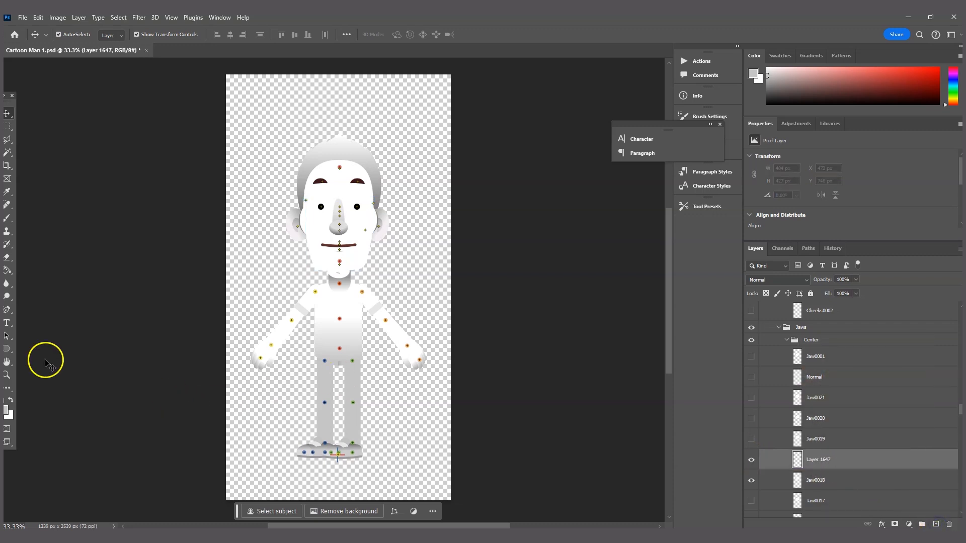
{"action": "left_click", "coordinate": [8, 350]}
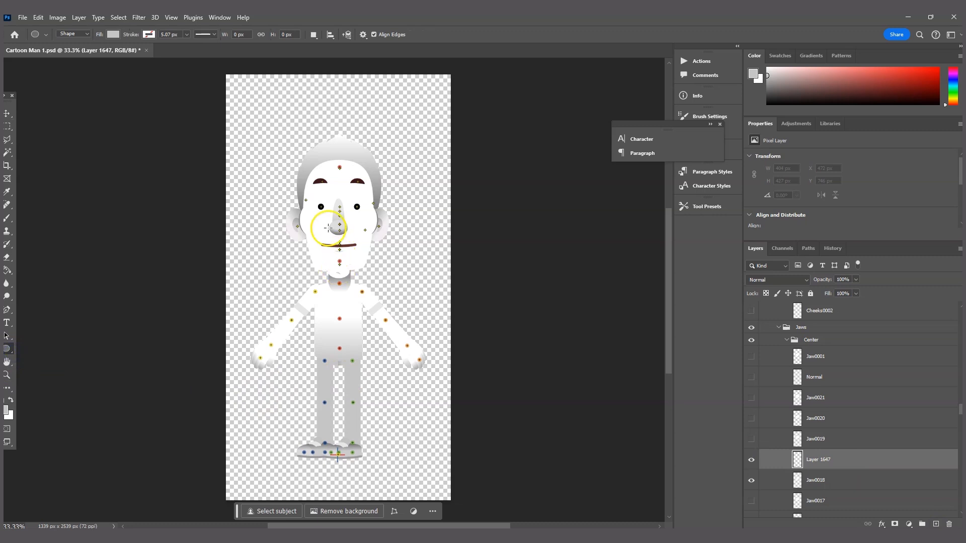
{"action": "left_click_drag", "start_coordinate": [249, 250], "coordinate": [340, 336]}
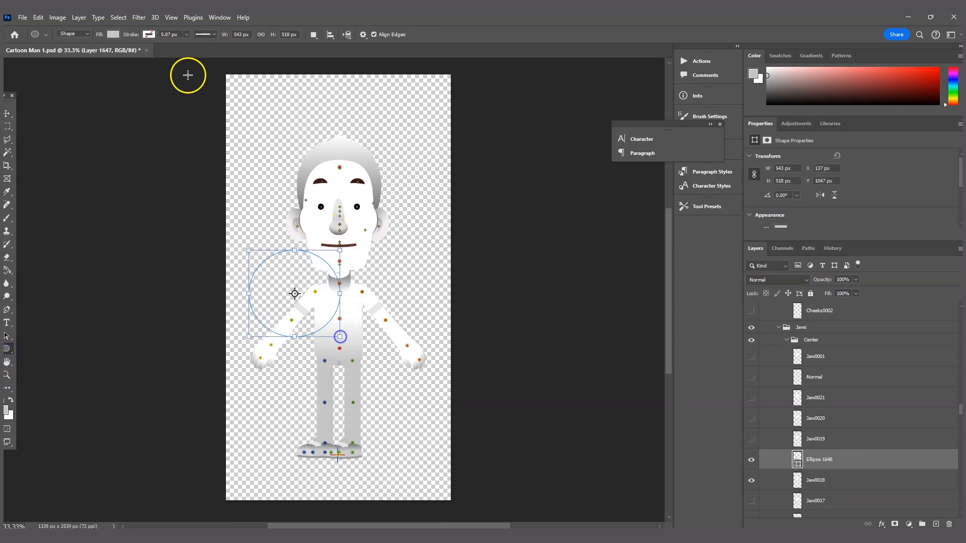
{"action": "left_click", "coordinate": [8, 113]}
{"action": "left_click_drag", "start_coordinate": [266, 275], "coordinate": [320, 222]}
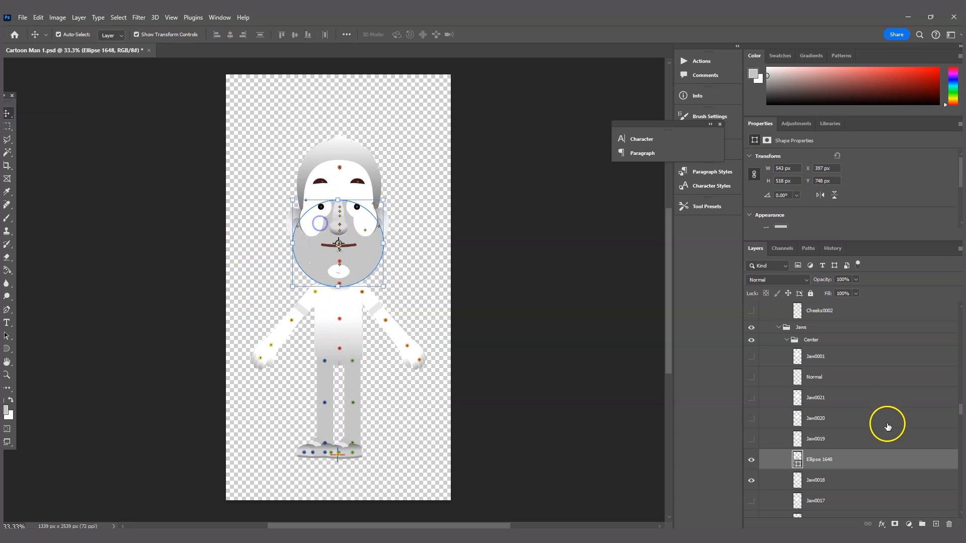
Step: Set the ellipse's fill colour to white (ffffff) and hide the Jaw0018 layer beneath it
{"action": "double_click", "coordinate": [797, 458]}
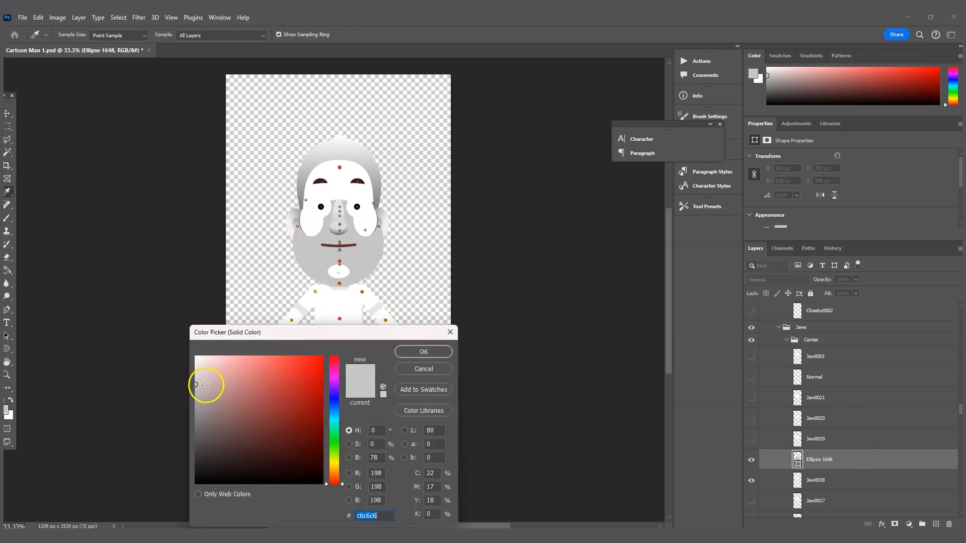
{"action": "left_click_drag", "start_coordinate": [198, 382], "coordinate": [176, 339]}
{"action": "left_click", "coordinate": [438, 351]}
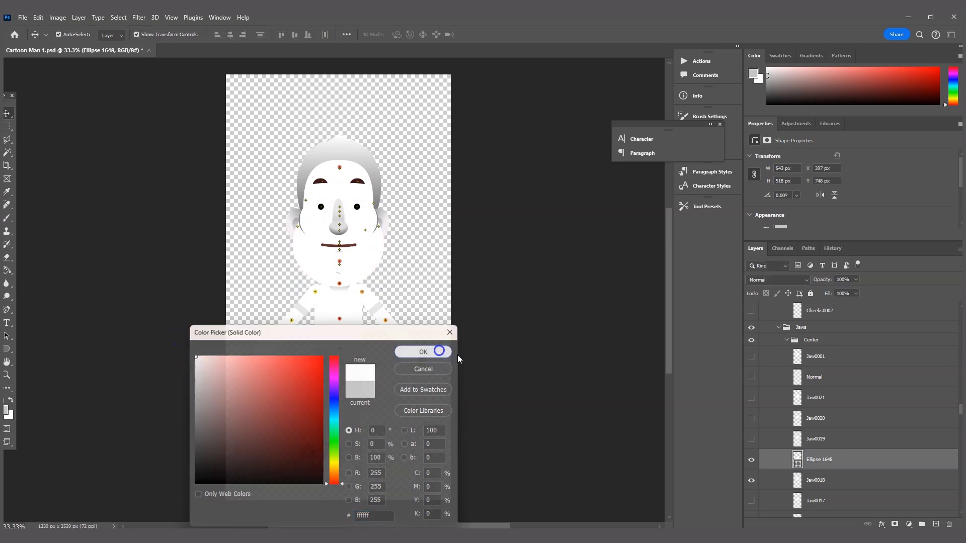
{"action": "left_click", "coordinate": [751, 479]}
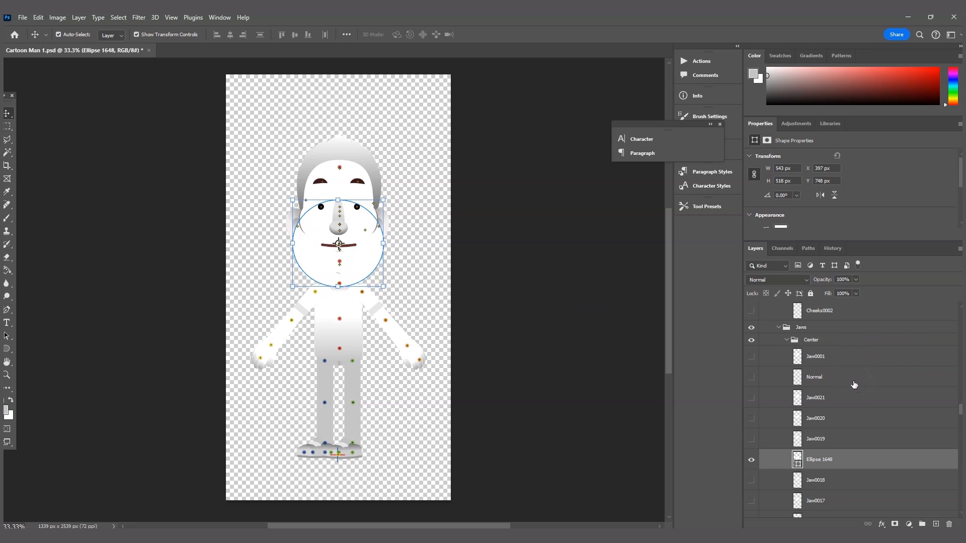
Step: Hide the ellipse layer, make Jaw0001 visible as the jaw again, and clear the layer selection
{"action": "scroll", "coordinate": [854, 384], "scroll_direction": "down", "scroll_amount": 5}
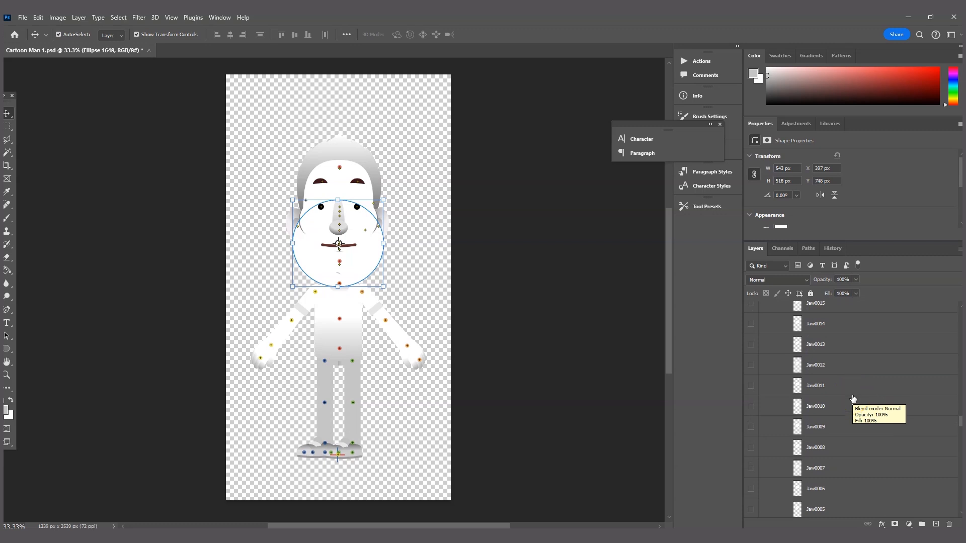
{"action": "scroll", "coordinate": [865, 391], "scroll_direction": "up", "scroll_amount": 2}
{"action": "scroll", "coordinate": [850, 385], "scroll_direction": "up", "scroll_amount": 2}
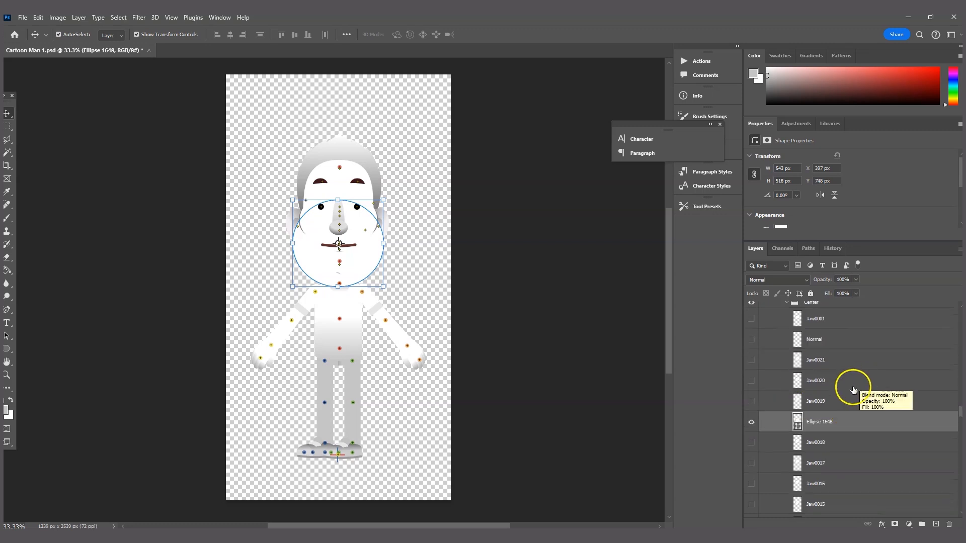
{"action": "left_click", "coordinate": [751, 425]}
{"action": "scroll", "coordinate": [825, 424], "scroll_direction": "up", "scroll_amount": 2}
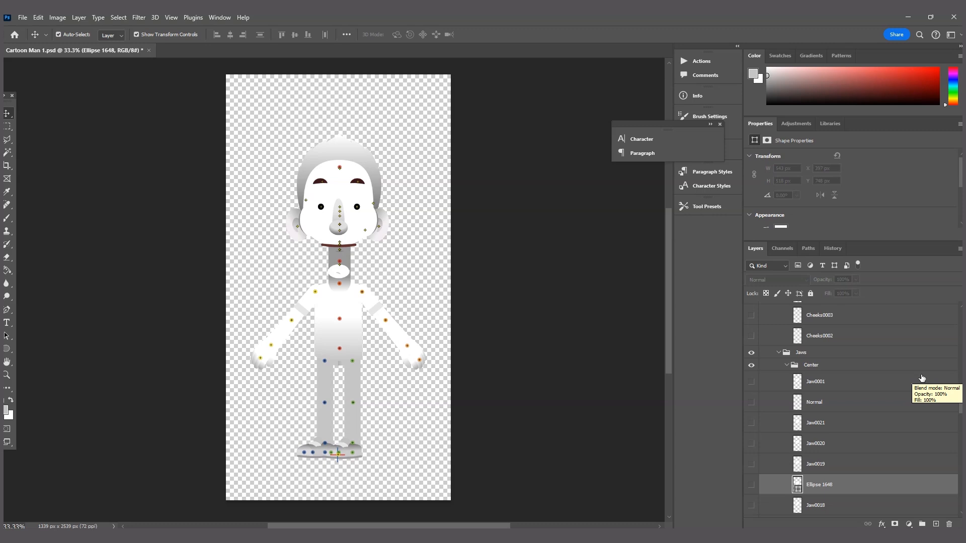
{"action": "left_click", "coordinate": [751, 384]}
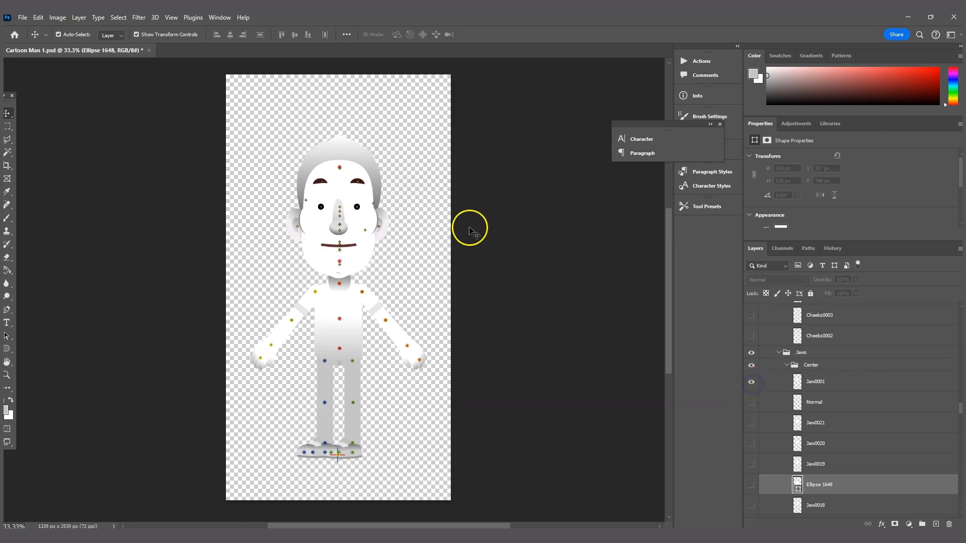
{"action": "left_click", "coordinate": [534, 185]}
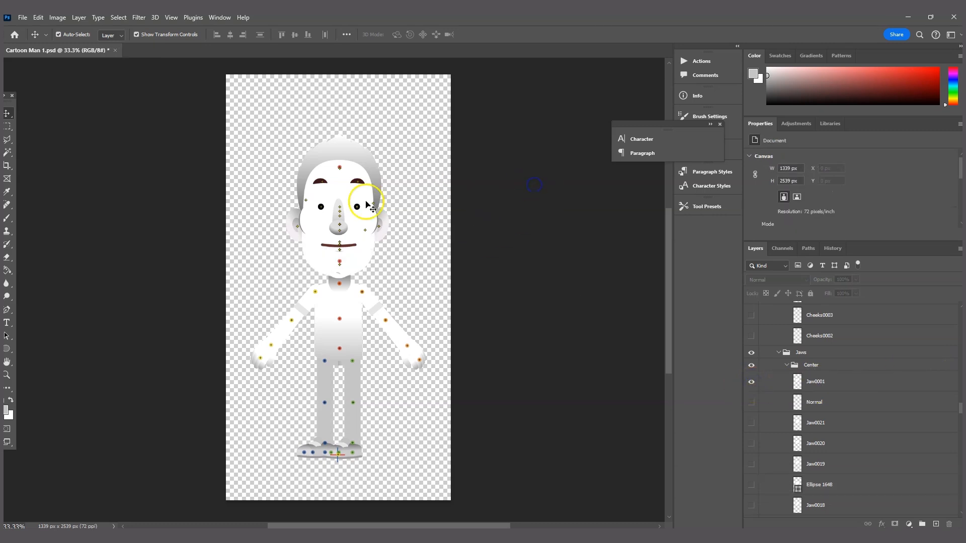
Step: Select the Chin0001 layer on the character and hide it
{"action": "left_click", "coordinate": [343, 276]}
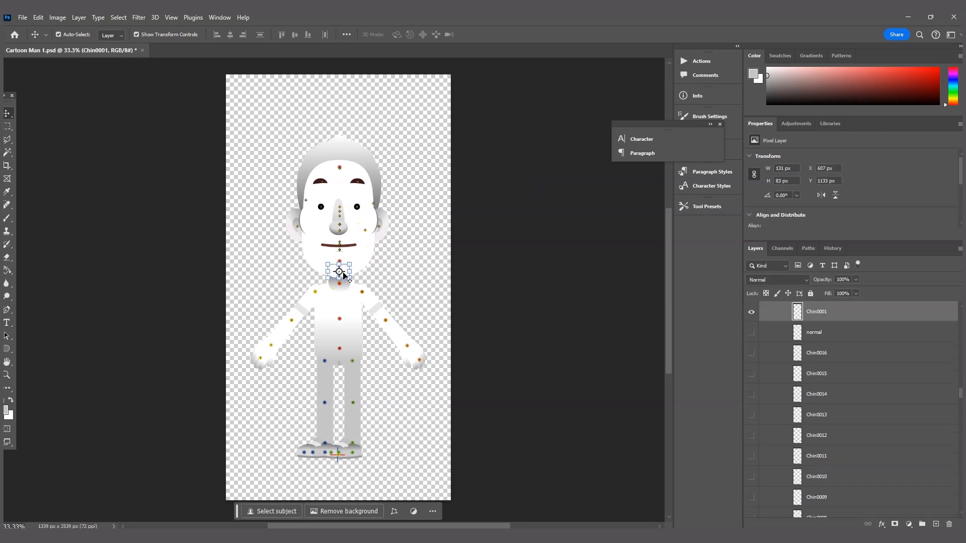
{"action": "scroll", "coordinate": [850, 332], "scroll_direction": "up", "scroll_amount": 2}
{"action": "left_click", "coordinate": [752, 363]}
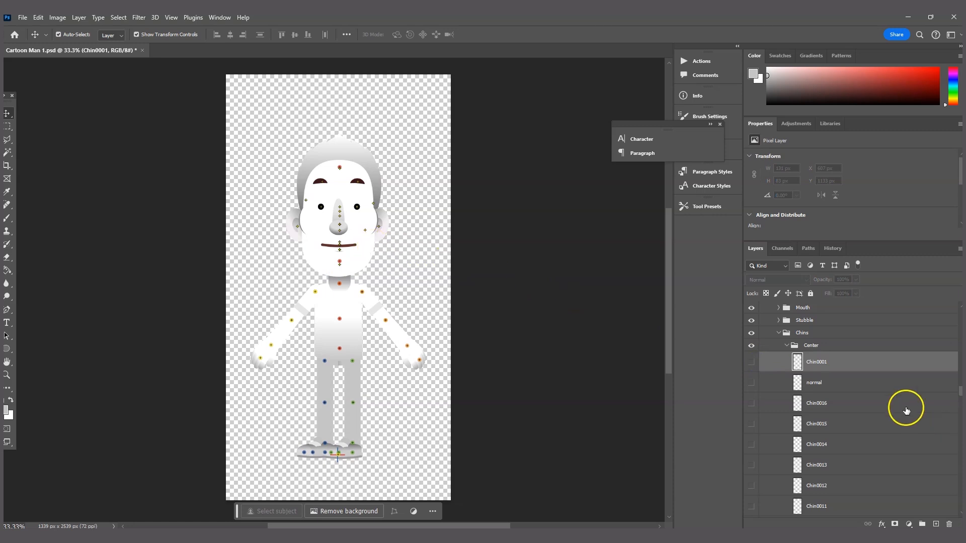
Step: Make layer 1 in the Stubble group visible, collapse the Center groups of Stubble and Chins, and clear the layer selection
{"action": "left_click", "coordinate": [778, 320]}
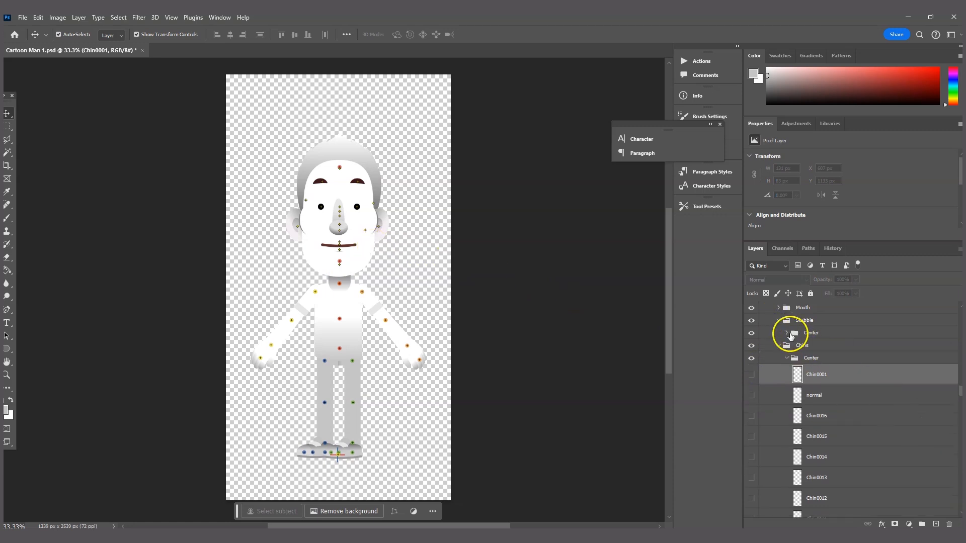
{"action": "left_click", "coordinate": [788, 334]}
{"action": "left_click", "coordinate": [752, 371]}
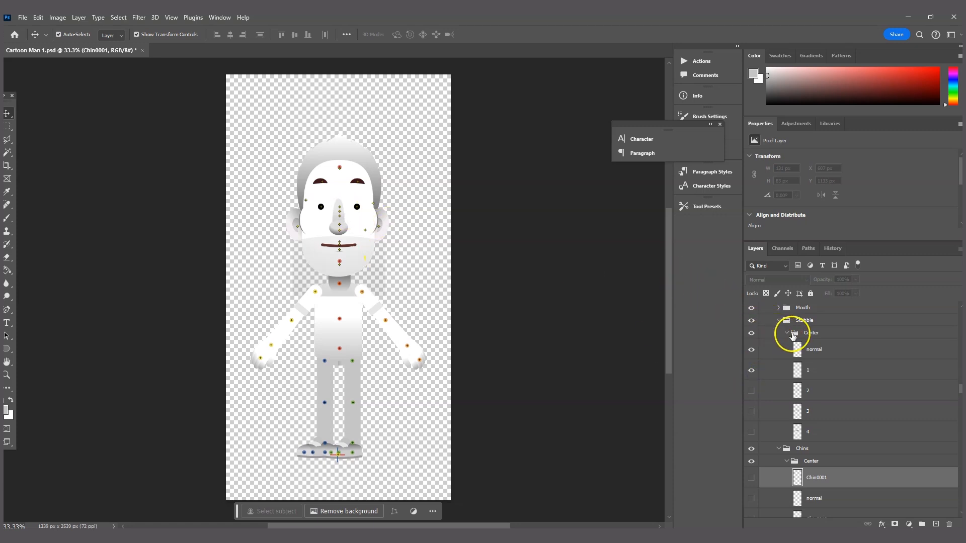
{"action": "left_click", "coordinate": [787, 333]}
{"action": "left_click", "coordinate": [787, 360]}
{"action": "left_click", "coordinate": [548, 220]}
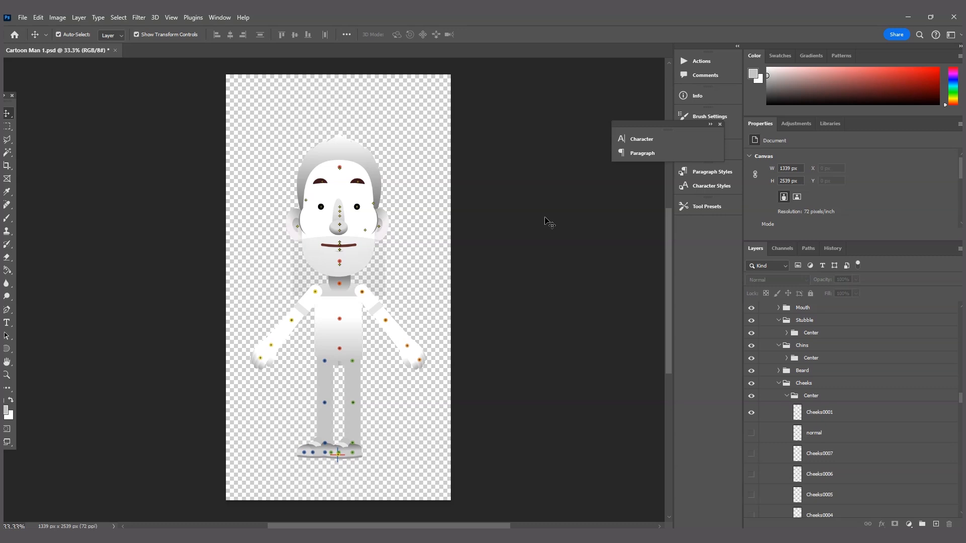
Step: Select the forehead's Normal layer and add a Color Overlay effect, keeping the Layer Style dialog clear of the character
{"action": "left_click", "coordinate": [358, 171]}
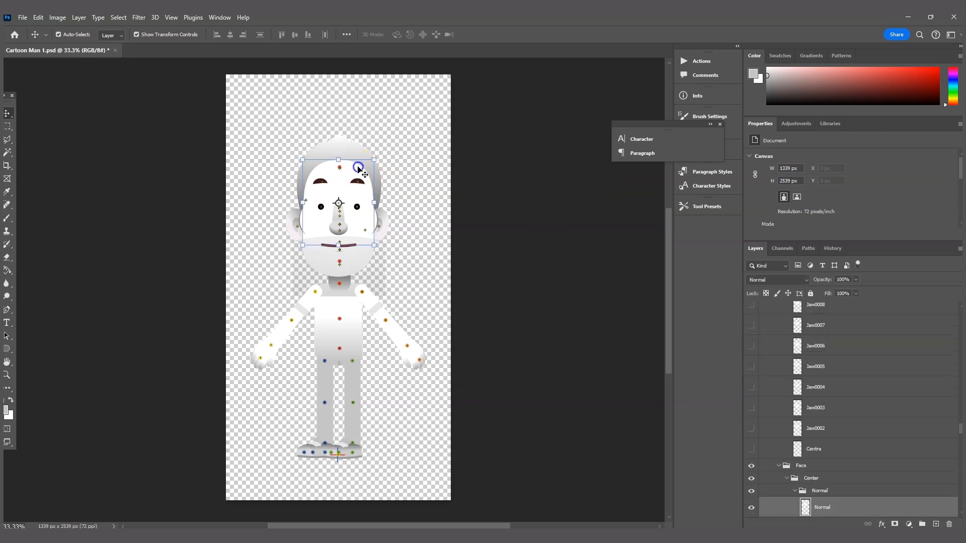
{"action": "scroll", "coordinate": [906, 453], "scroll_direction": "down", "scroll_amount": 1}
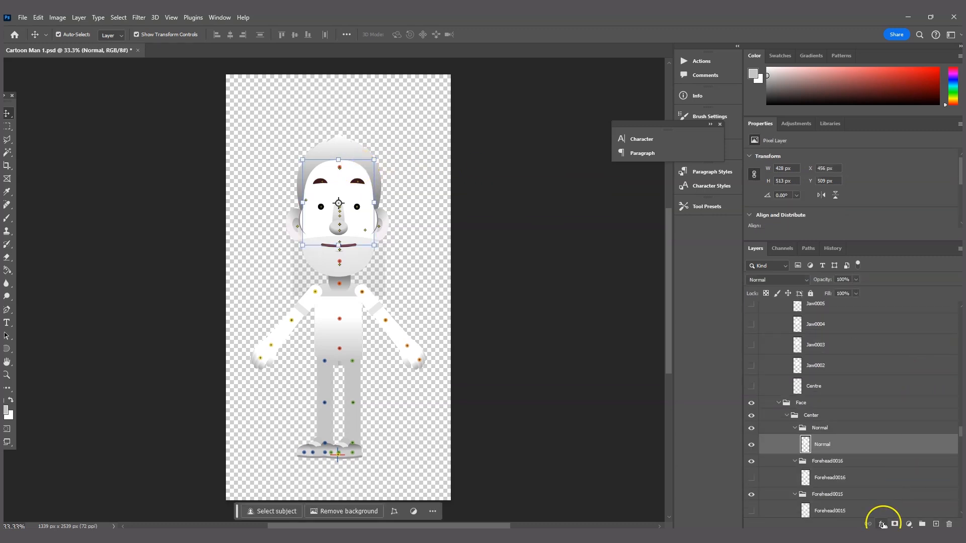
{"action": "left_click", "coordinate": [883, 524]}
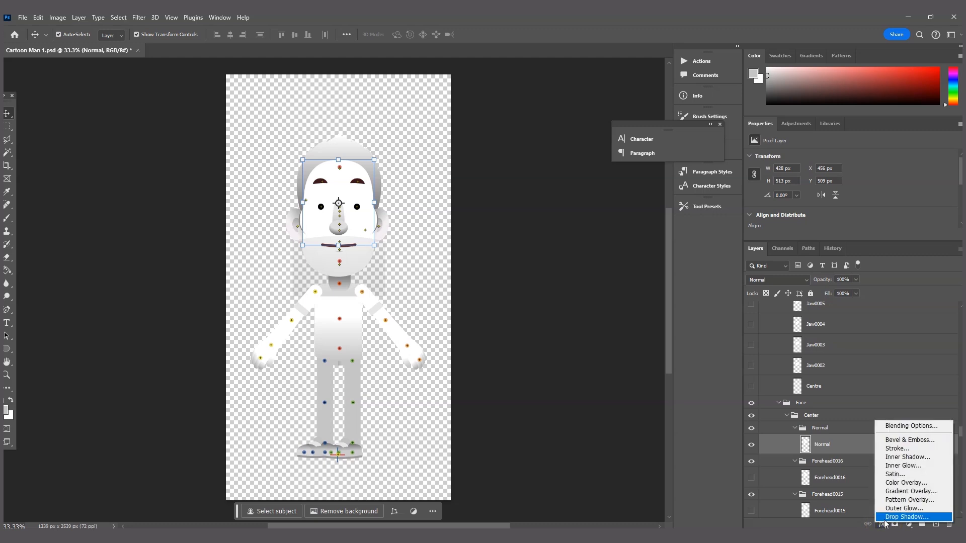
{"action": "left_click", "coordinate": [914, 483]}
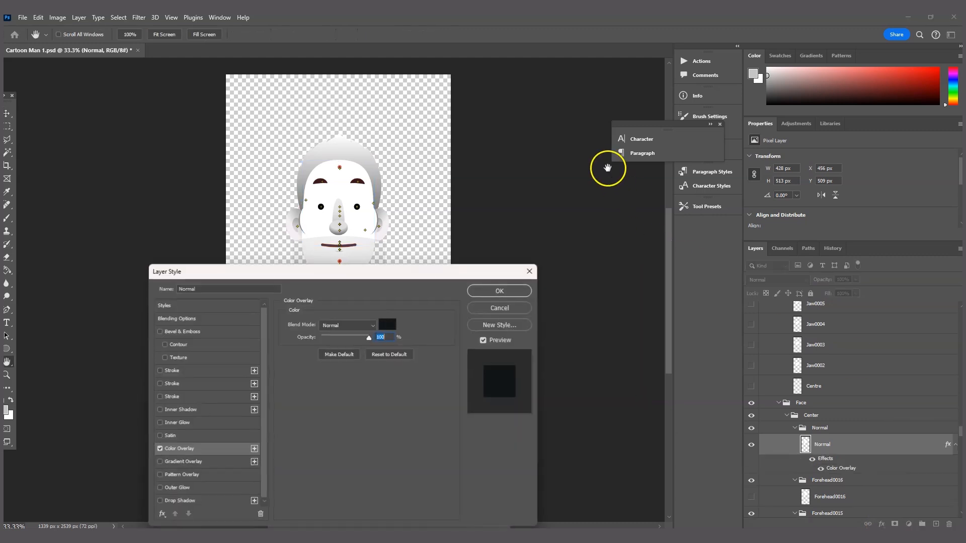
{"action": "left_click_drag", "start_coordinate": [386, 278], "coordinate": [708, 132]}
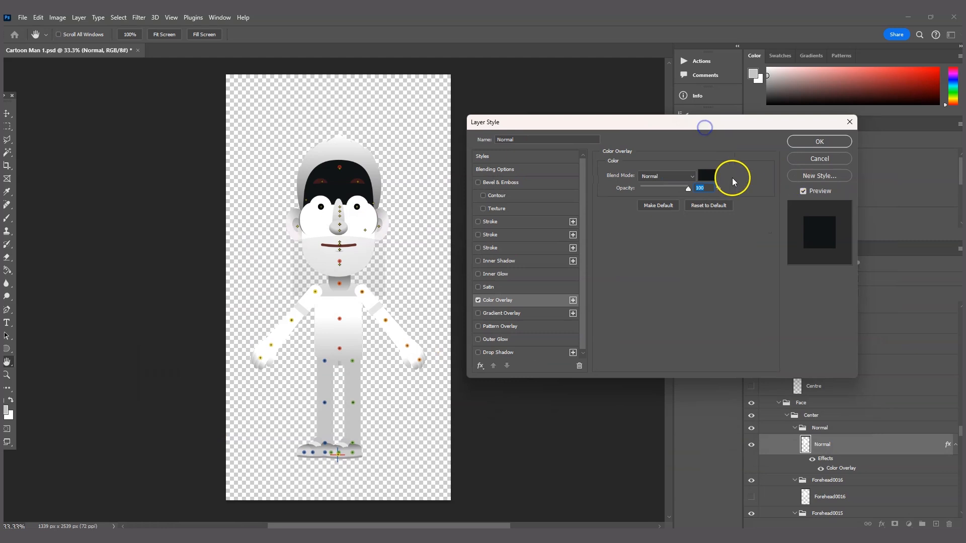
Step: Set the forehead's overlay colour to a light skin tone, ffdbcb
{"action": "left_click", "coordinate": [708, 176]}
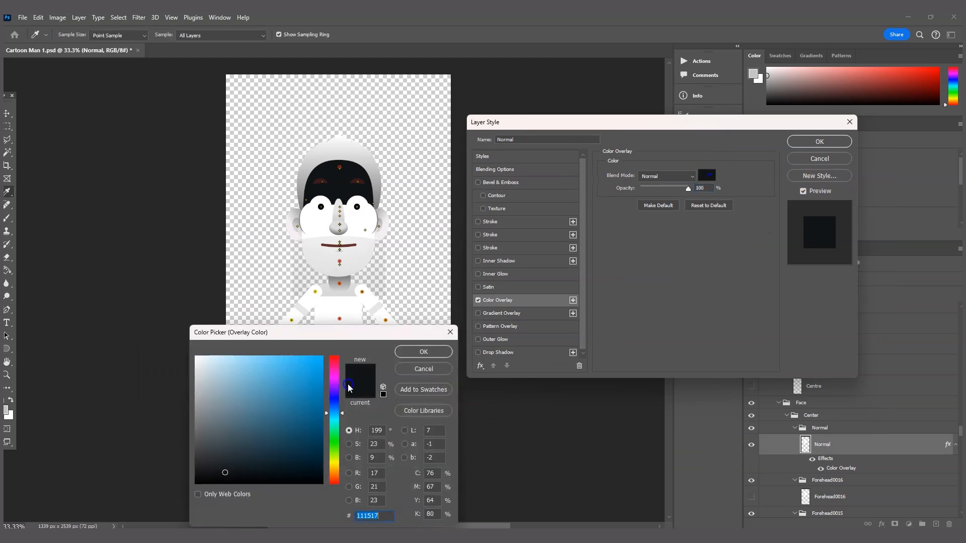
{"action": "left_click", "coordinate": [337, 468]}
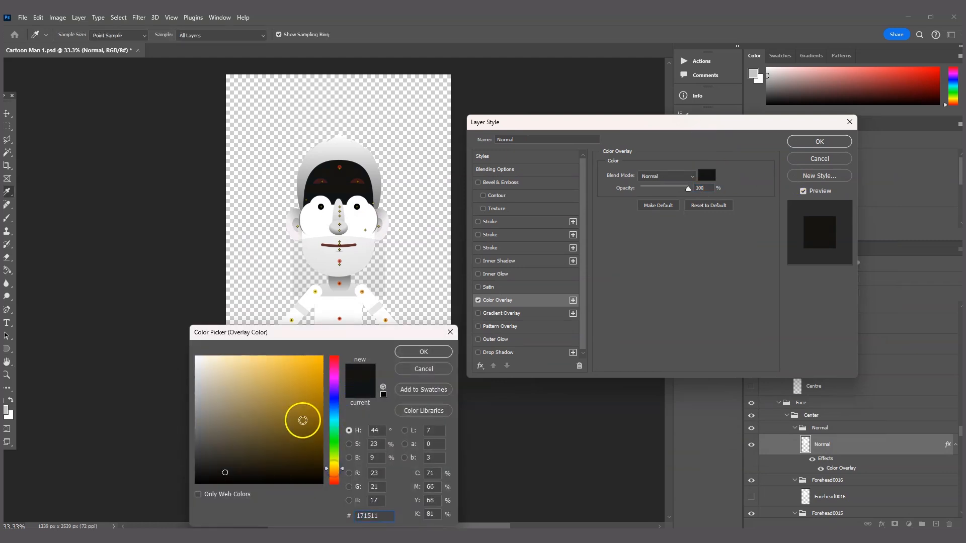
{"action": "left_click", "coordinate": [343, 474]}
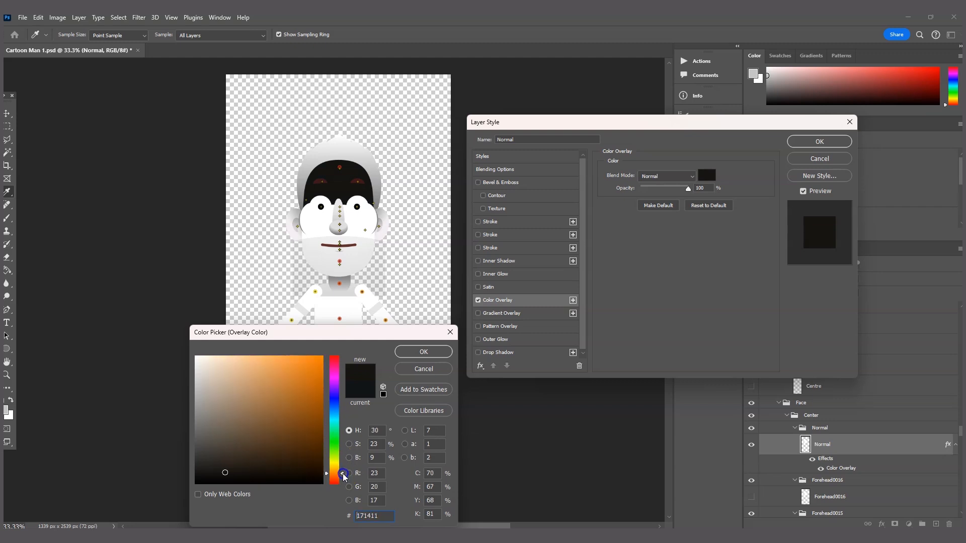
{"action": "left_click_drag", "start_coordinate": [343, 475], "coordinate": [343, 478]}
{"action": "left_click_drag", "start_coordinate": [240, 378], "coordinate": [225, 346]}
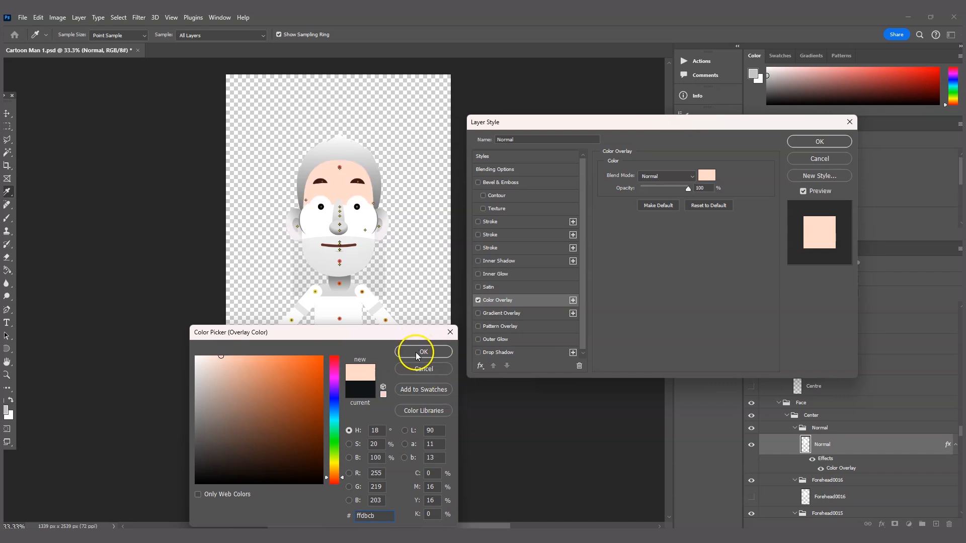
{"action": "left_click", "coordinate": [414, 350]}
Step: Apply the Color Overlay with the Multiply blend mode and copy the forehead Normal layer's style
{"action": "left_click", "coordinate": [689, 177]}
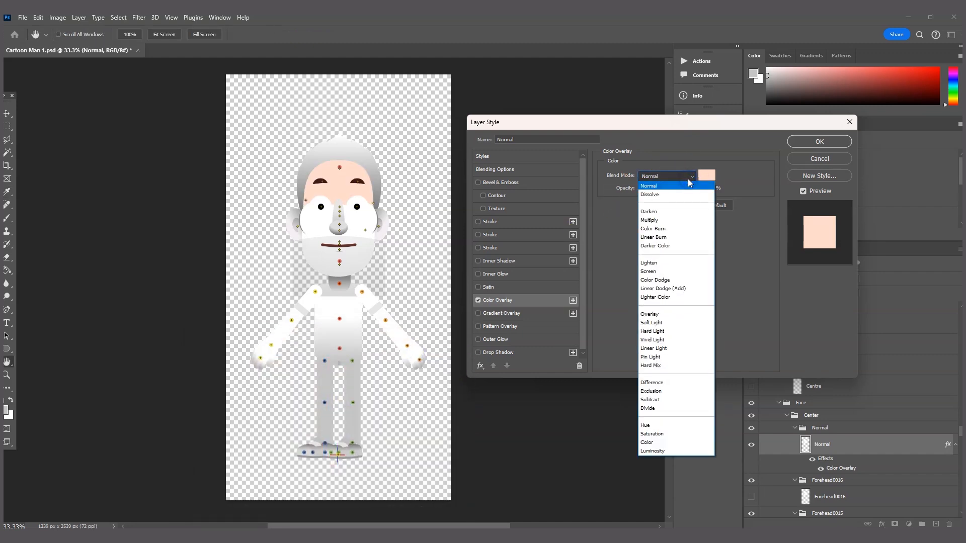
{"action": "left_click", "coordinate": [674, 221]}
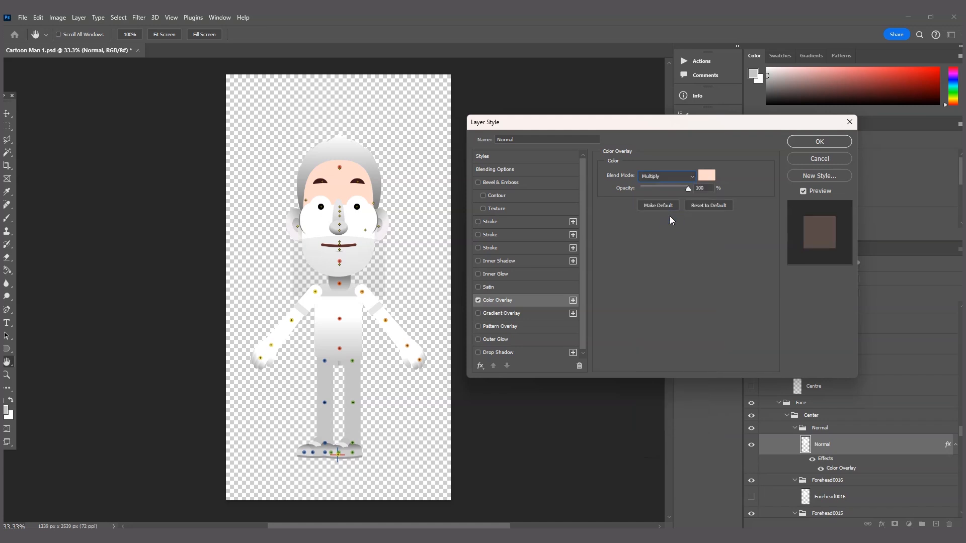
{"action": "left_click", "coordinate": [814, 142]}
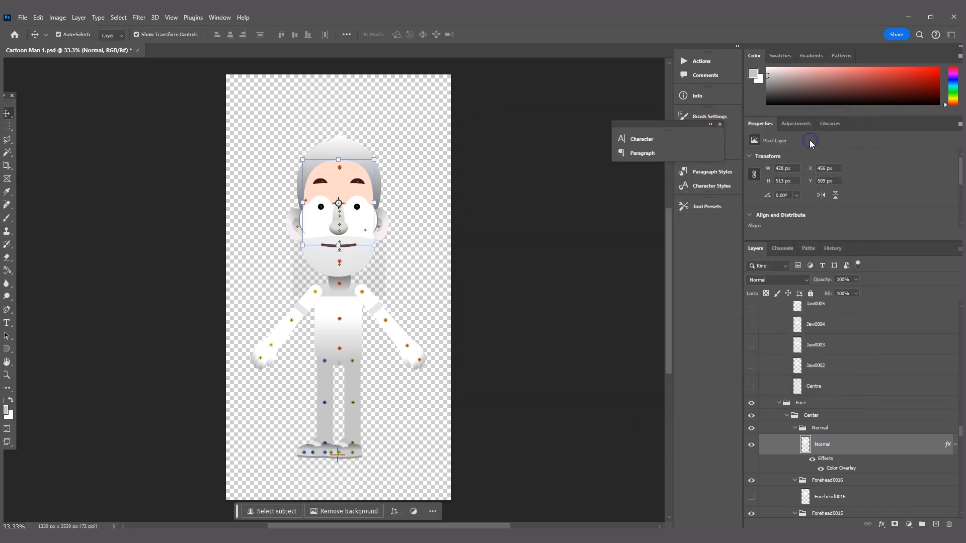
{"action": "right_click", "coordinate": [839, 450]}
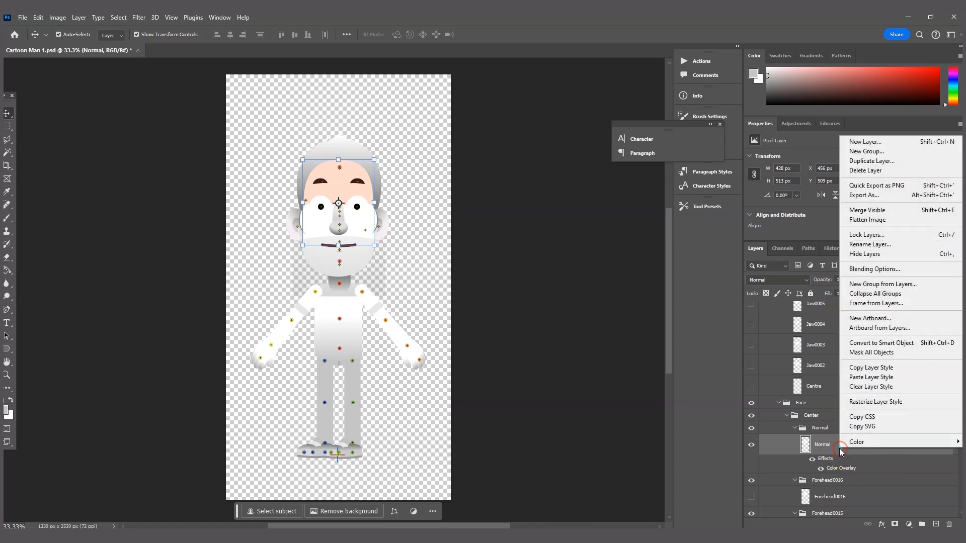
{"action": "left_click", "coordinate": [891, 369]}
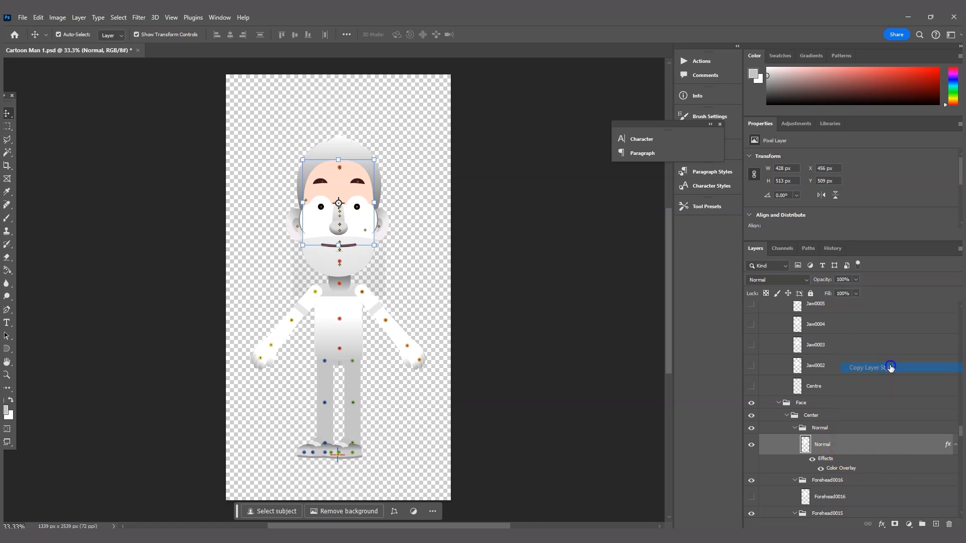
Step: Select both ear layers and the jaw together and paste the copied forehead layer style onto them
{"action": "left_click", "coordinate": [502, 245]}
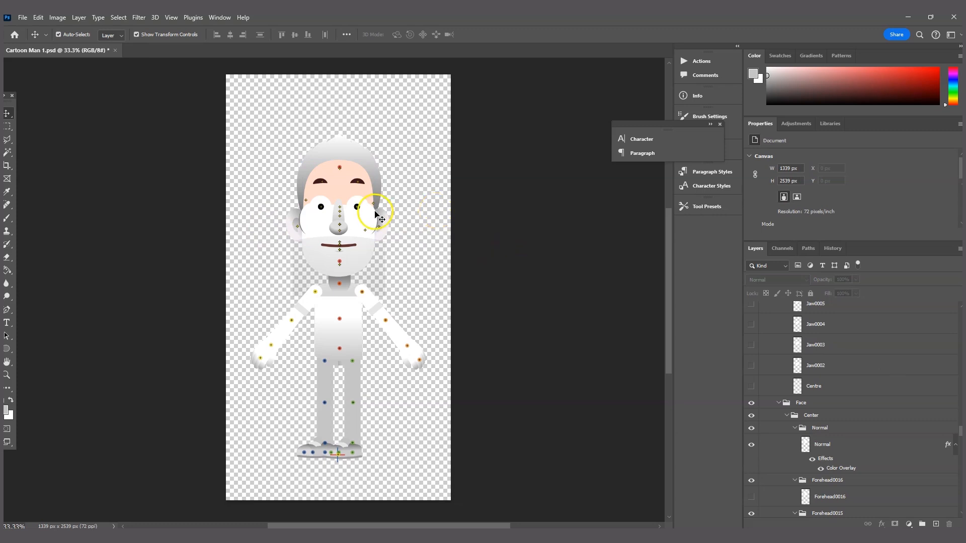
{"action": "left_click", "coordinate": [387, 226]}
{"action": "left_click", "coordinate": [287, 222]}
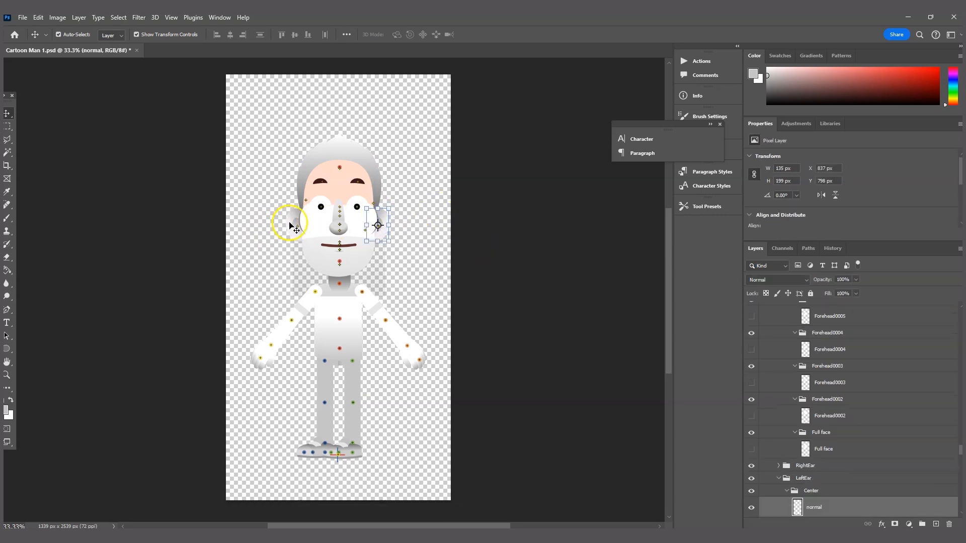
{"action": "left_click", "coordinate": [373, 239]}
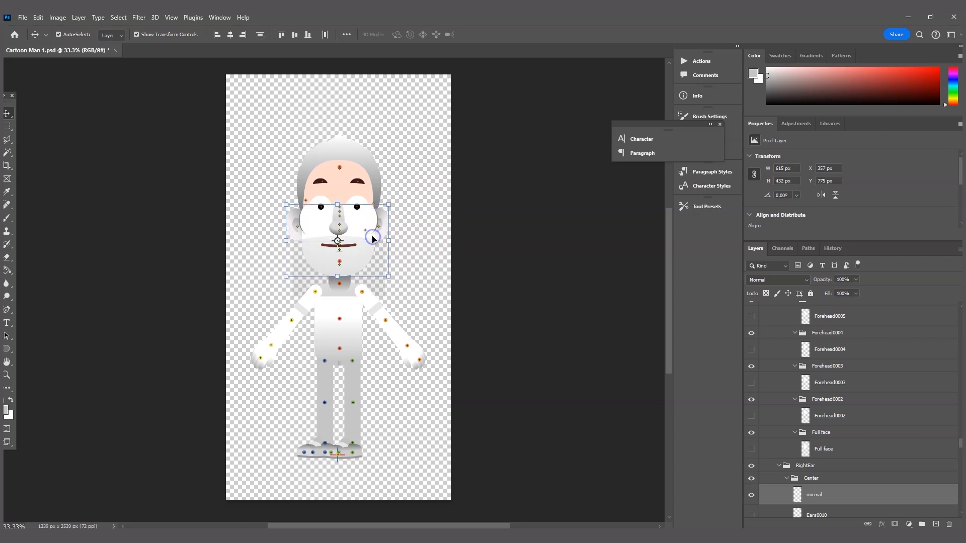
{"action": "right_click", "coordinate": [834, 495]}
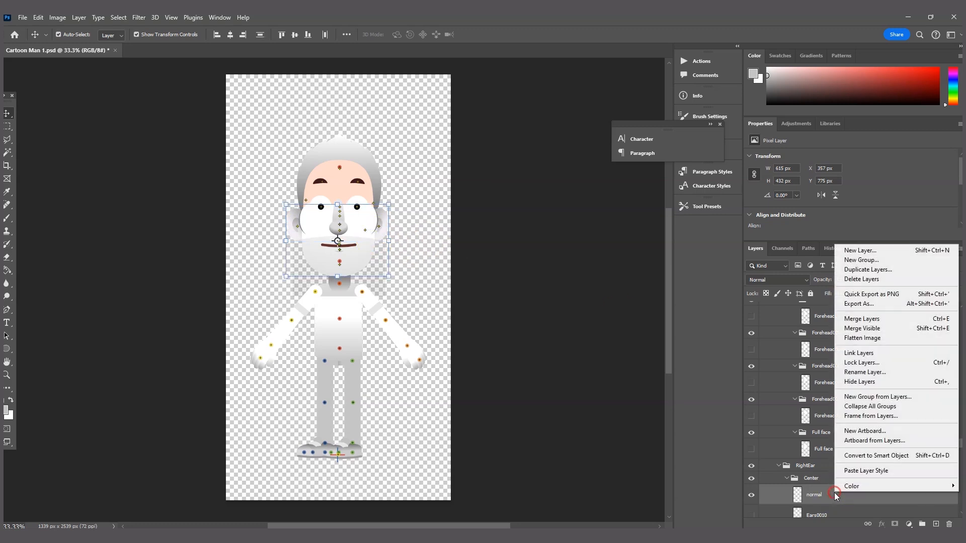
{"action": "left_click", "coordinate": [864, 471]}
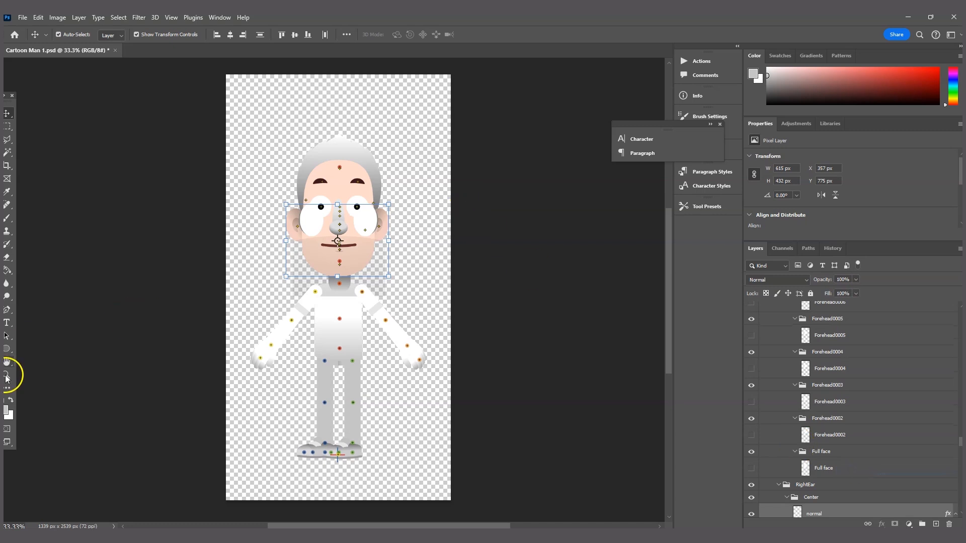
Step: Set the forehead Normal layer's Color Overlay to a paler skin tone, ffe8db
{"action": "left_click", "coordinate": [7, 375]}
{"action": "left_click", "coordinate": [339, 219]}
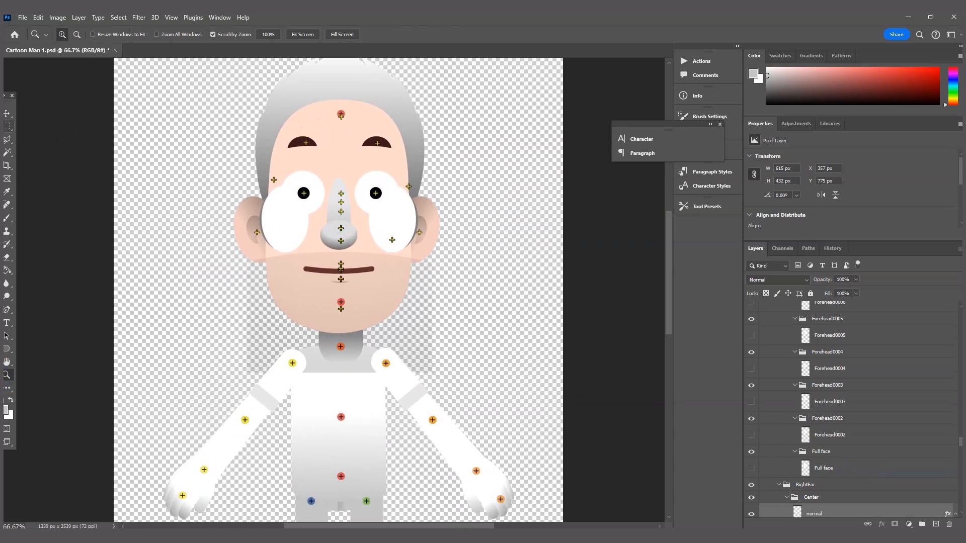
{"action": "left_click", "coordinate": [7, 121]}
{"action": "left_click", "coordinate": [268, 213]}
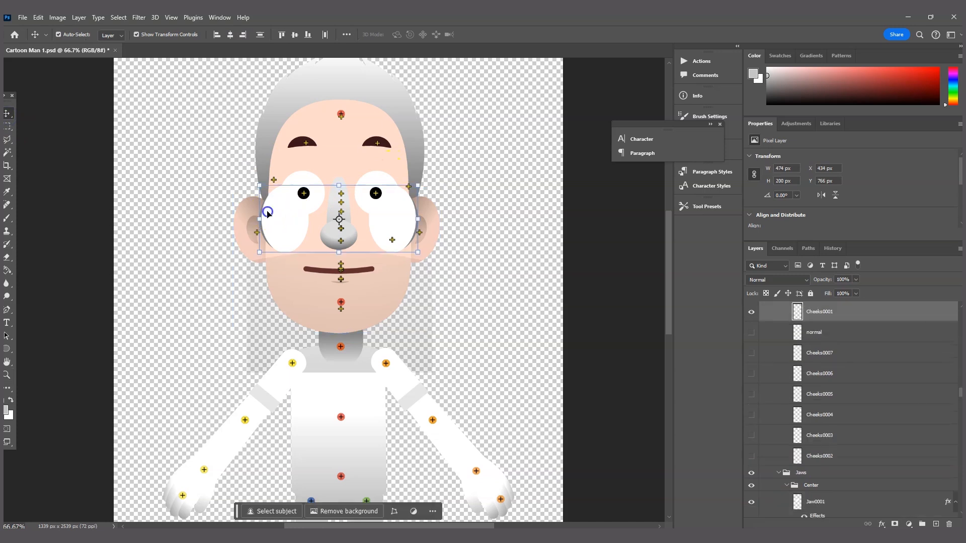
{"action": "left_click", "coordinate": [324, 120]}
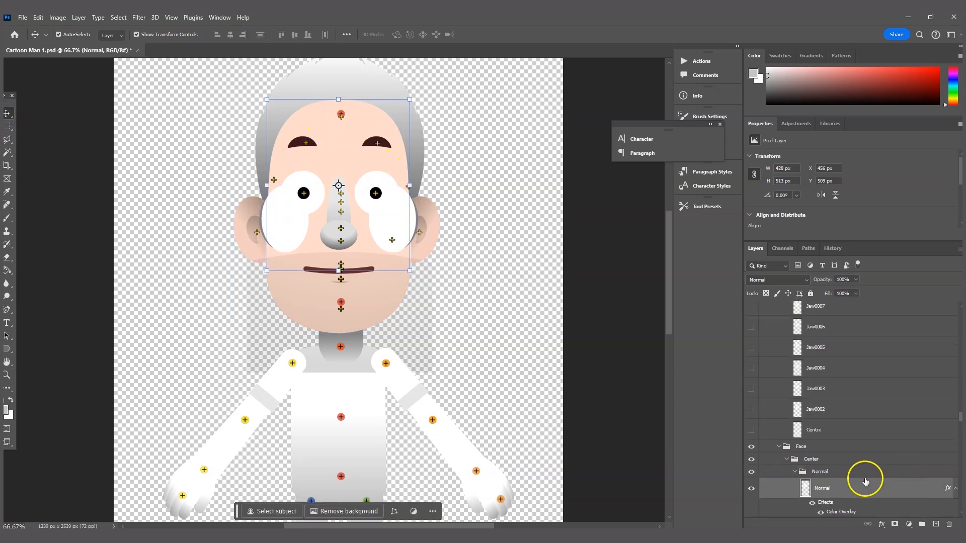
{"action": "double_click", "coordinate": [851, 512]}
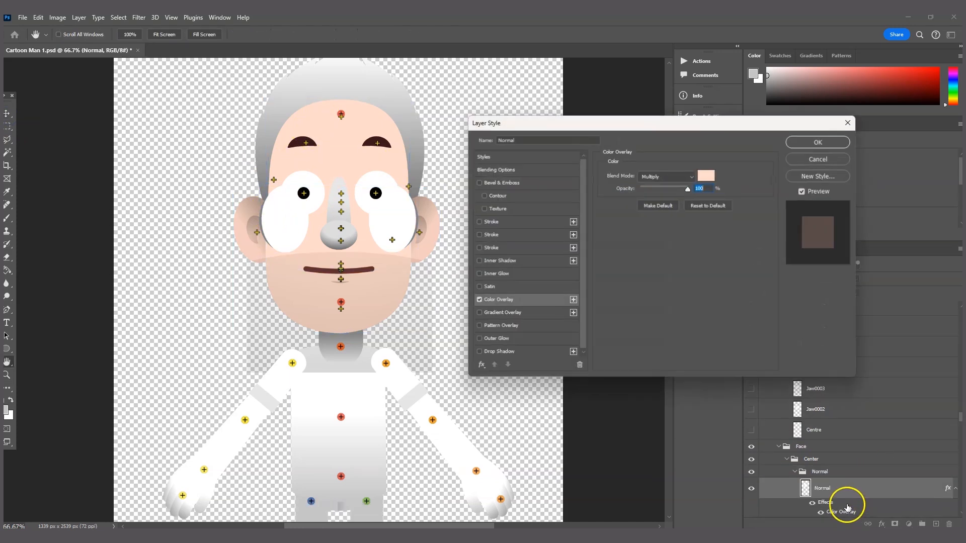
{"action": "left_click", "coordinate": [706, 175]}
{"action": "left_click", "coordinate": [207, 358]}
{"action": "left_click", "coordinate": [335, 472]}
{"action": "left_click_drag", "start_coordinate": [216, 358], "coordinate": [206, 358]}
{"action": "left_click", "coordinate": [337, 476]}
{"action": "left_click", "coordinate": [213, 357]}
{"action": "left_click", "coordinate": [426, 355]}
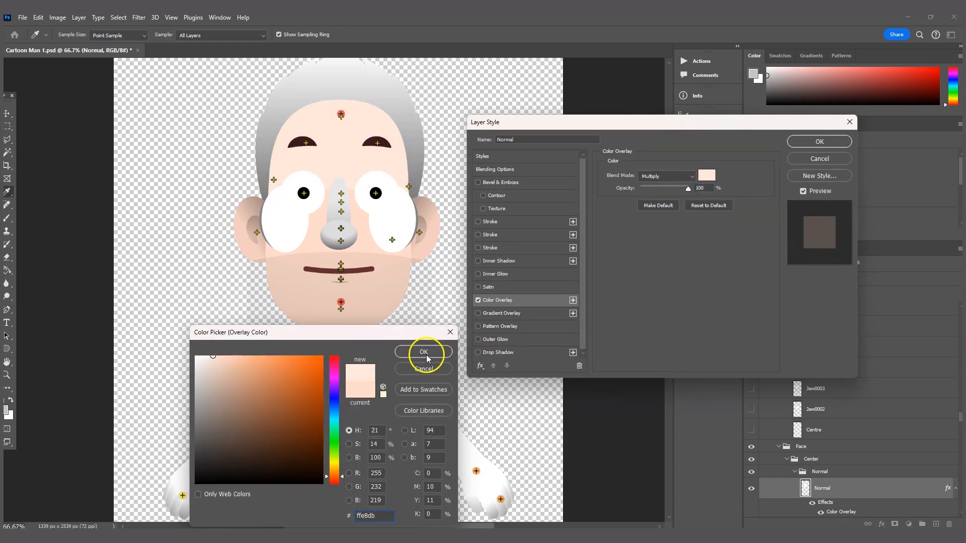
{"action": "left_click", "coordinate": [819, 142]}
Step: Copy the forehead's layer style, paste it onto the jaw layer, and clear the layer selection
{"action": "right_click", "coordinate": [848, 486]}
{"action": "left_click", "coordinate": [859, 408]}
{"action": "left_click", "coordinate": [322, 302]}
{"action": "right_click", "coordinate": [829, 312]}
{"action": "left_click", "coordinate": [873, 465]}
{"action": "left_click", "coordinate": [590, 216]}
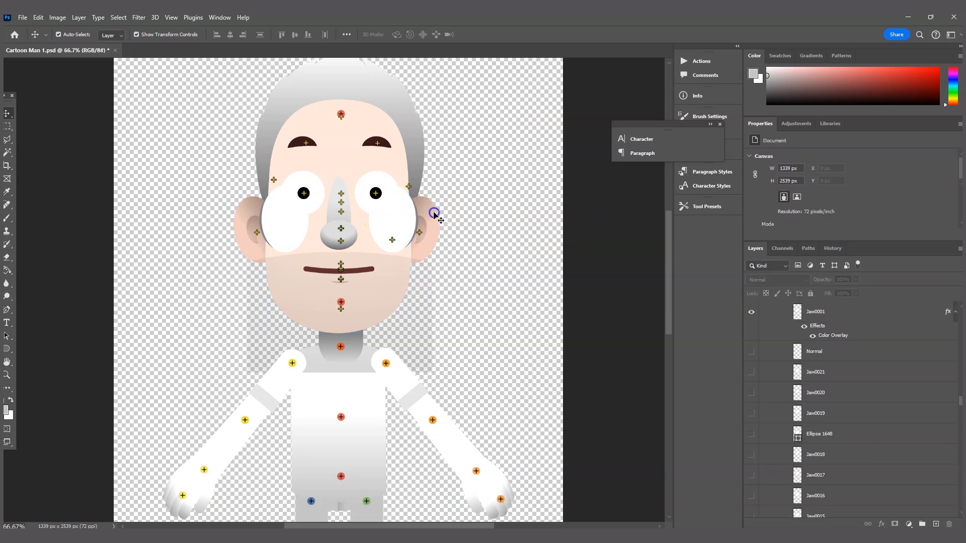
Step: Copy the left ear's layer style and paste it onto the nose bridge layer, Bridge0021
{"action": "left_click", "coordinate": [433, 213]}
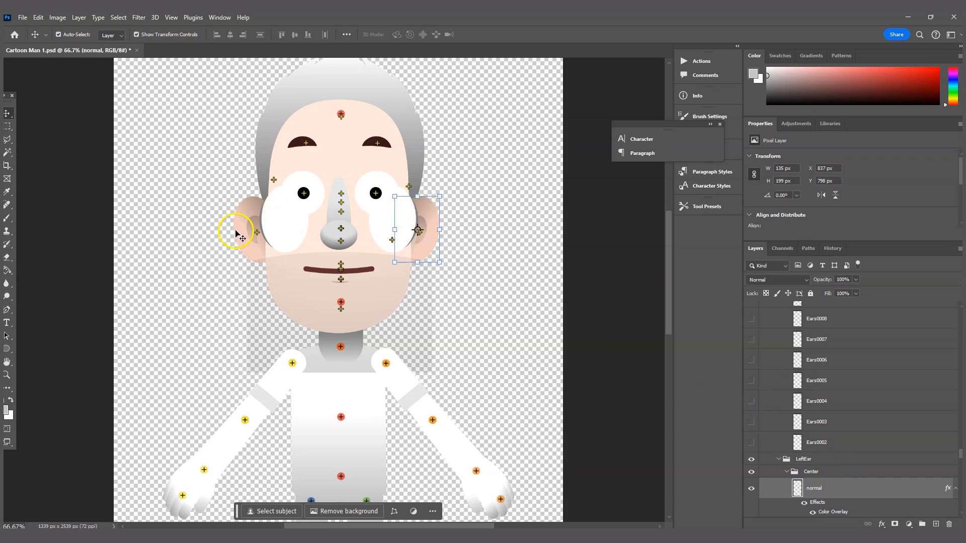
{"action": "right_click", "coordinate": [823, 489]}
{"action": "left_click", "coordinate": [855, 407]}
{"action": "left_click", "coordinate": [336, 198]}
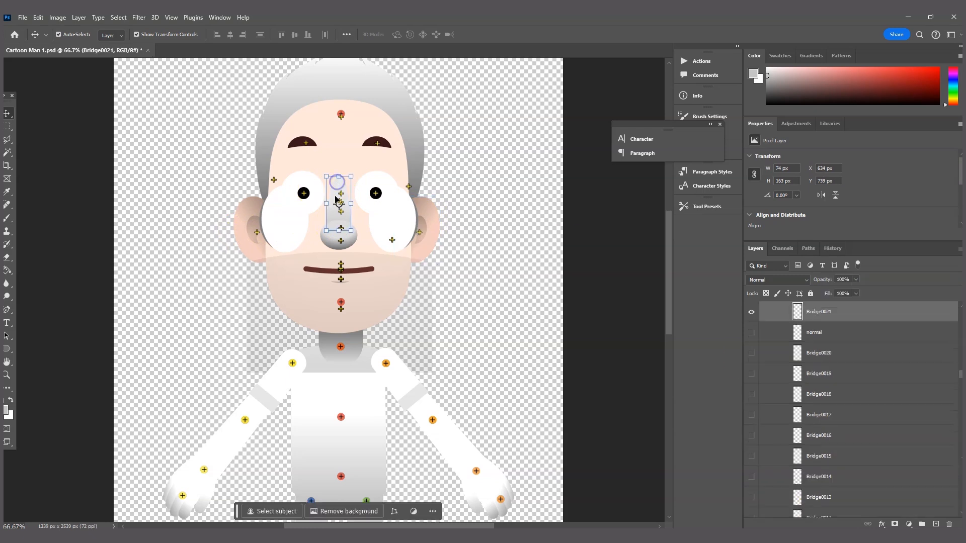
{"action": "right_click", "coordinate": [836, 310]}
{"action": "left_click", "coordinate": [867, 264]}
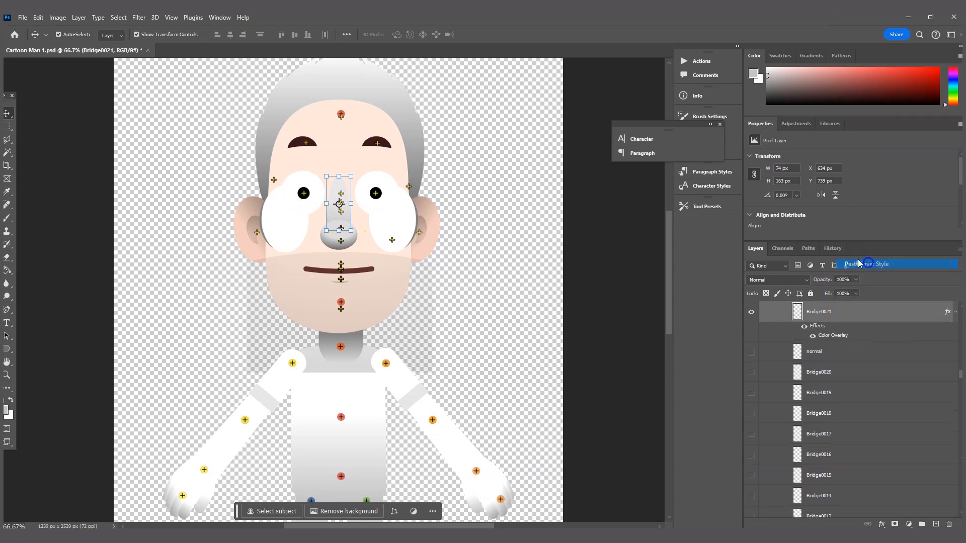
{"action": "left_click", "coordinate": [579, 202]}
Step: Paste the same layer style onto the nose tip's Normal layer and clear the layer selection
{"action": "left_click", "coordinate": [346, 227]}
{"action": "right_click", "coordinate": [828, 312]}
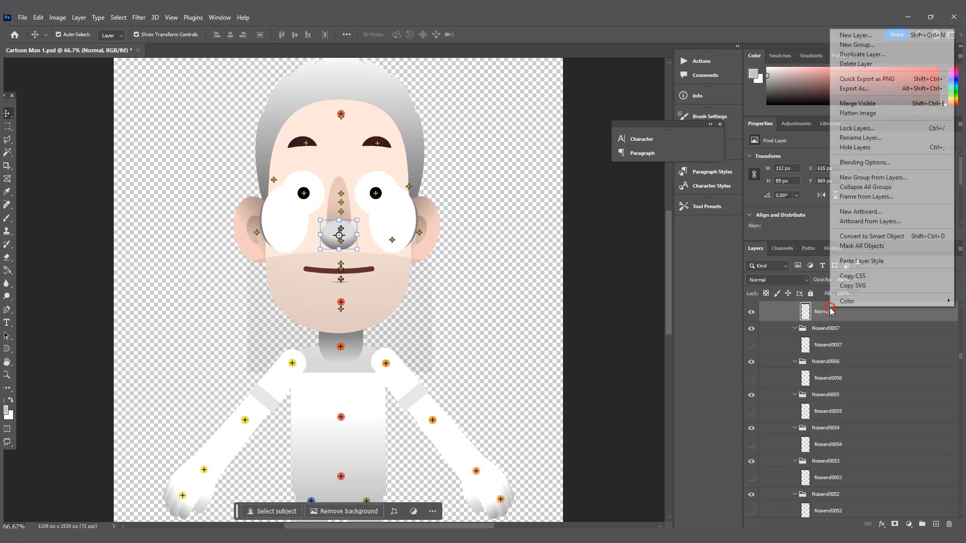
{"action": "left_click", "coordinate": [863, 261]}
{"action": "left_click", "coordinate": [610, 238]}
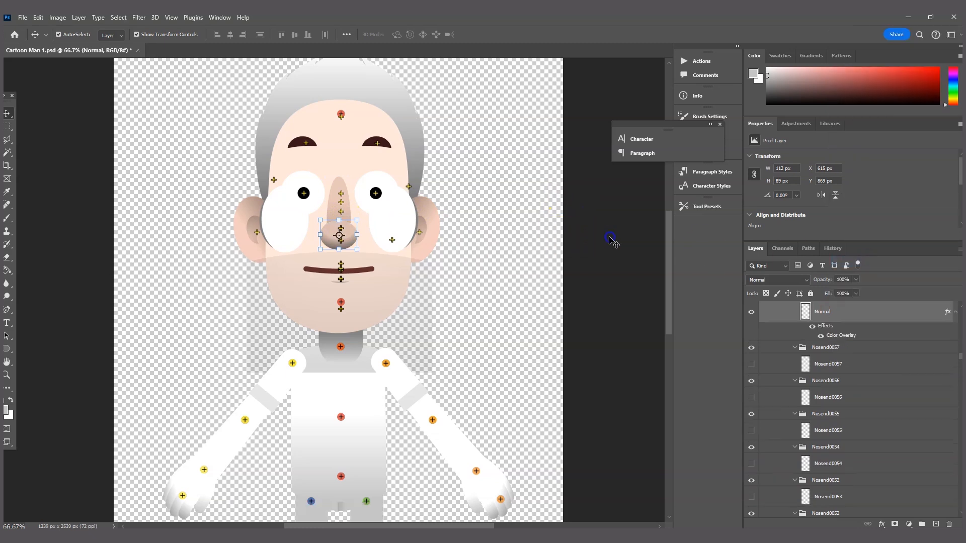
Step: Try the nose tip's Color Overlay in Normal blend mode, and replace it with a Gradient Overlay
{"action": "left_click", "coordinate": [352, 234]}
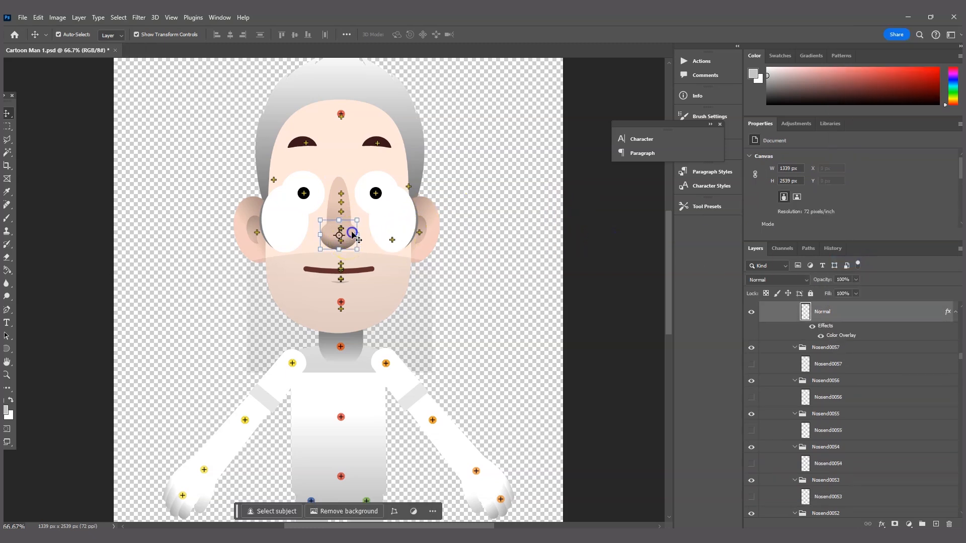
{"action": "double_click", "coordinate": [849, 337]}
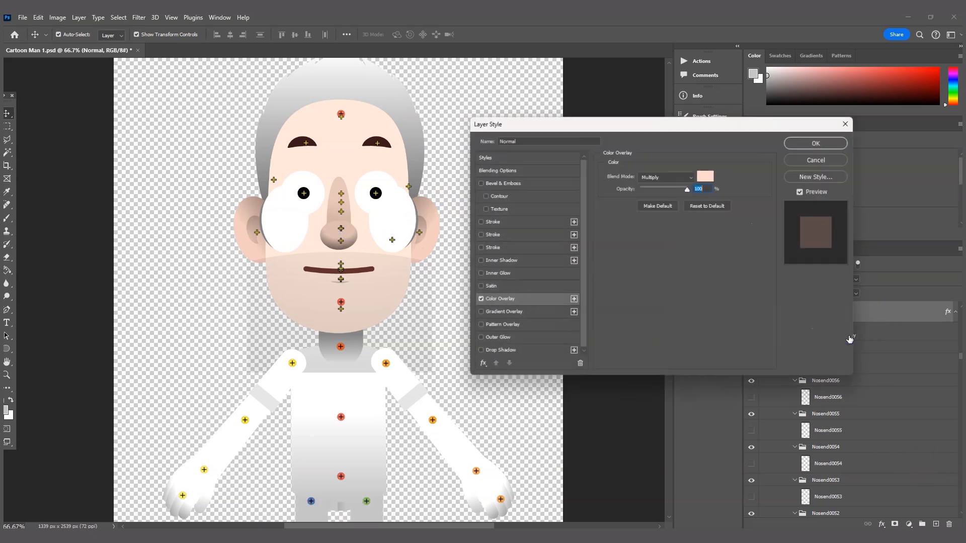
{"action": "left_click", "coordinate": [687, 177]}
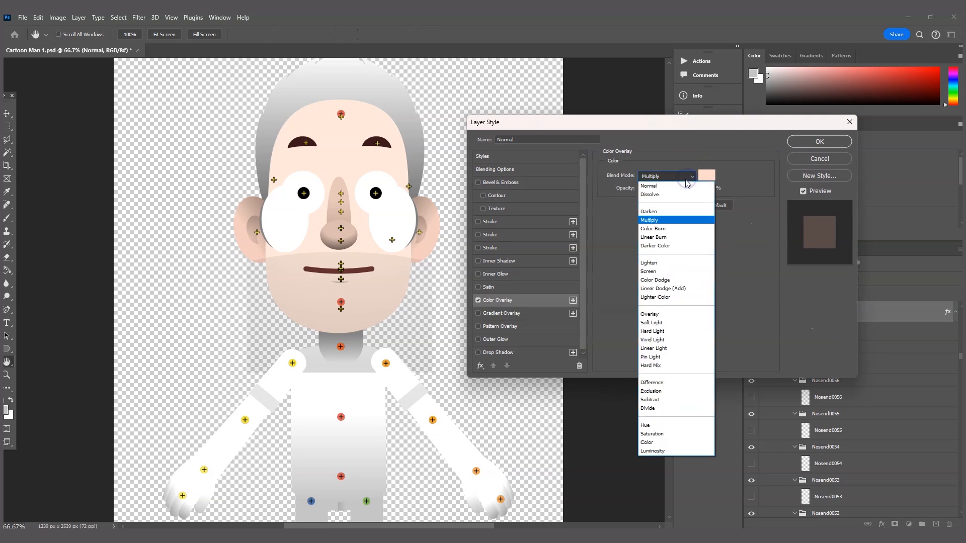
{"action": "left_click", "coordinate": [681, 185]}
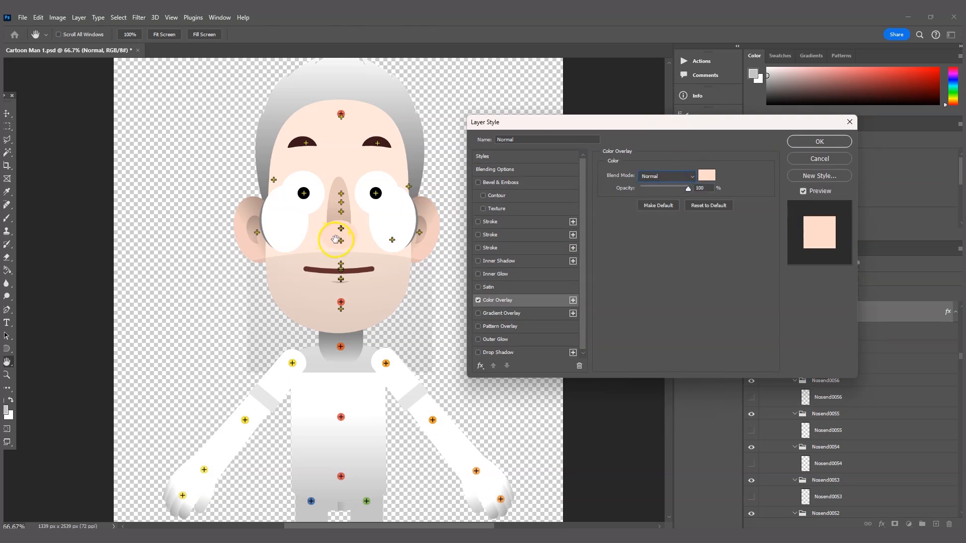
{"action": "left_click", "coordinate": [478, 301]}
{"action": "left_click", "coordinate": [478, 314]}
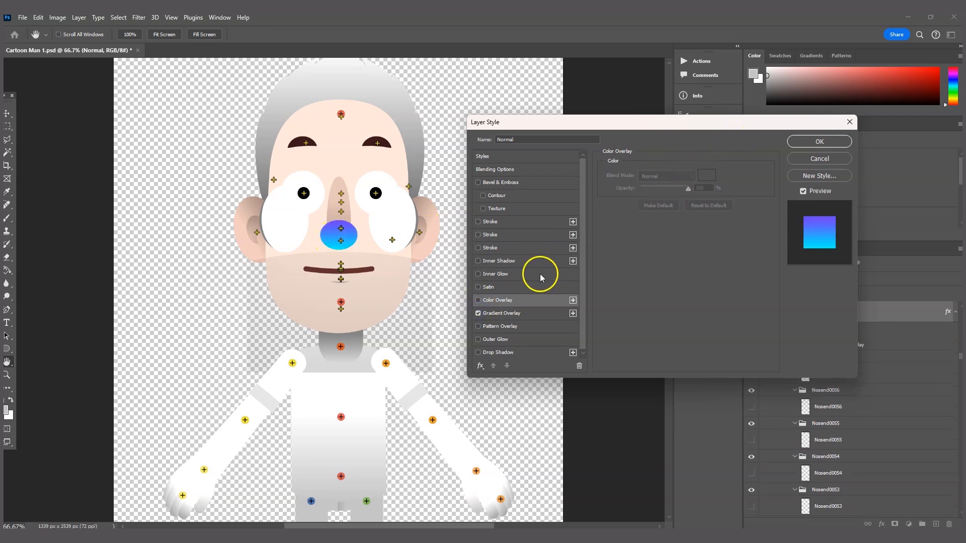
{"action": "left_click", "coordinate": [513, 314]}
Step: Recolour the nose tip's gradient from salmon pink to light pink, with the salmon stop at location 45
{"action": "left_click", "coordinate": [669, 198]}
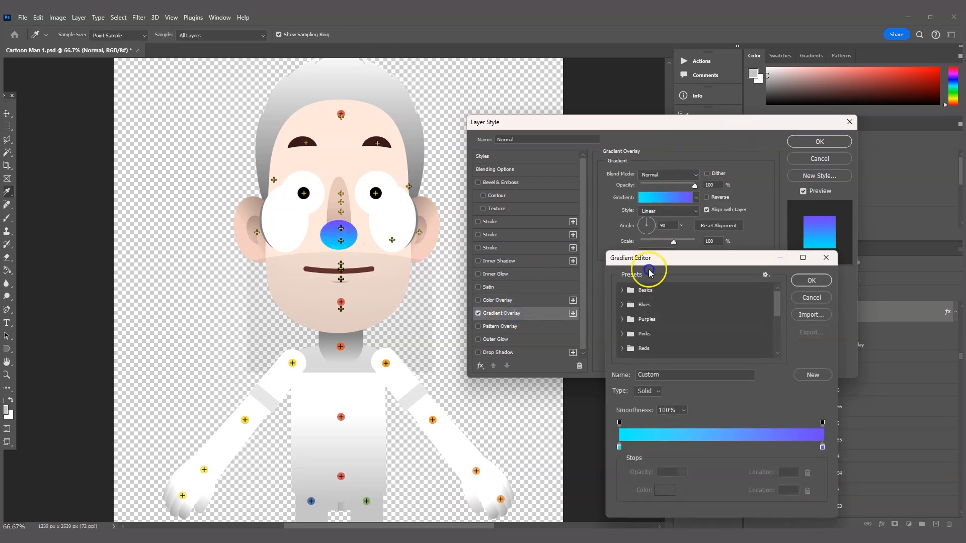
{"action": "double_click", "coordinate": [619, 447]}
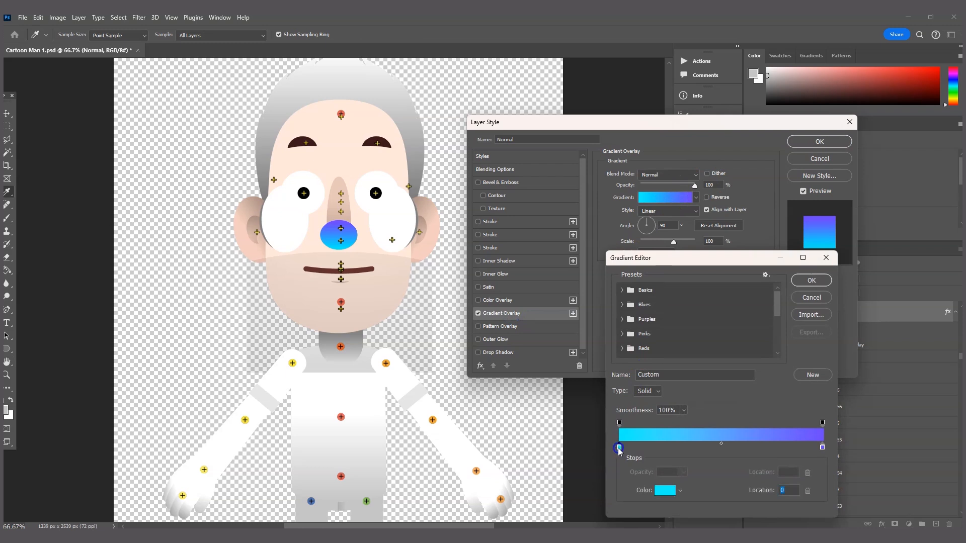
{"action": "left_click", "coordinate": [335, 477]}
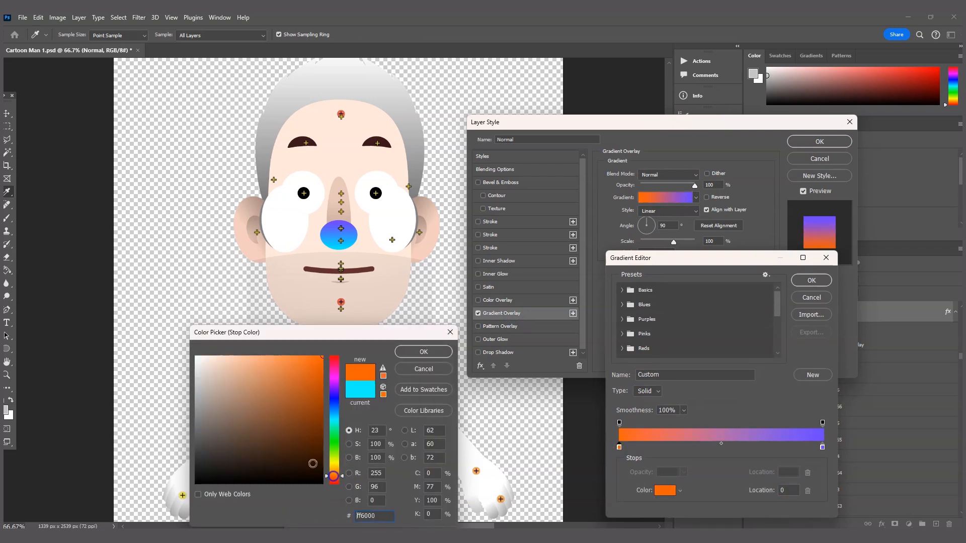
{"action": "left_click_drag", "start_coordinate": [266, 360], "coordinate": [263, 345]}
{"action": "left_click_drag", "start_coordinate": [343, 478], "coordinate": [341, 491]}
{"action": "left_click_drag", "start_coordinate": [227, 358], "coordinate": [259, 356]}
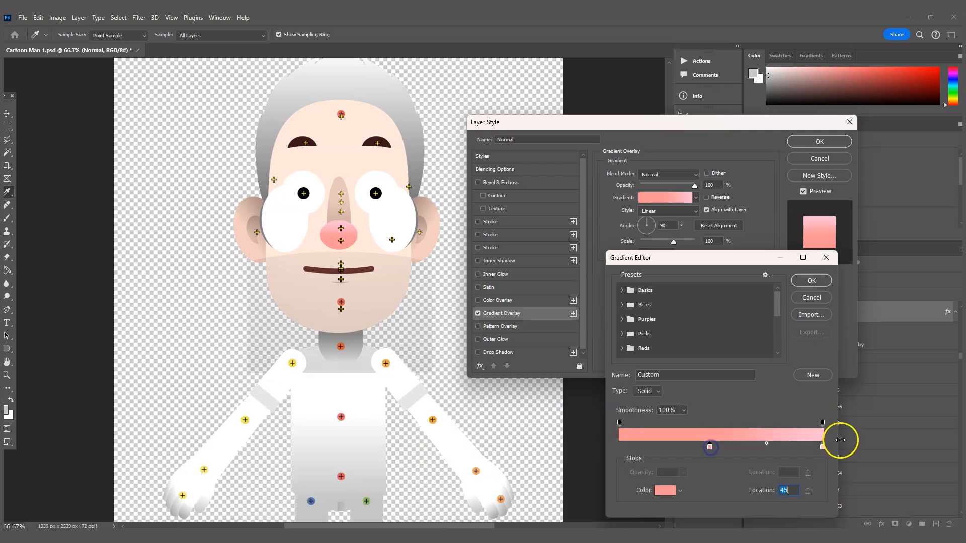
Step: Change the left ear's Color Overlay to a pinker tone and clear the layer selection
{"action": "left_click", "coordinate": [246, 394]}
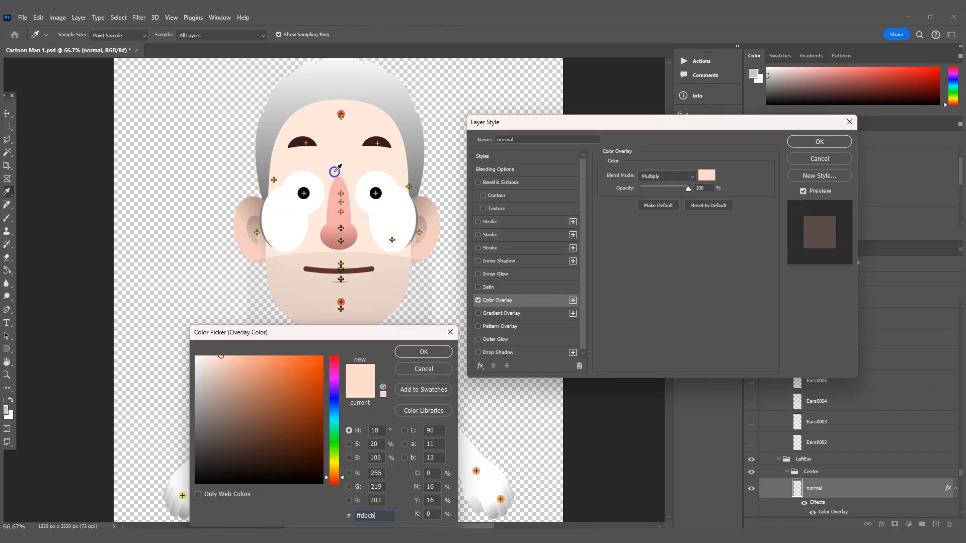
{"action": "left_click", "coordinate": [820, 143]}
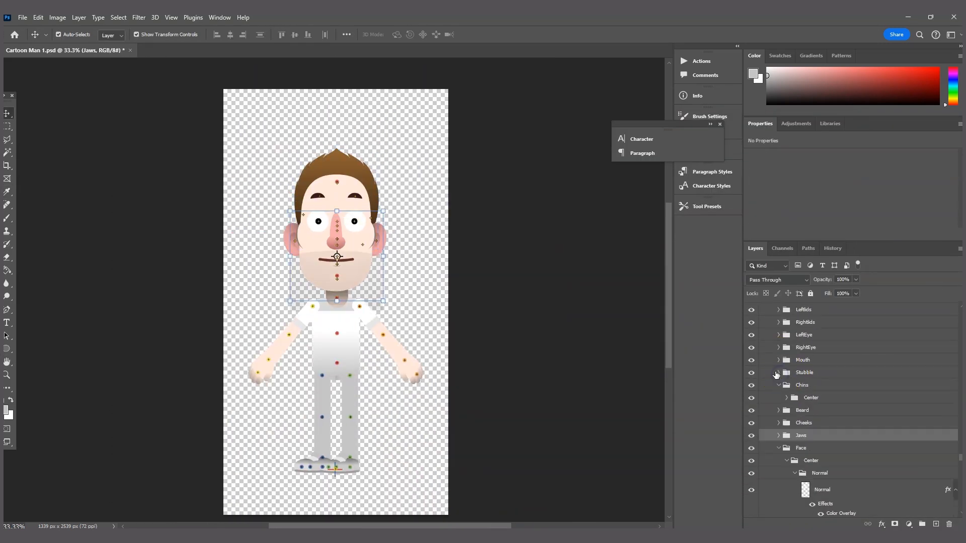
{"action": "left_click", "coordinate": [535, 194]}
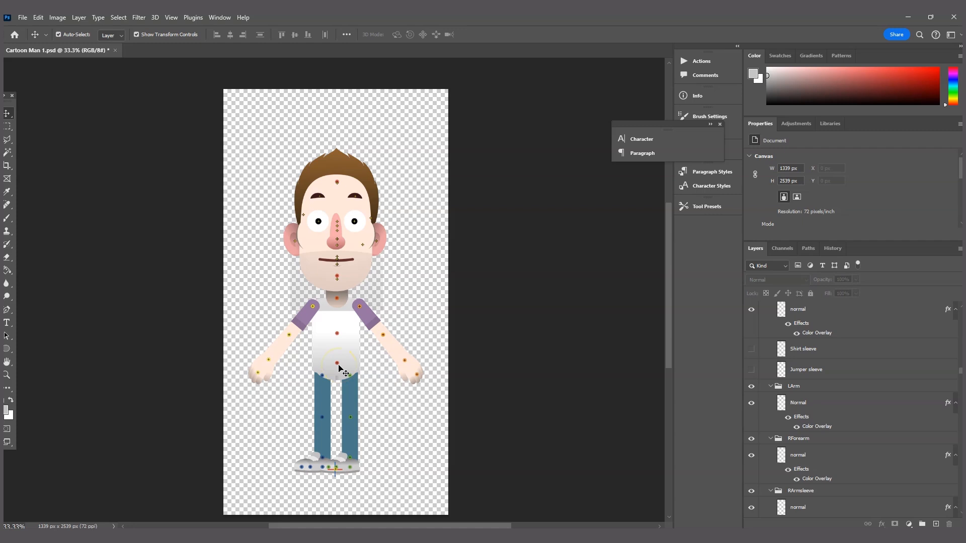
Step: Select the character's torso and open the contents of its Torso smart object for editing
{"action": "left_click", "coordinate": [356, 346]}
{"action": "scroll", "coordinate": [862, 452], "scroll_direction": "down", "scroll_amount": 2}
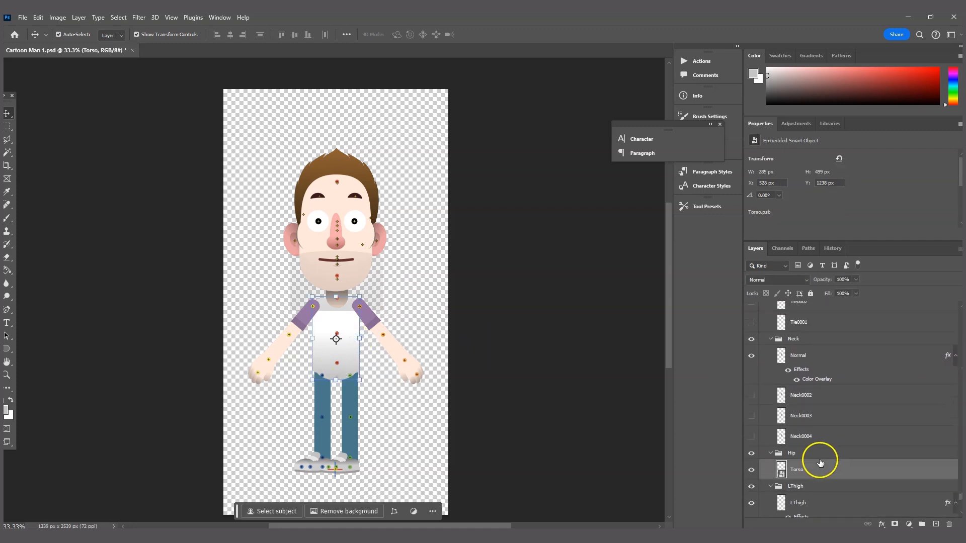
{"action": "double_click", "coordinate": [782, 469]}
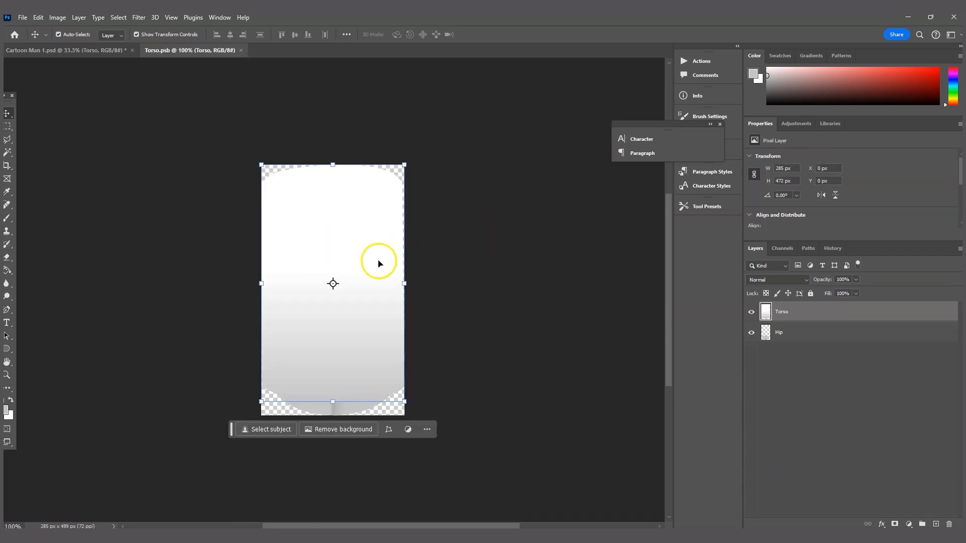
Step: Return to Cartoon Man 1.psd and copy the layer style of the blue LThigh layer
{"action": "left_click", "coordinate": [57, 52]}
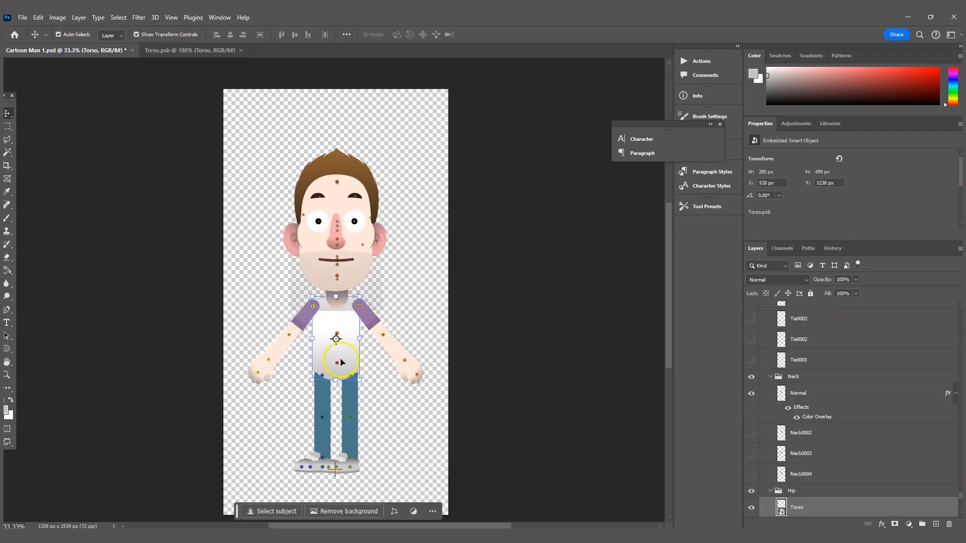
{"action": "left_click", "coordinate": [571, 295]}
{"action": "left_click", "coordinate": [166, 50]}
{"action": "left_click", "coordinate": [76, 53]}
{"action": "left_click", "coordinate": [355, 395]}
{"action": "right_click", "coordinate": [808, 487]}
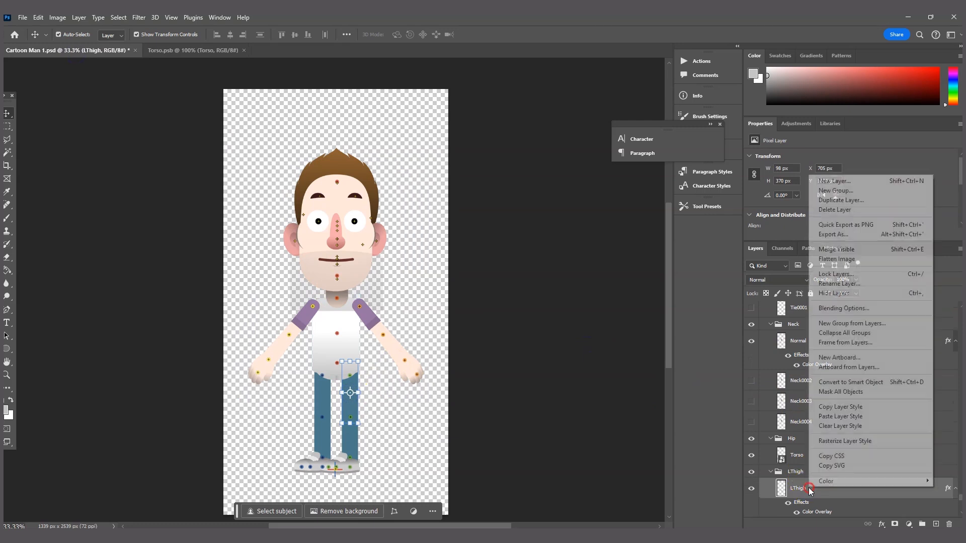
{"action": "left_click", "coordinate": [854, 407]}
Step: Switch to Torso.psb and paste the copied blue layer style onto the Hip layer
{"action": "left_click", "coordinate": [193, 50]}
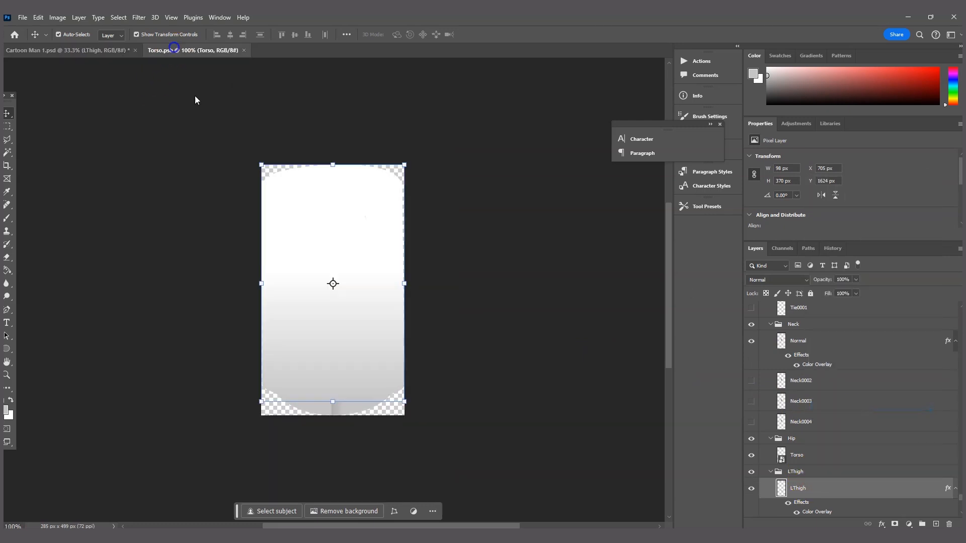
{"action": "left_click", "coordinate": [364, 396]}
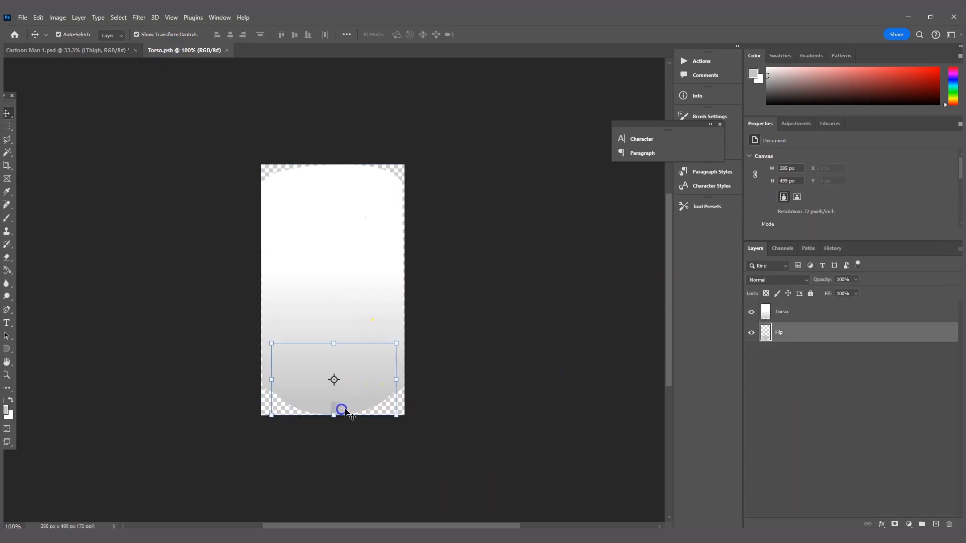
{"action": "right_click", "coordinate": [822, 330]}
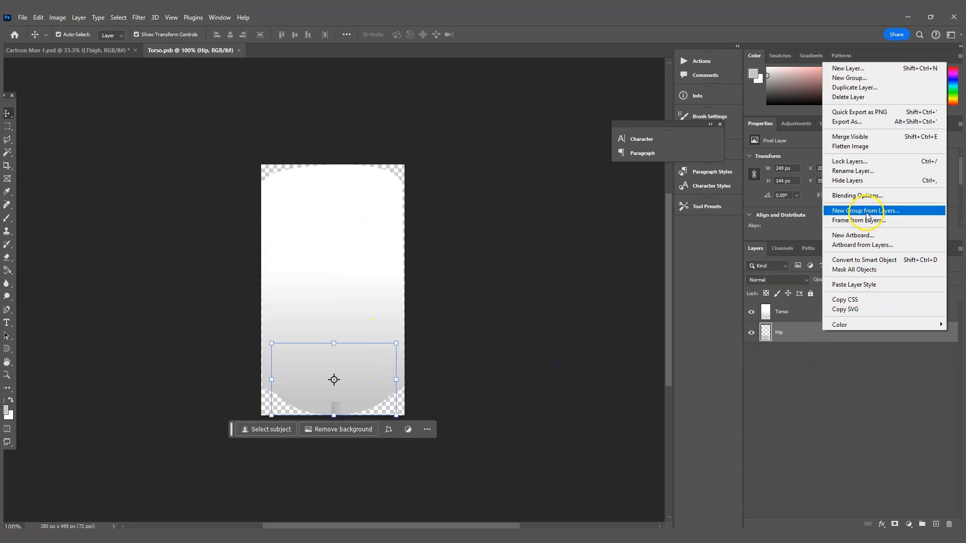
{"action": "left_click", "coordinate": [884, 286]}
Step: Return to Cartoon Man 1.psd and copy the layer style of the left arm sleeve's normal layer
{"action": "left_click", "coordinate": [63, 50]}
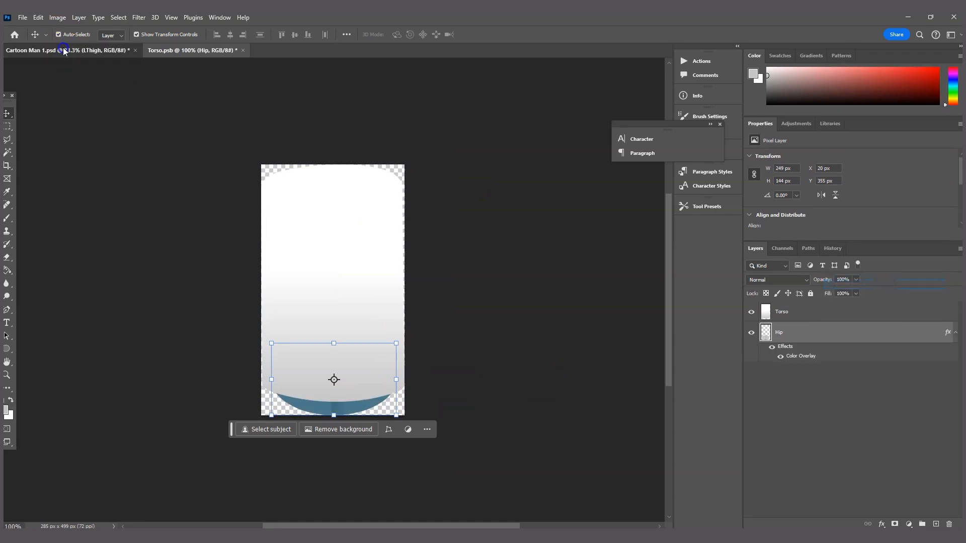
{"action": "left_click", "coordinate": [366, 316]}
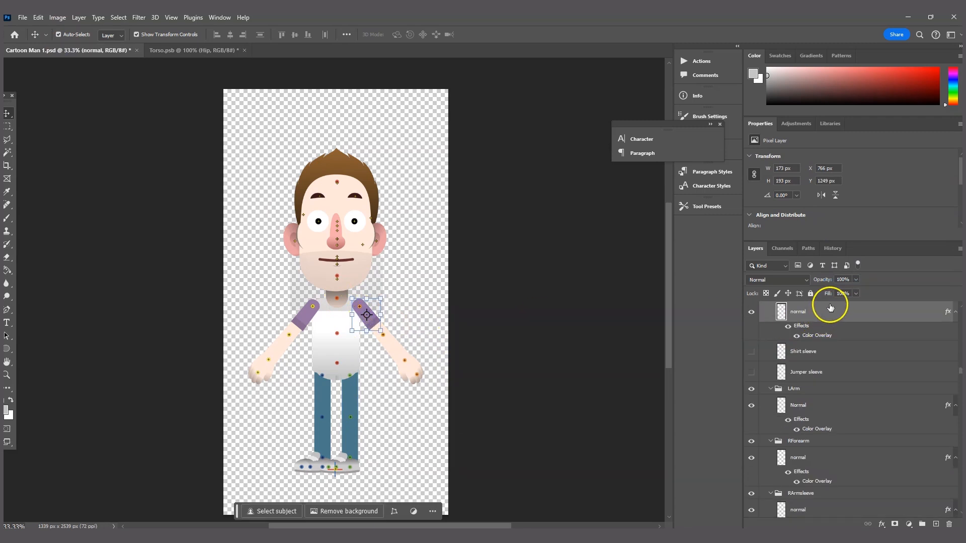
{"action": "right_click", "coordinate": [829, 335]}
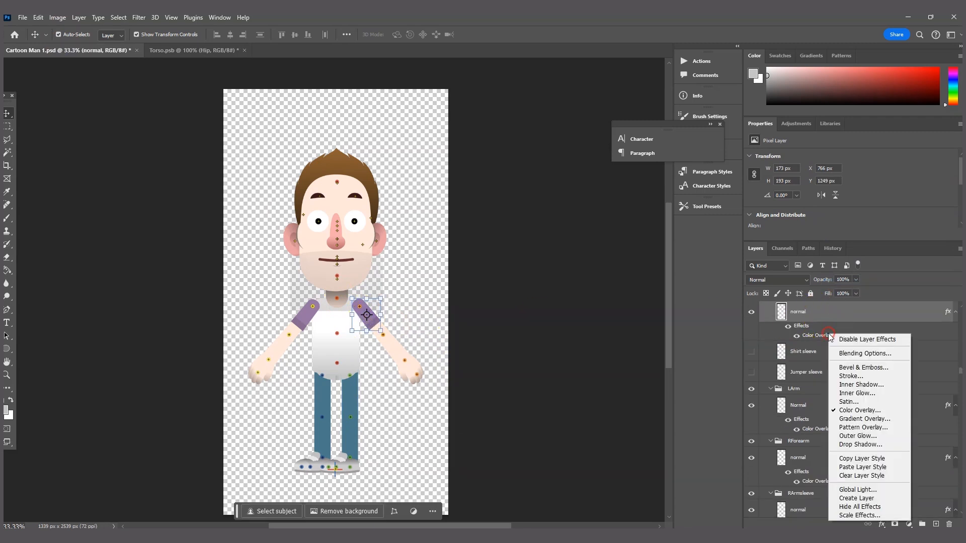
{"action": "left_click", "coordinate": [853, 457]}
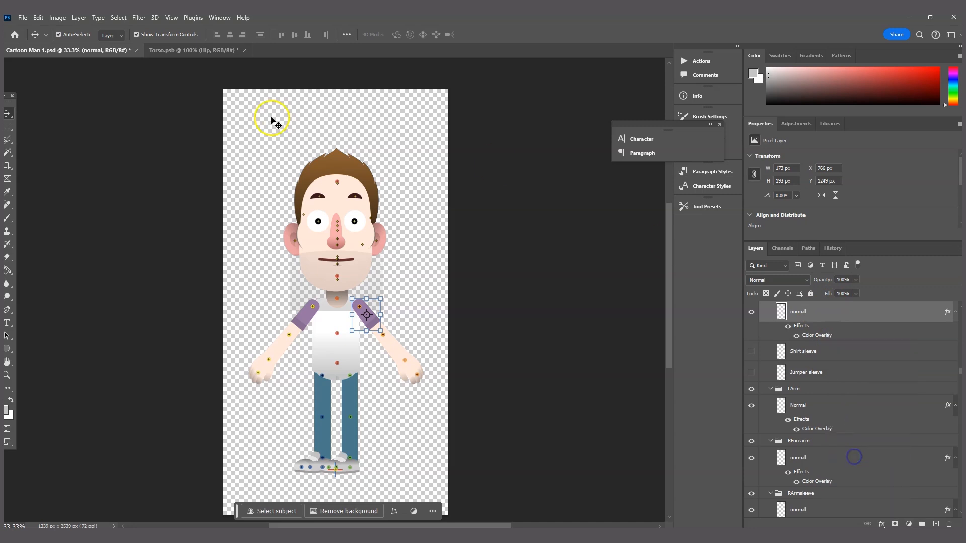
Step: Paste the purple sleeve's layer style onto the Torso layer in Torso.psb and clear the layer selection
{"action": "left_click", "coordinate": [194, 50]}
{"action": "left_click", "coordinate": [359, 237]}
{"action": "right_click", "coordinate": [791, 312]}
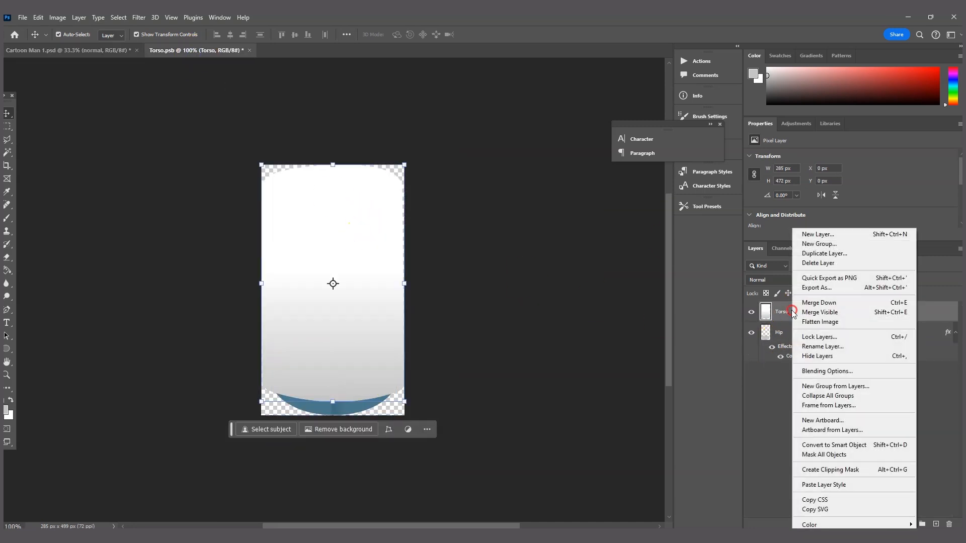
{"action": "left_click", "coordinate": [823, 485]}
{"action": "left_click", "coordinate": [537, 207]}
{"action": "left_click", "coordinate": [360, 231]}
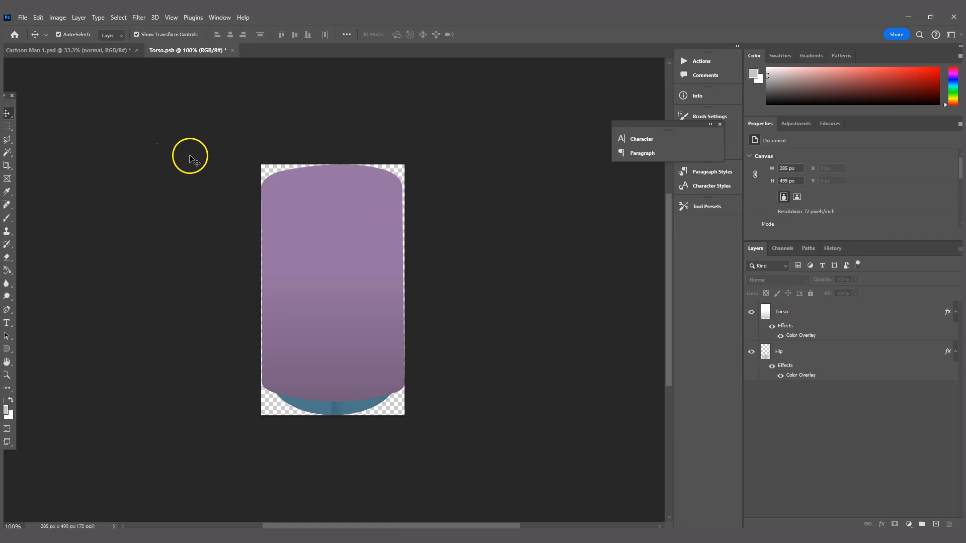
Step: Place the Logo only image into Torso.psb, slightly reduced and positioned on the upper chest
{"action": "left_click", "coordinate": [23, 17]}
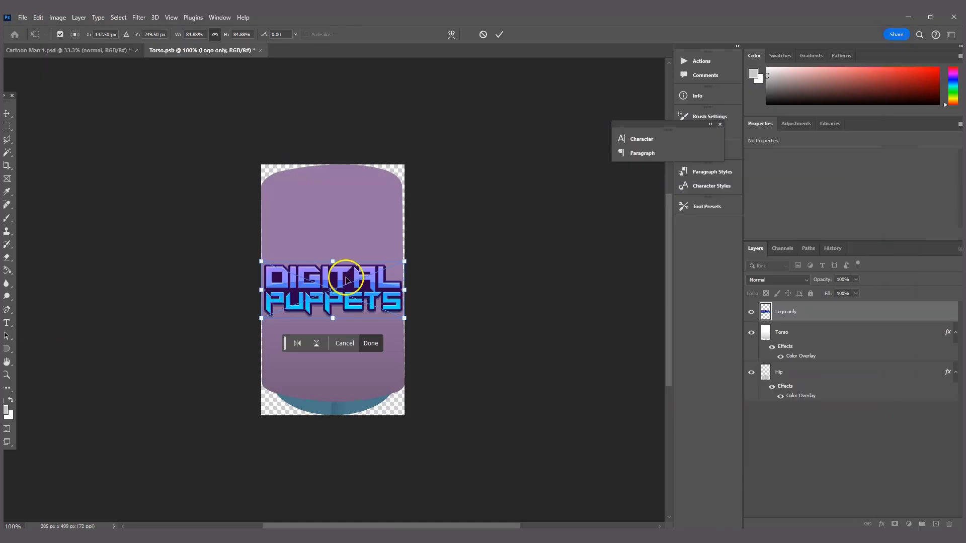
{"action": "left_click_drag", "start_coordinate": [346, 279], "coordinate": [346, 223]}
{"action": "key", "text": "Return"}
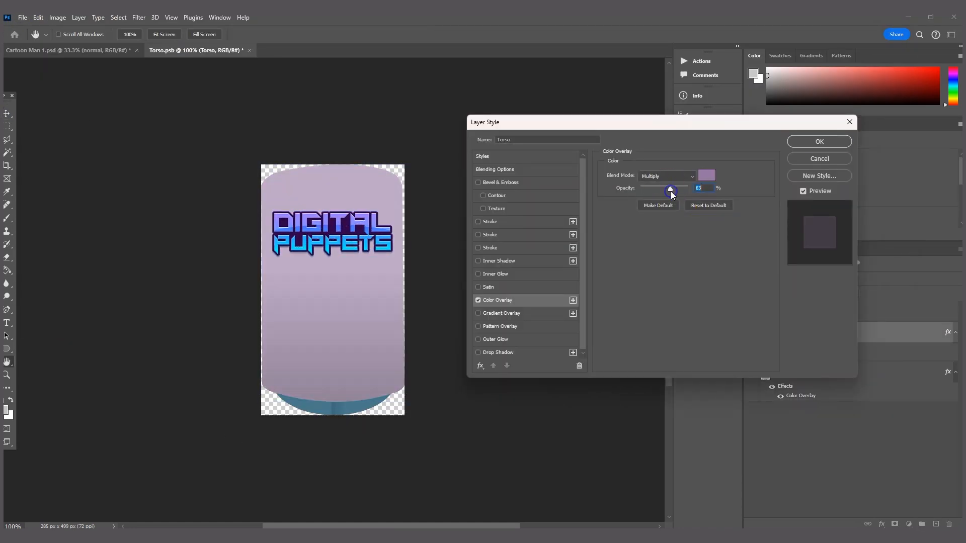
Step: Lower the Torso layer's Color Overlay opacity to about 63%, then save Torso.psb and return to Cartoon Man 1.psd
{"action": "key", "text": "Return"}
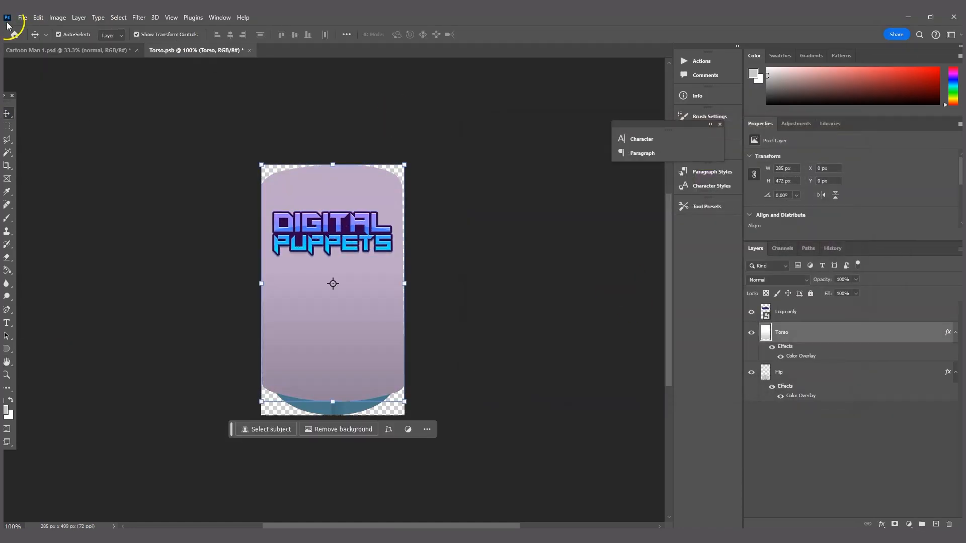
{"action": "left_click", "coordinate": [23, 17]}
{"action": "left_click", "coordinate": [68, 125]}
{"action": "left_click", "coordinate": [87, 50]}
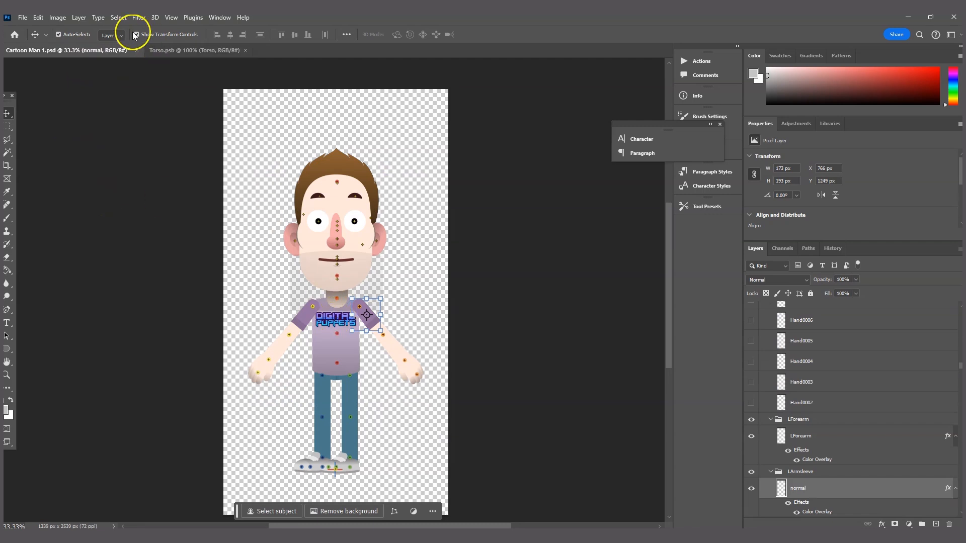
Step: Scale the chest logo in Torso.psb down to about 54%, then save it with the placement applied and return to Cartoon Man 1.psd
{"action": "left_click", "coordinate": [168, 50]}
{"action": "left_click", "coordinate": [361, 238]}
{"action": "left_click_drag", "start_coordinate": [272, 212], "coordinate": [313, 246]}
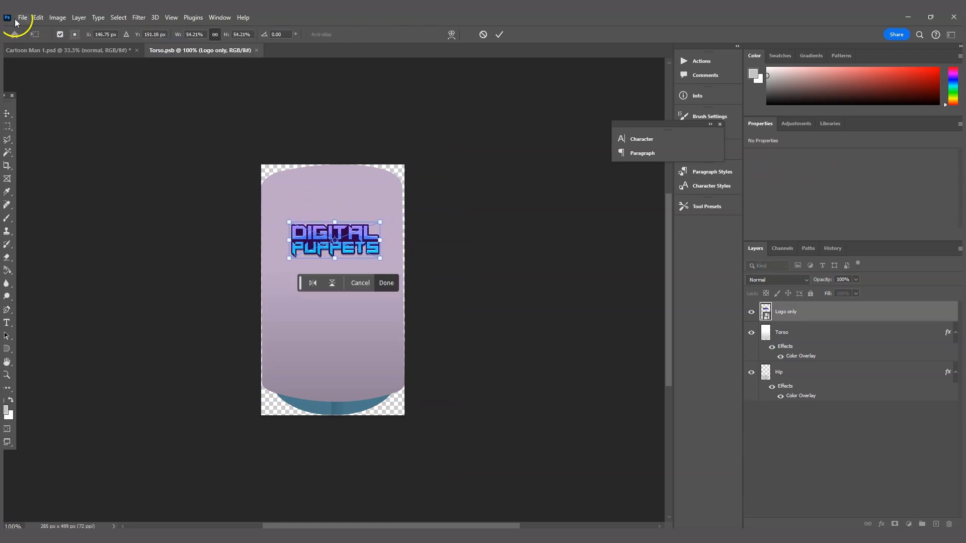
{"action": "left_click", "coordinate": [23, 17]}
{"action": "left_click", "coordinate": [45, 131]}
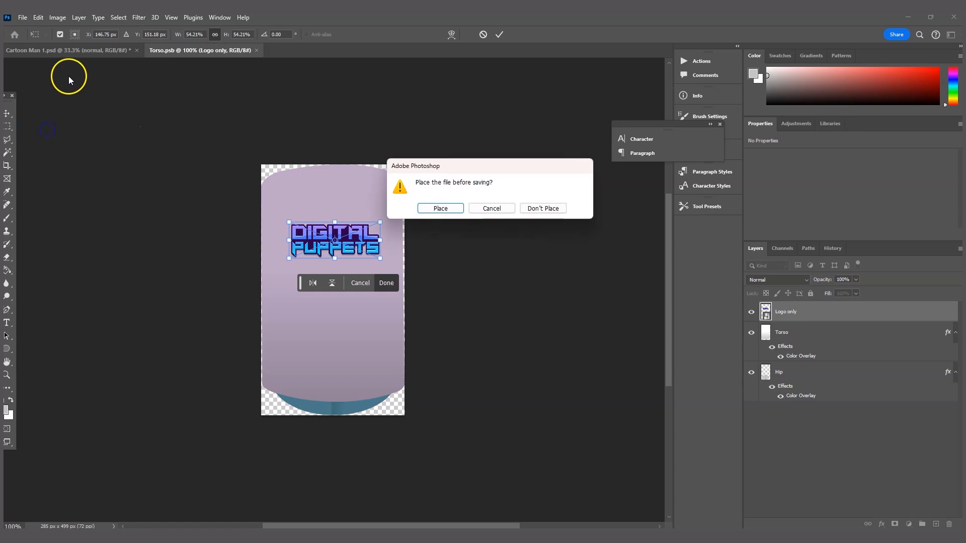
{"action": "left_click", "coordinate": [450, 208]}
{"action": "left_click", "coordinate": [74, 50]}
{"action": "left_click", "coordinate": [514, 206]}
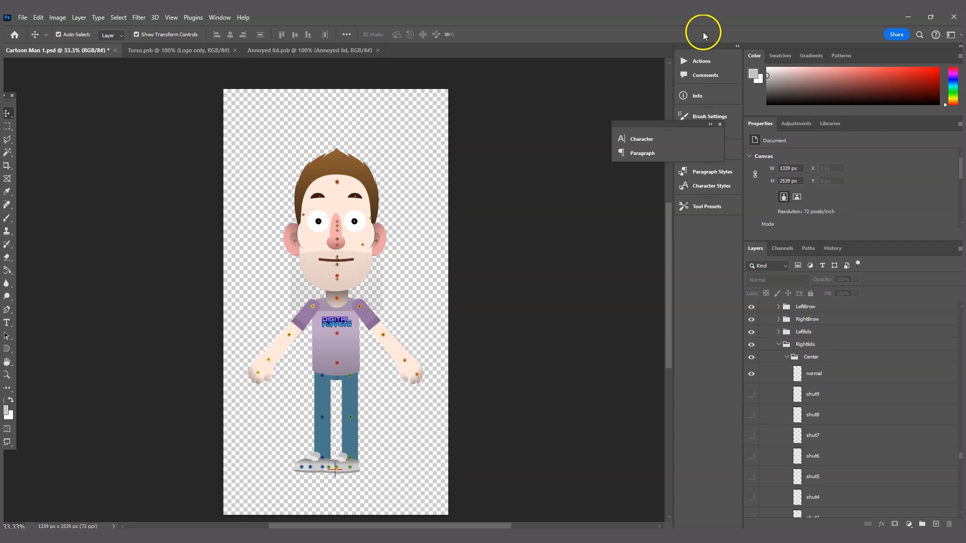
Step: Copy the layer style of the Normal layer in the character's Face group
{"action": "left_click", "coordinate": [336, 192]}
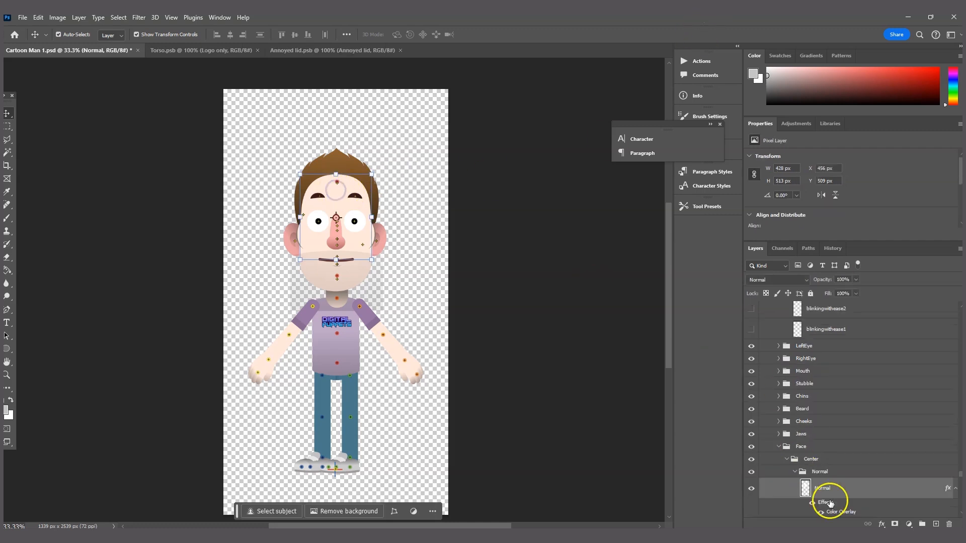
{"action": "right_click", "coordinate": [841, 484]}
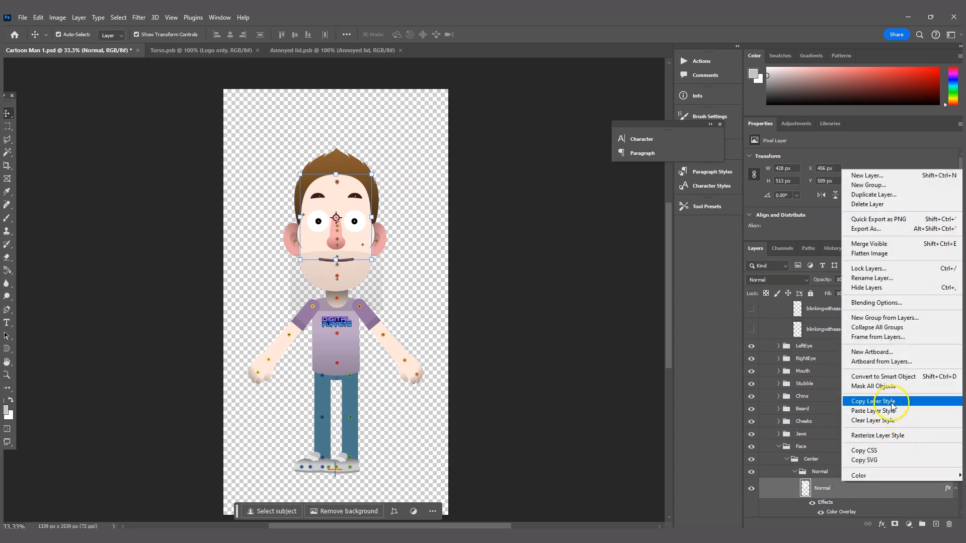
{"action": "left_click", "coordinate": [873, 401]}
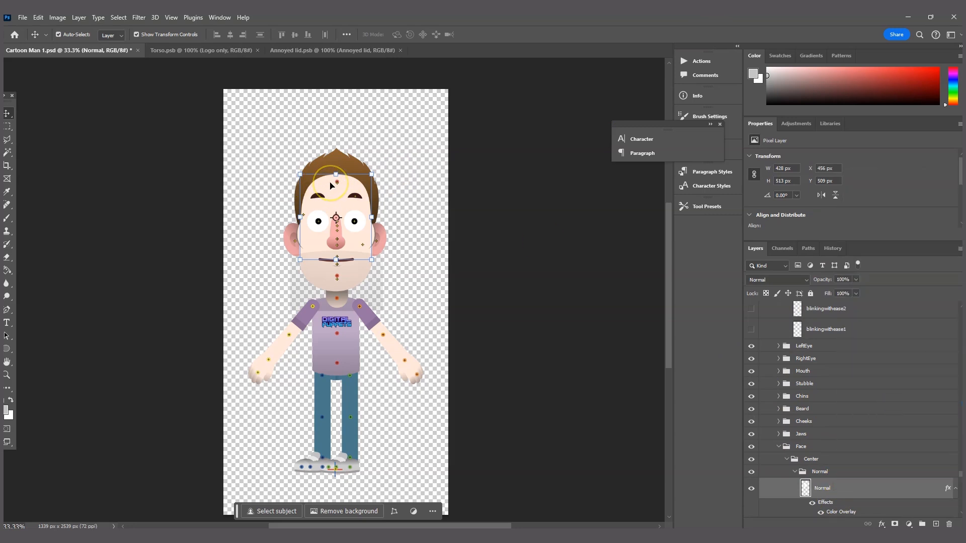
{"action": "scroll", "coordinate": [874, 422], "scroll_direction": "down", "scroll_amount": 3}
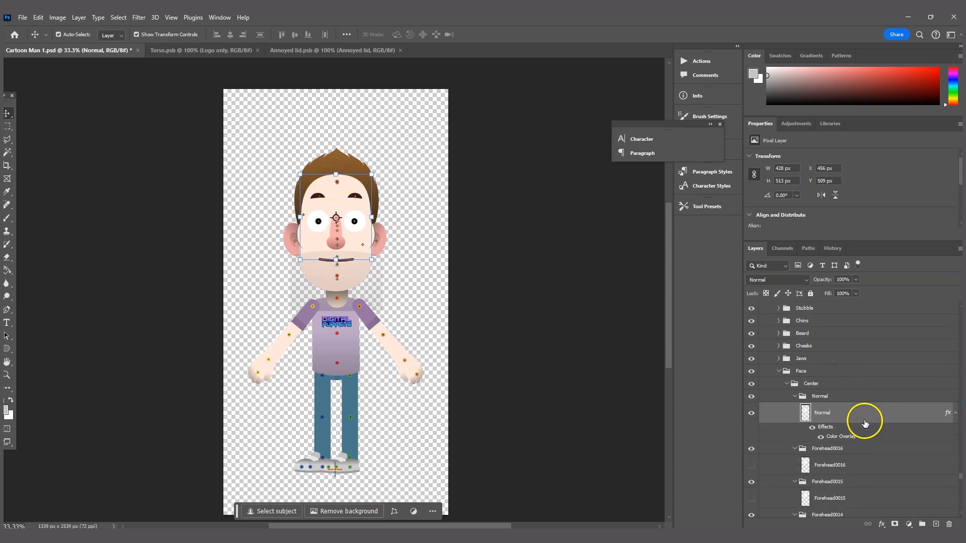
Step: Paste the face's layer style onto all RightLids layers from shut9 down to blinkingwithease1
{"action": "left_click", "coordinate": [354, 218]}
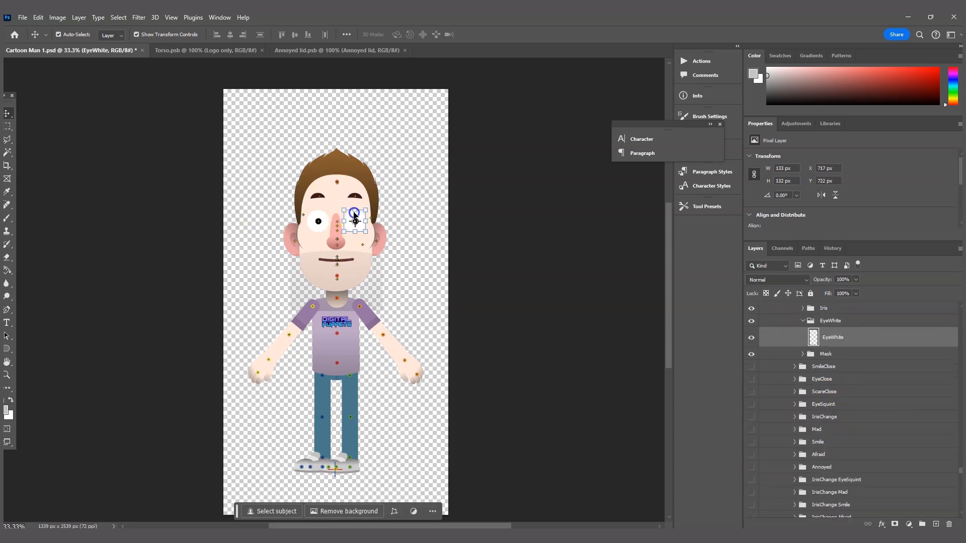
{"action": "scroll", "coordinate": [864, 356], "scroll_direction": "up", "scroll_amount": 5}
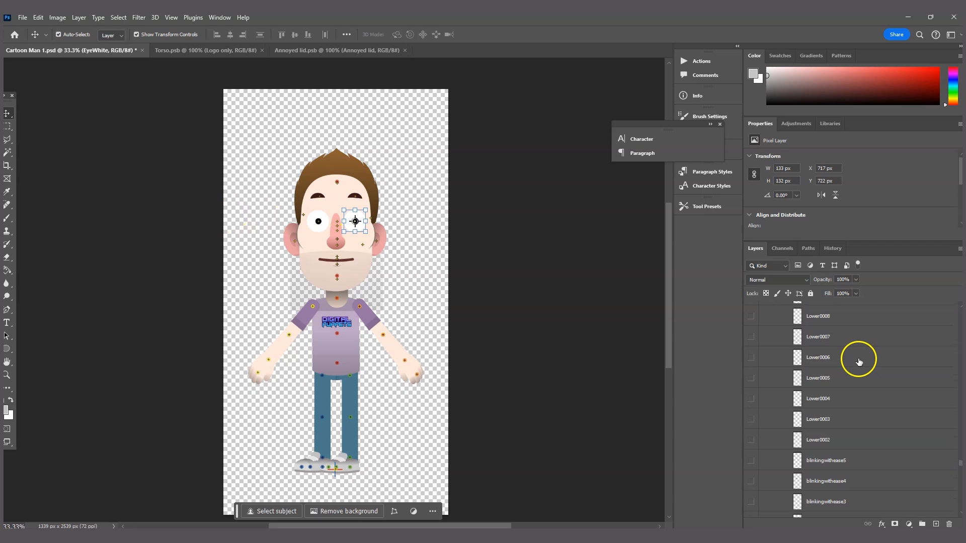
{"action": "scroll", "coordinate": [851, 355], "scroll_direction": "up", "scroll_amount": 5}
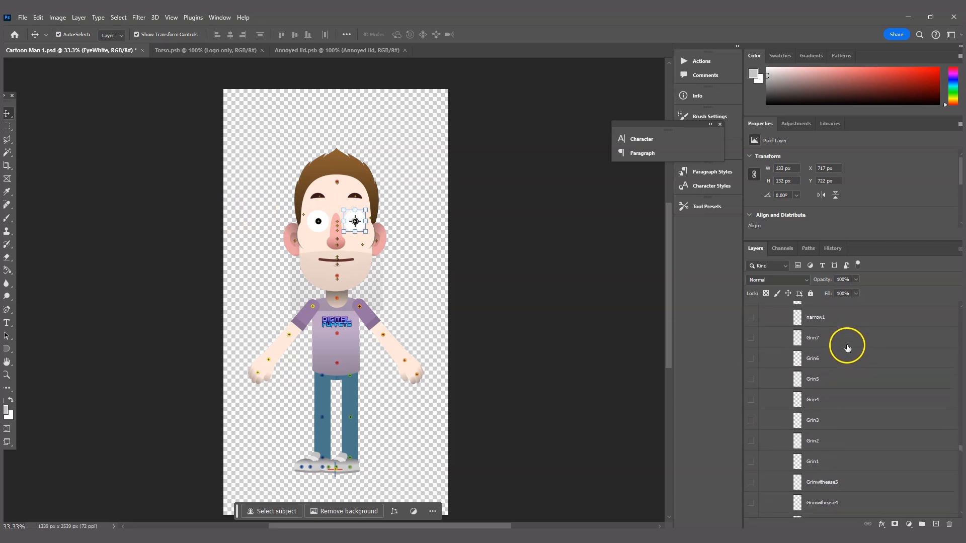
{"action": "scroll", "coordinate": [844, 346], "scroll_direction": "up", "scroll_amount": 5}
{"action": "left_click", "coordinate": [832, 401]}
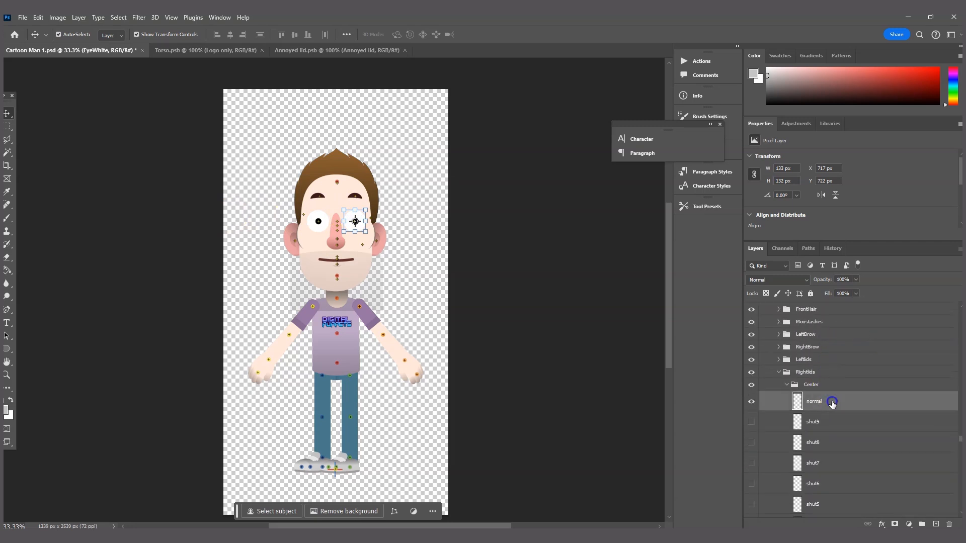
{"action": "left_click", "coordinate": [835, 428]}
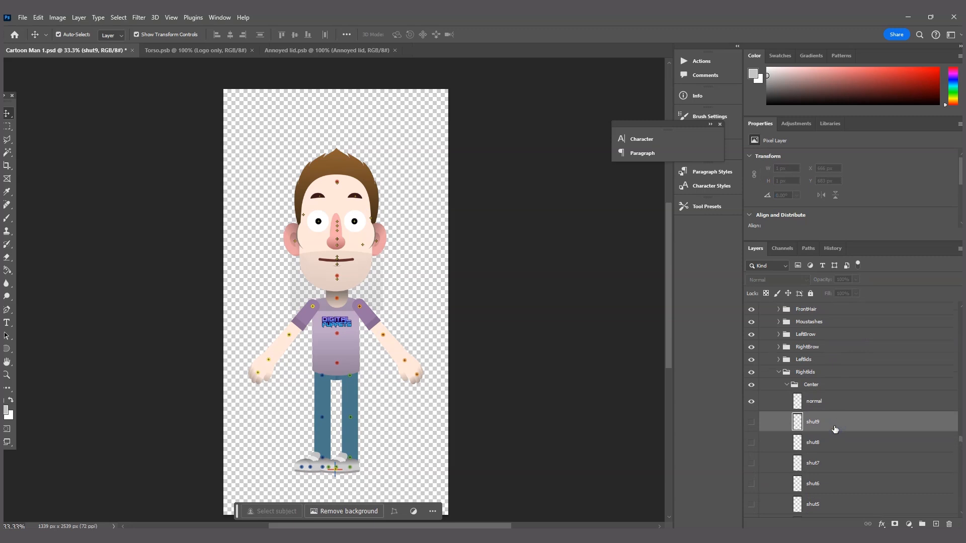
{"action": "scroll", "coordinate": [838, 428], "scroll_direction": "down", "scroll_amount": 10}
{"action": "scroll", "coordinate": [843, 425], "scroll_direction": "down", "scroll_amount": 10}
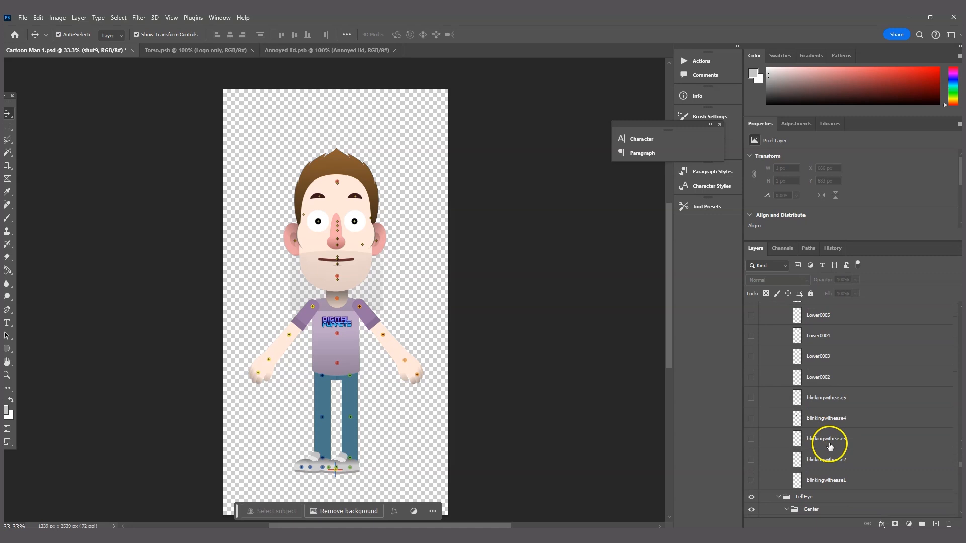
{"action": "left_click", "coordinate": [826, 481], "text": "shift"}
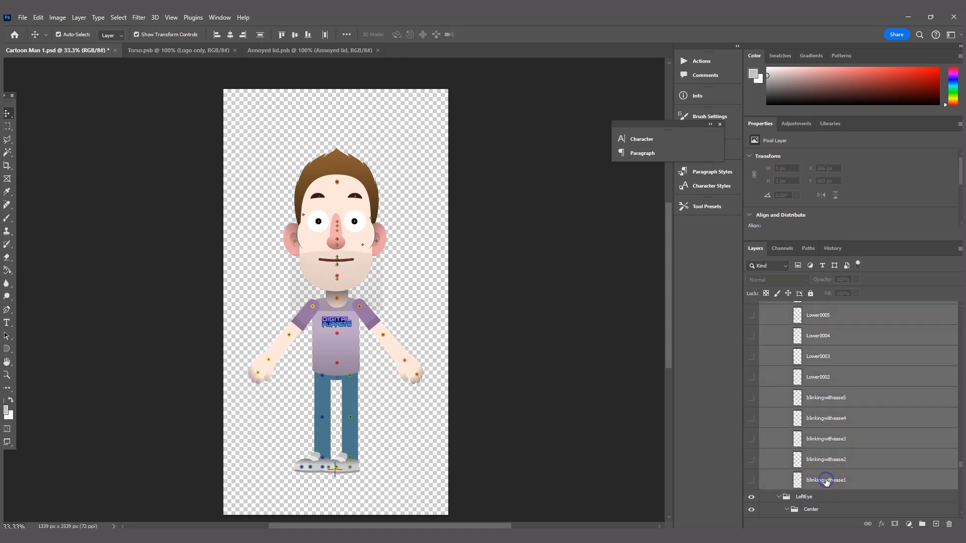
{"action": "right_click", "coordinate": [822, 376]}
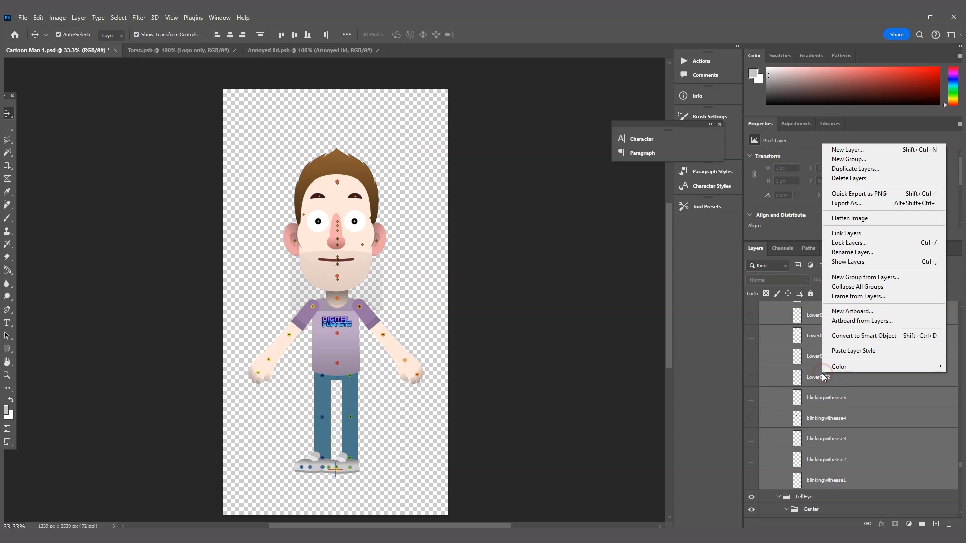
{"action": "left_click", "coordinate": [854, 351]}
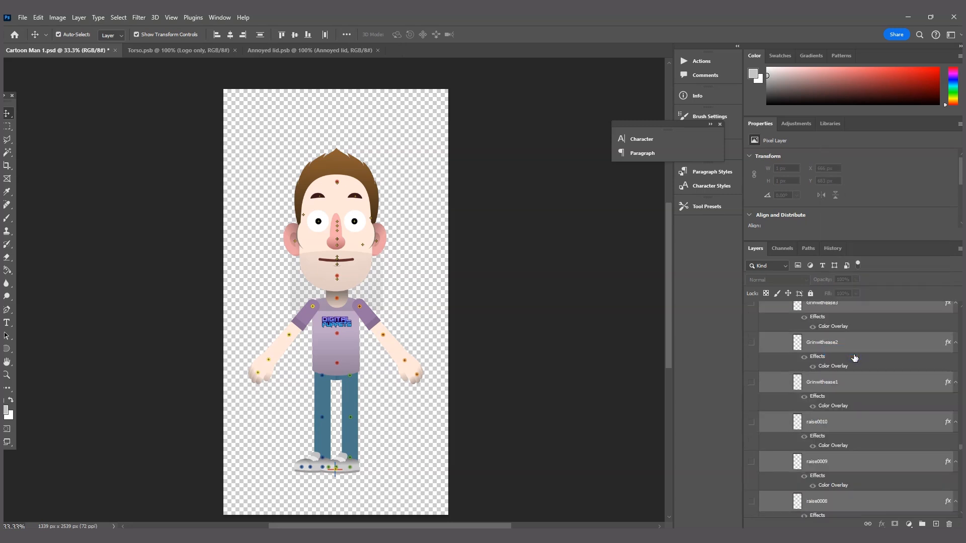
Step: Show the narrow4 right lid temporarily to check its skin colour against the face, then hide it again
{"action": "scroll", "coordinate": [838, 378], "scroll_direction": "up", "scroll_amount": 5}
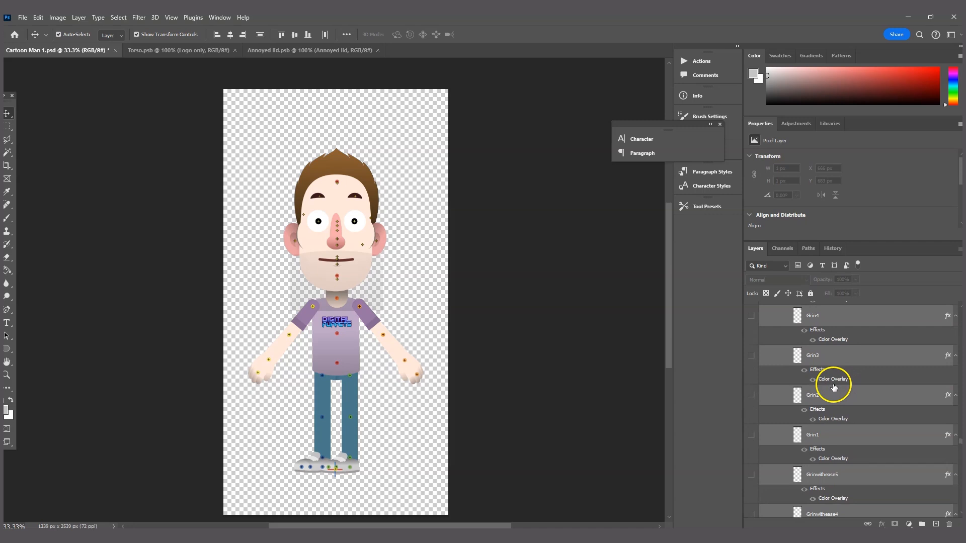
{"action": "scroll", "coordinate": [755, 359], "scroll_direction": "up", "scroll_amount": 4}
{"action": "scroll", "coordinate": [758, 371], "scroll_direction": "up", "scroll_amount": 5}
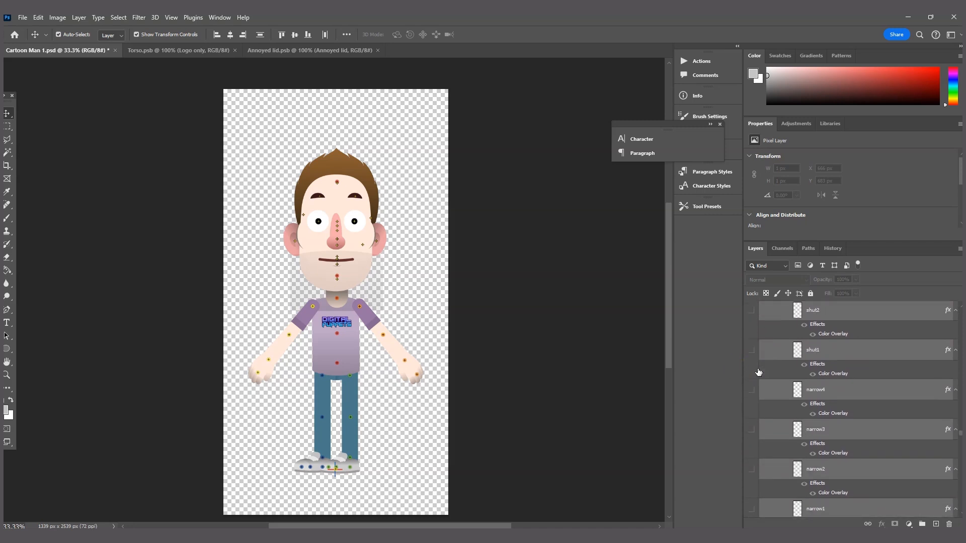
{"action": "left_click", "coordinate": [751, 390]}
{"action": "left_click", "coordinate": [565, 273]}
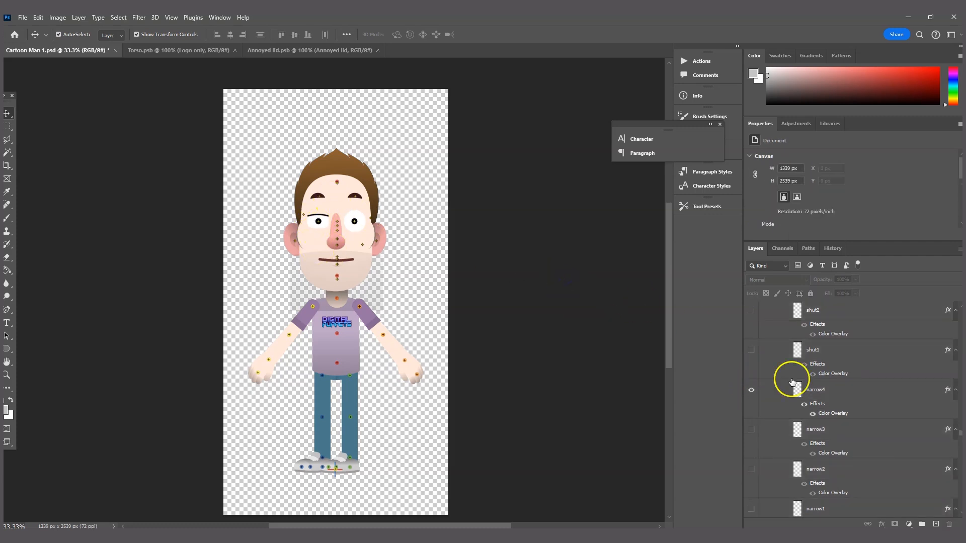
{"action": "left_click", "coordinate": [751, 390]}
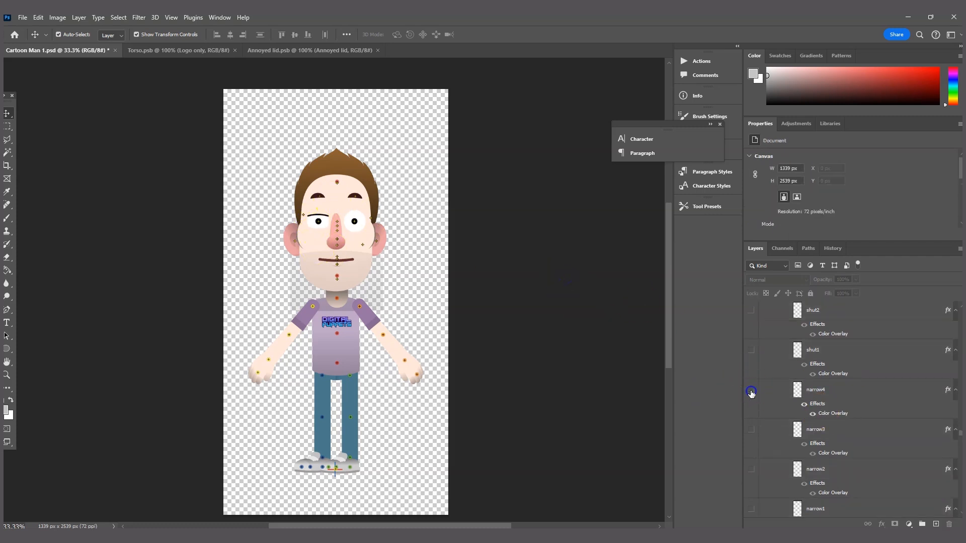
Step: Select the EyeWhite layer of the LeftEye group to locate that eye's layers
{"action": "left_click", "coordinate": [355, 217]}
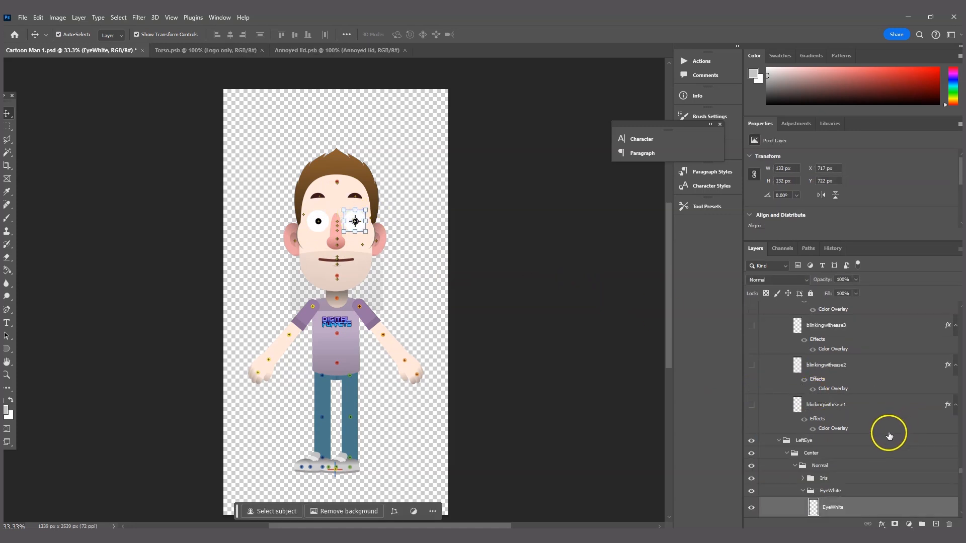
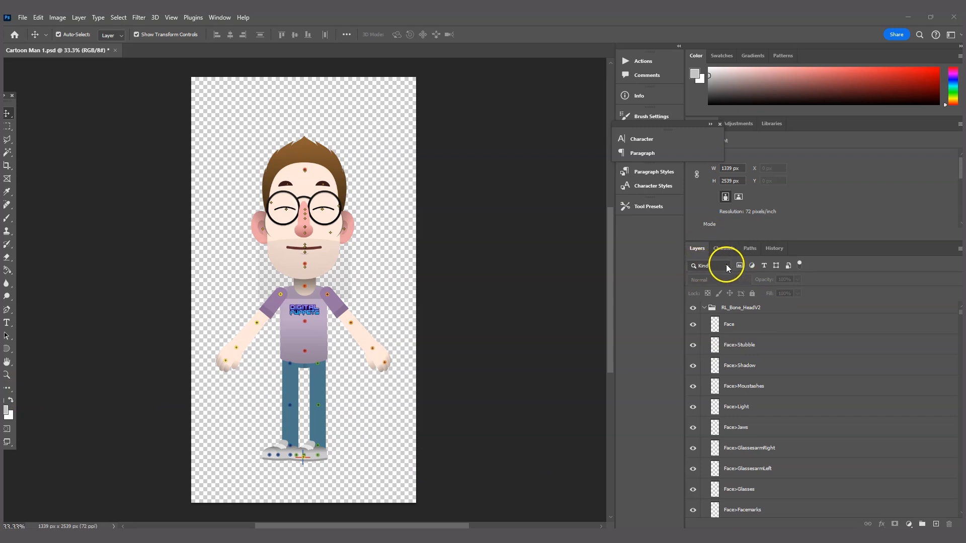
Step: Filter the layers of Cartoon Man 1.psd by effect to list only those with an overlay, and look through them
{"action": "left_click", "coordinate": [727, 268]}
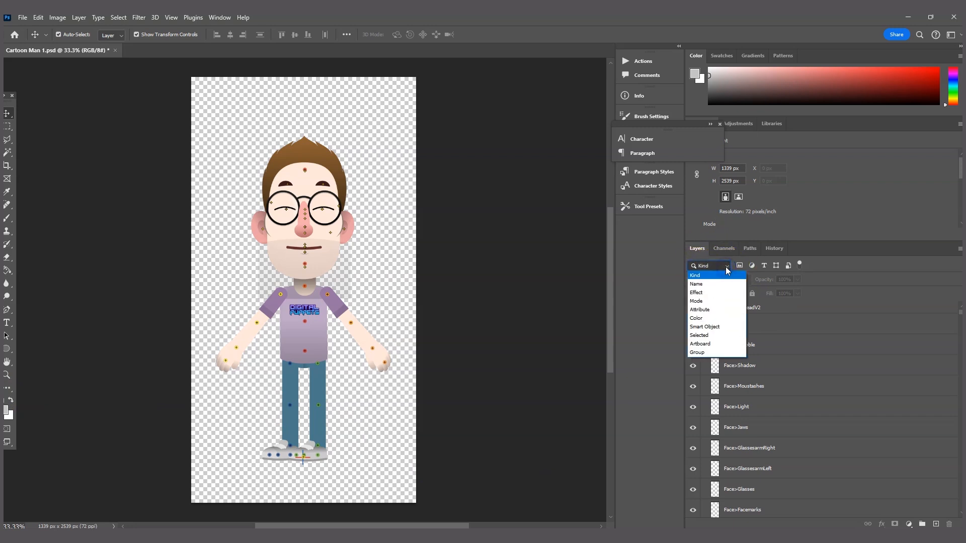
{"action": "left_click", "coordinate": [725, 292]}
{"action": "left_click", "coordinate": [785, 267]}
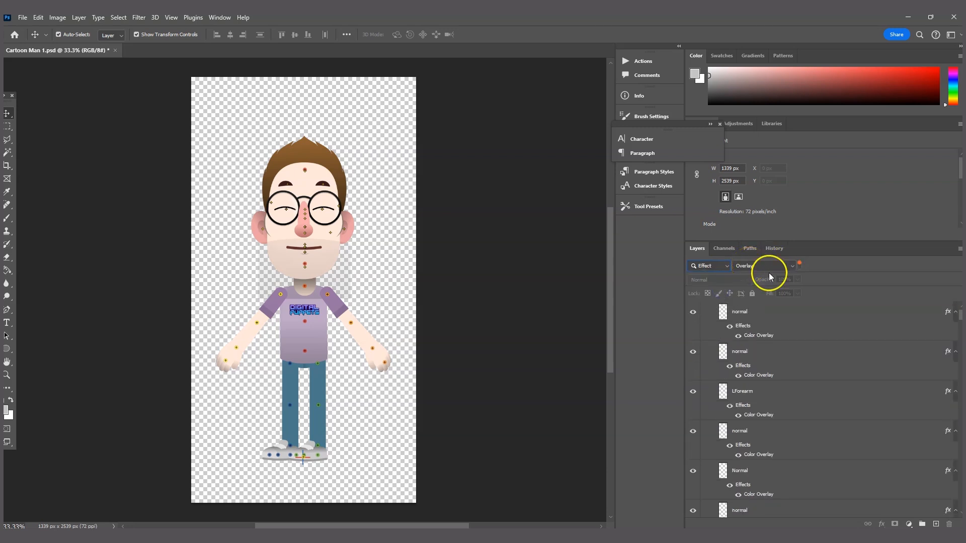
{"action": "scroll", "coordinate": [775, 372], "scroll_direction": "down", "scroll_amount": 5}
{"action": "scroll", "coordinate": [790, 403], "scroll_direction": "down", "scroll_amount": 10}
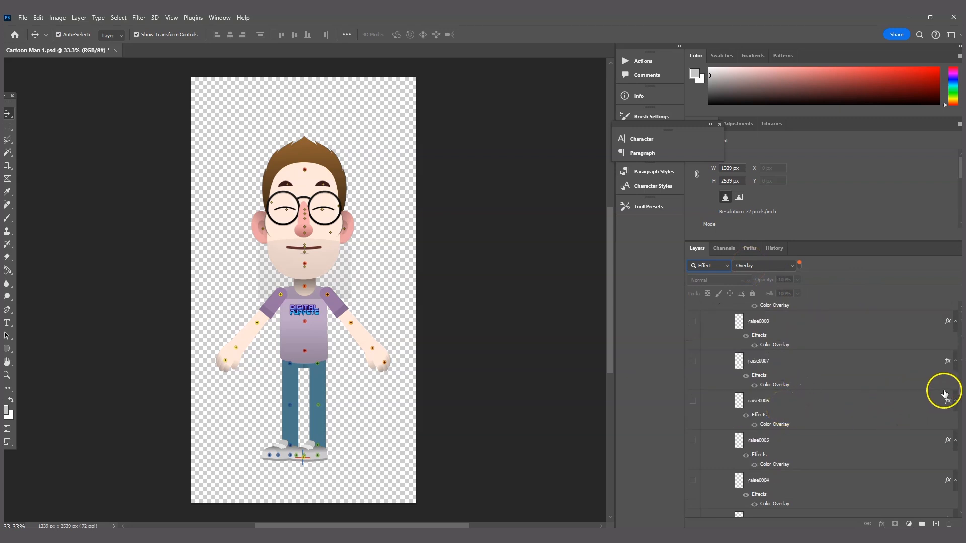
{"action": "left_click_drag", "start_coordinate": [961, 392], "coordinate": [962, 304]}
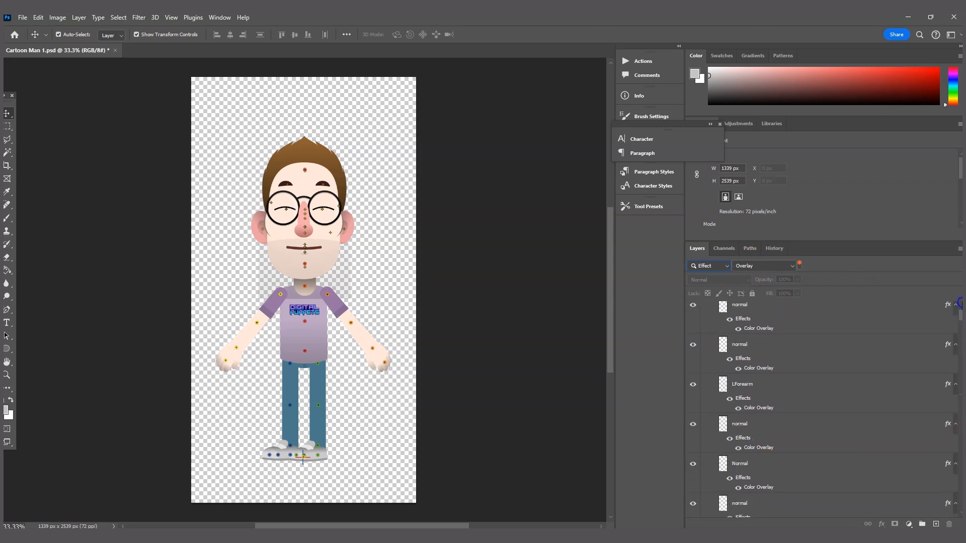
Step: Select all the filtered overlay layers, from the topmost normal layer down to RShank, and rasterize their layer styles
{"action": "left_click", "coordinate": [815, 309]}
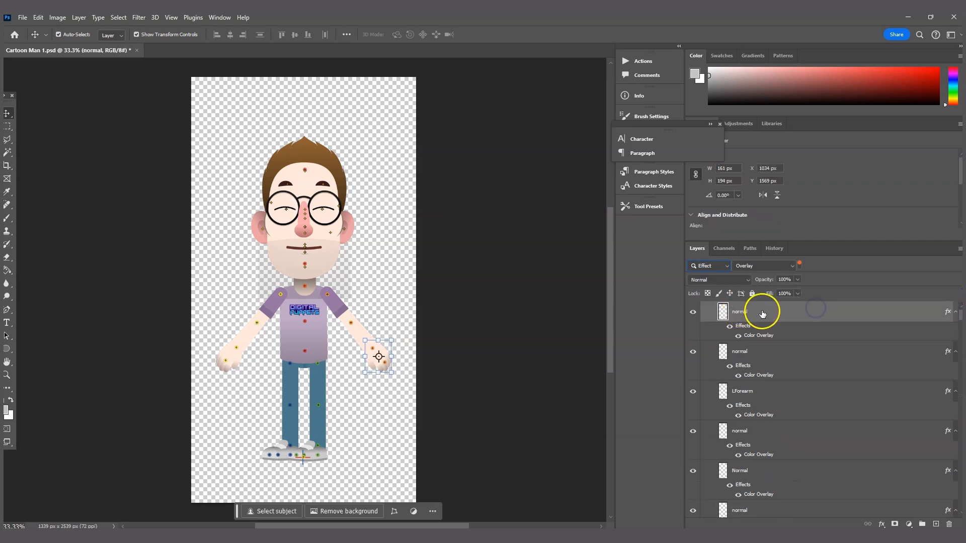
{"action": "left_click_drag", "start_coordinate": [960, 316], "coordinate": [955, 514]}
{"action": "left_click", "coordinate": [739, 490], "text": "shift"}
{"action": "right_click", "coordinate": [836, 449]}
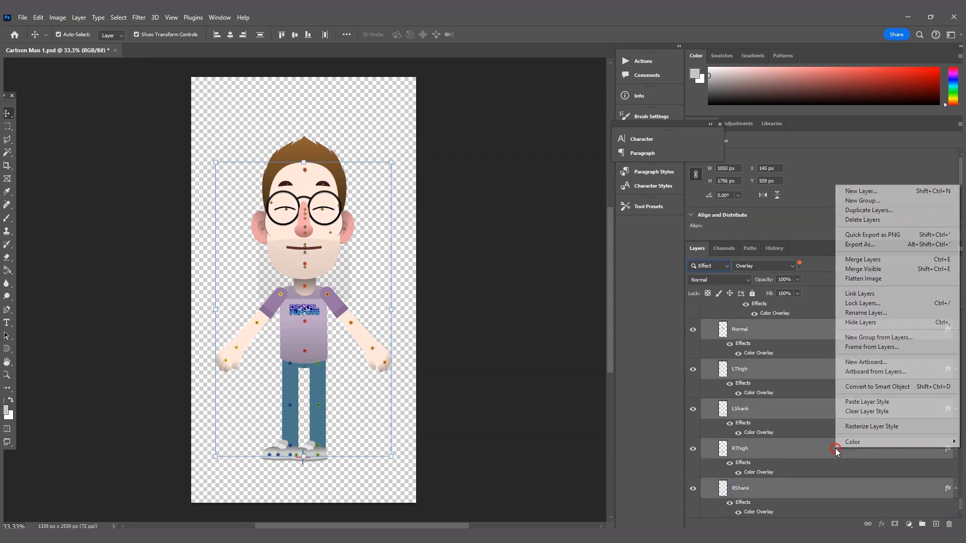
{"action": "left_click", "coordinate": [875, 427]}
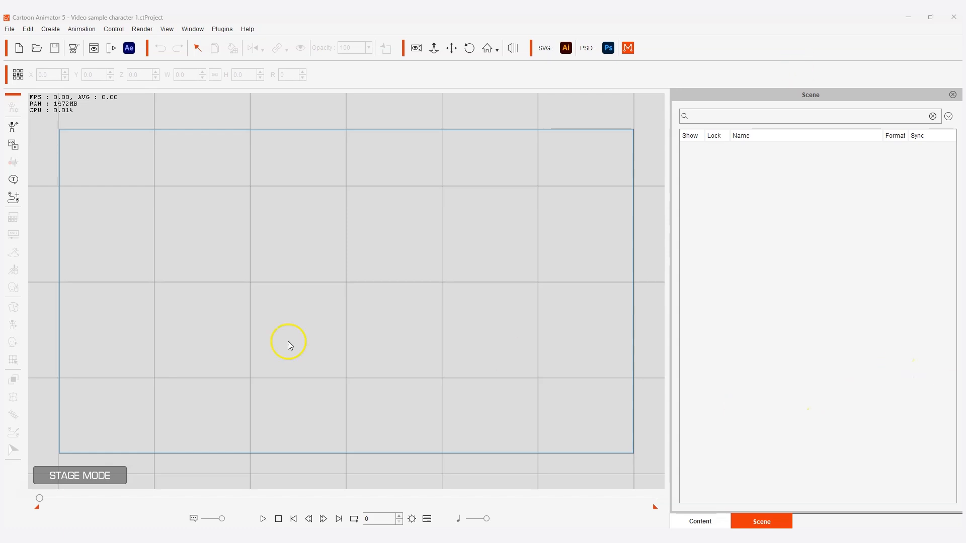
Step: Bring Cartoon Man 1.psd from the Models folder in File Explorer into the Cartoon Animator stage
{"action": "key", "text": "alt+Tab"}
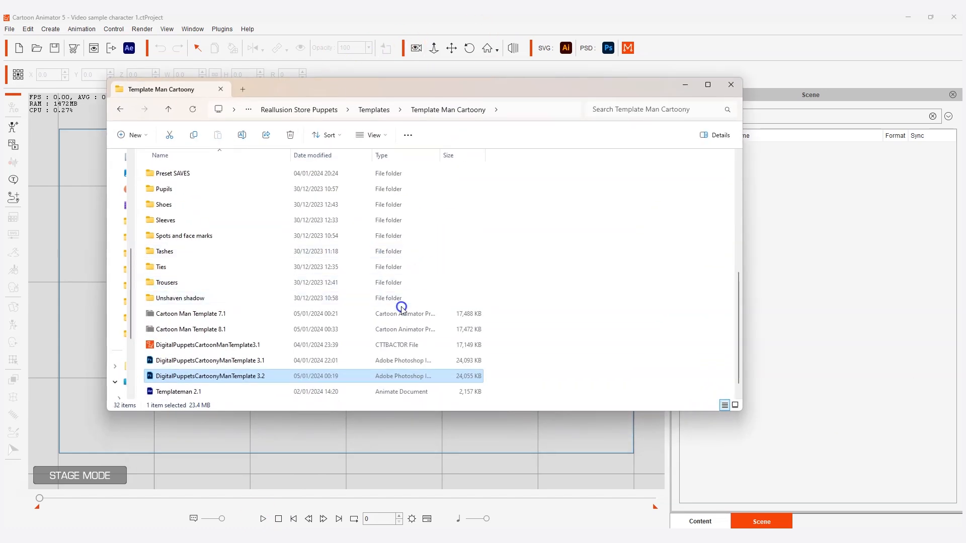
{"action": "scroll", "coordinate": [402, 309], "scroll_direction": "up", "scroll_amount": 1}
{"action": "scroll", "coordinate": [402, 309], "scroll_direction": "up", "scroll_amount": 1}
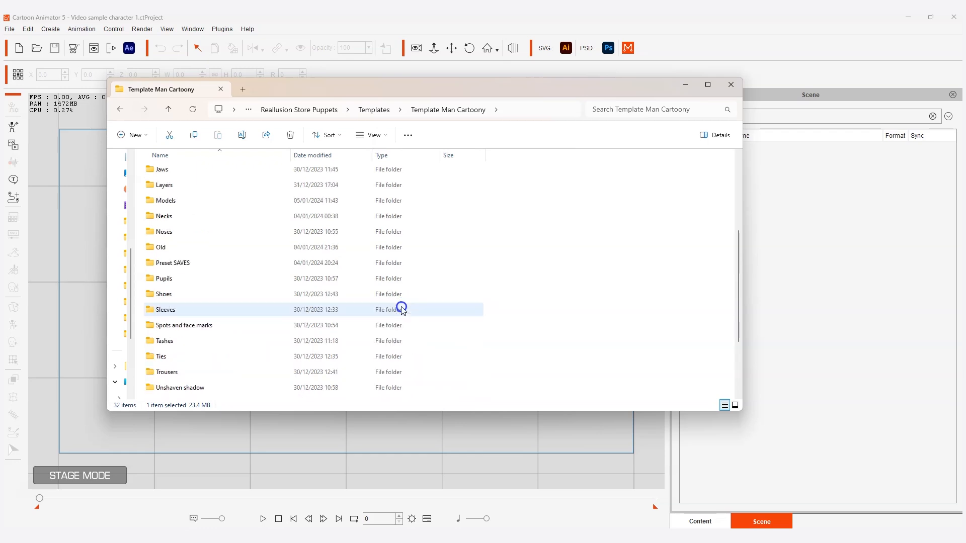
{"action": "double_click", "coordinate": [184, 201]}
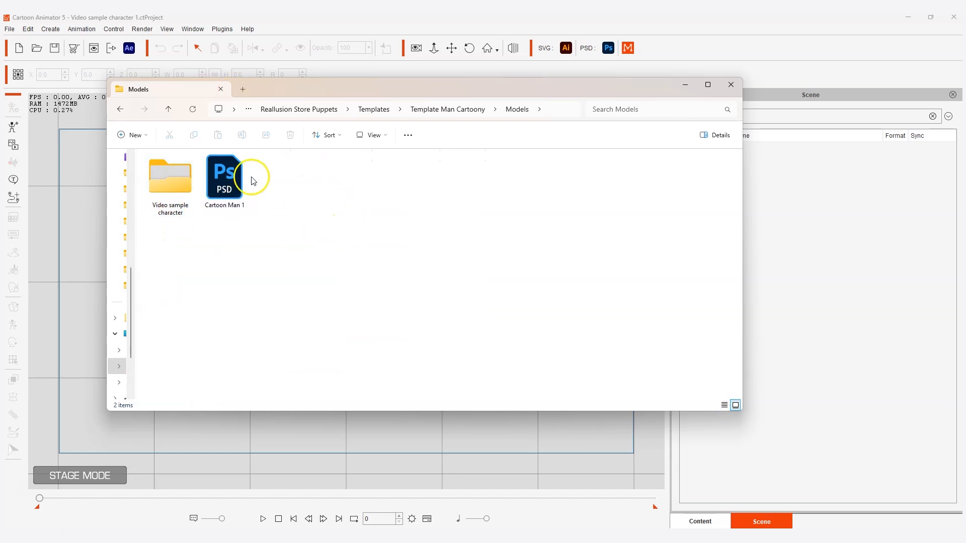
{"action": "left_click_drag", "start_coordinate": [267, 89], "coordinate": [592, 65]}
{"action": "left_click_drag", "start_coordinate": [551, 149], "coordinate": [306, 245]}
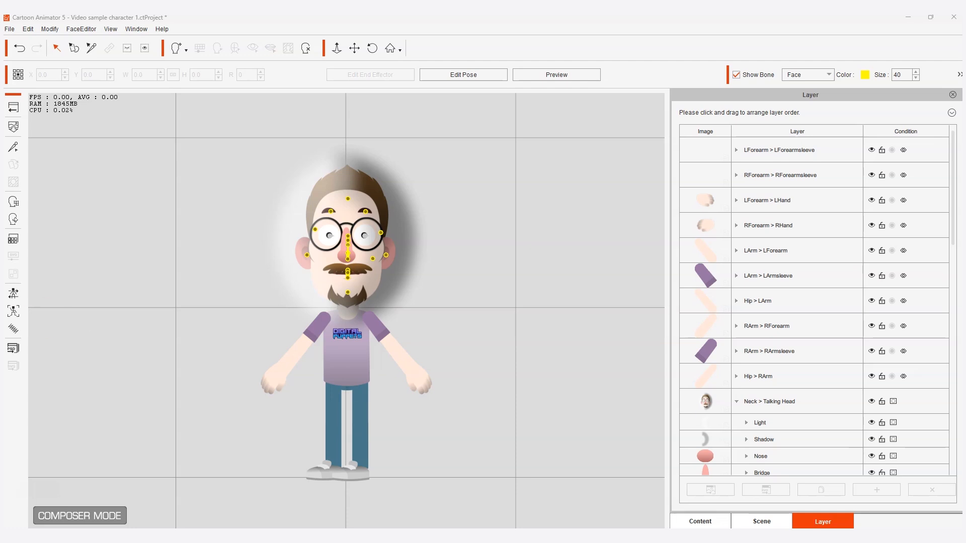
Step: Load the DigitalPuppetsCartoonyManTemplate 2.2 smoothlids object profile with only Layer Order, Facial Animation Setup and 360 Head Creator imported
{"action": "left_click", "coordinate": [11, 30]}
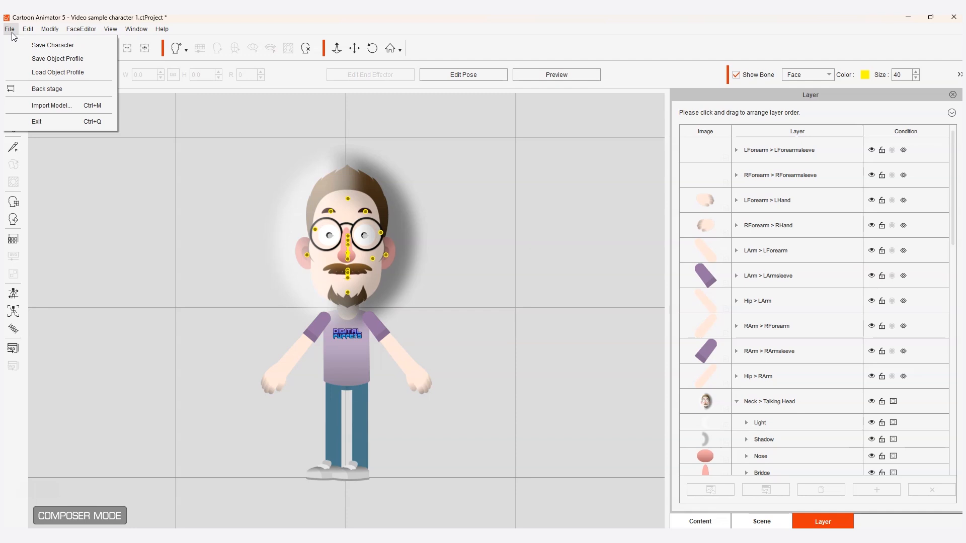
{"action": "left_click", "coordinate": [36, 73]}
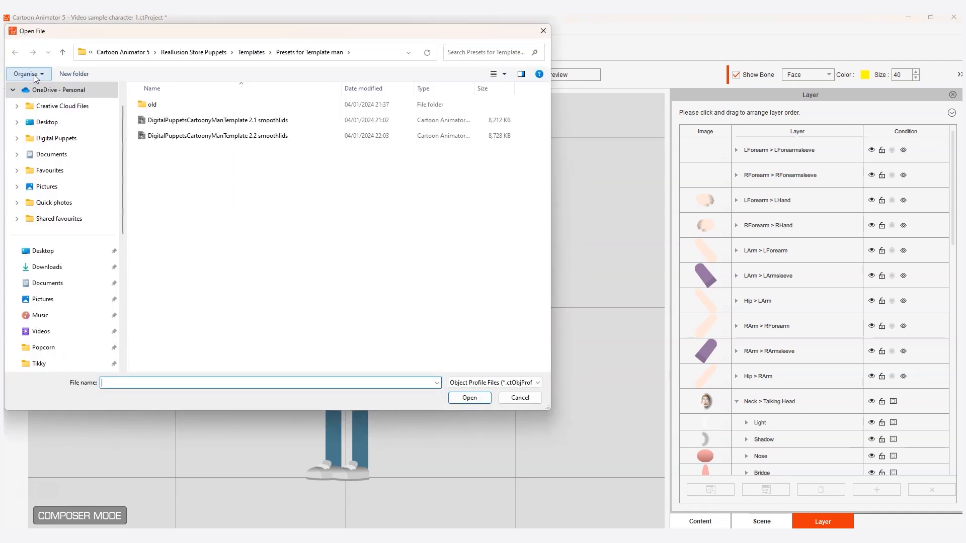
{"action": "left_click", "coordinate": [246, 135]}
{"action": "left_click", "coordinate": [469, 398]}
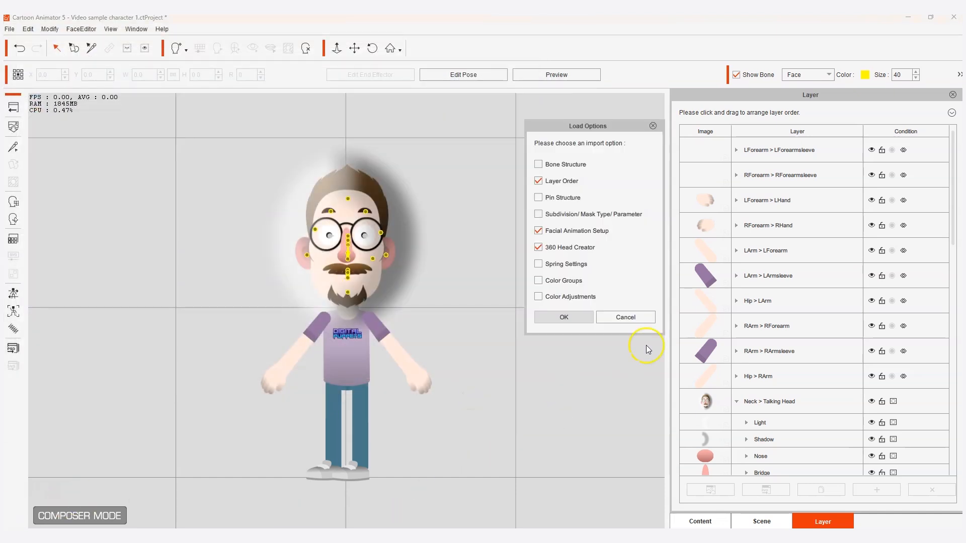
{"action": "left_click", "coordinate": [539, 182]}
{"action": "left_click", "coordinate": [539, 231]}
{"action": "left_click", "coordinate": [538, 248]}
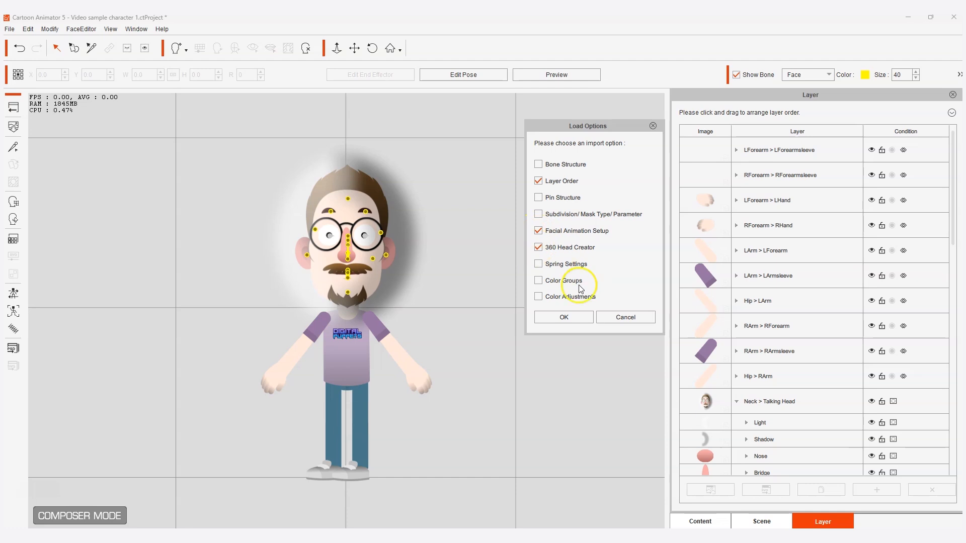
{"action": "left_click", "coordinate": [556, 320]}
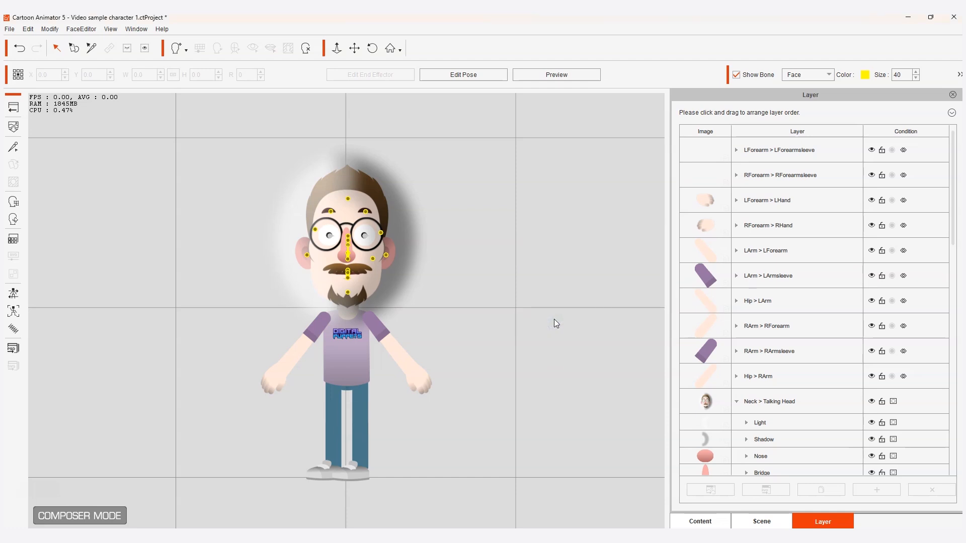
{"action": "left_click", "coordinate": [59, 357]}
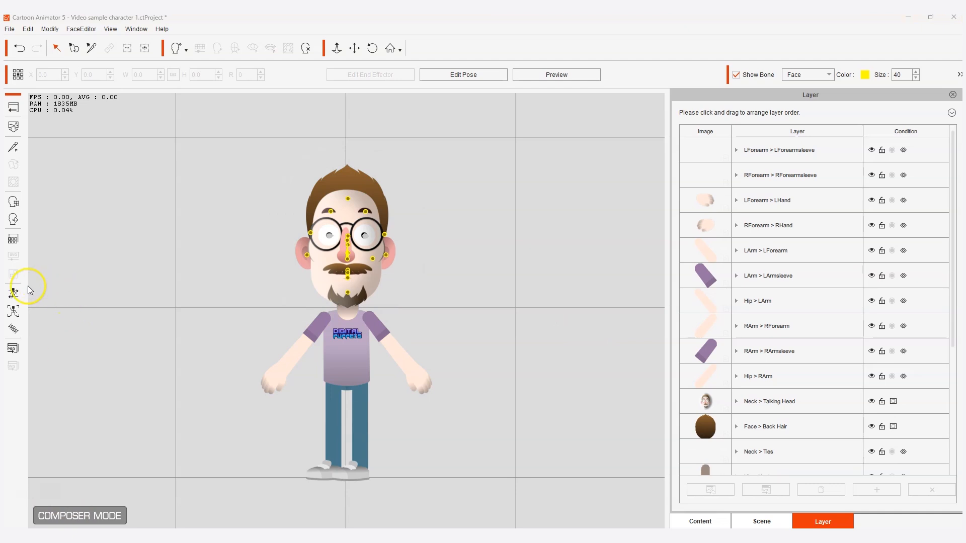
Step: Play all the face calibration motions to check the character's head and expressions, then stop and close the calibration
{"action": "left_click", "coordinate": [17, 294]}
{"action": "left_click", "coordinate": [17, 293]}
{"action": "left_click", "coordinate": [561, 291]}
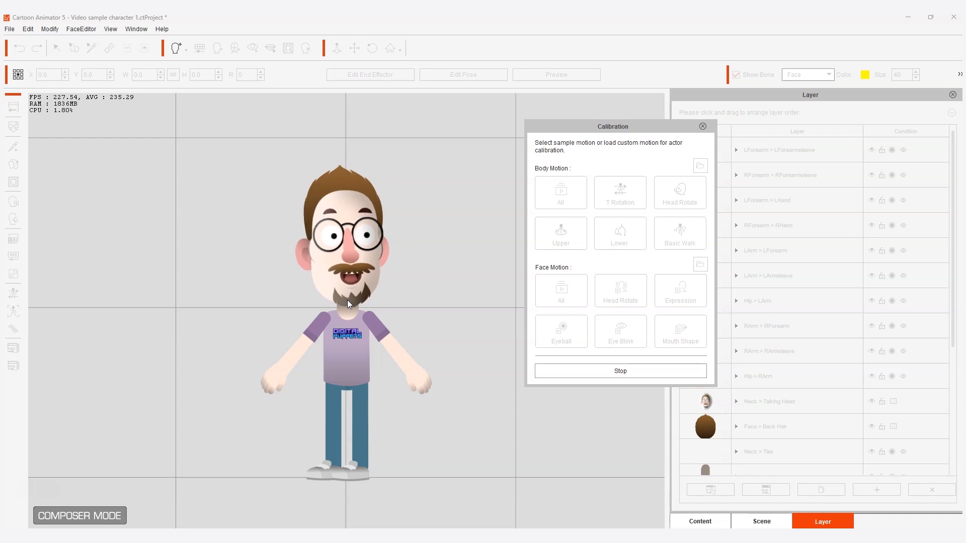
{"action": "left_click", "coordinate": [608, 371]}
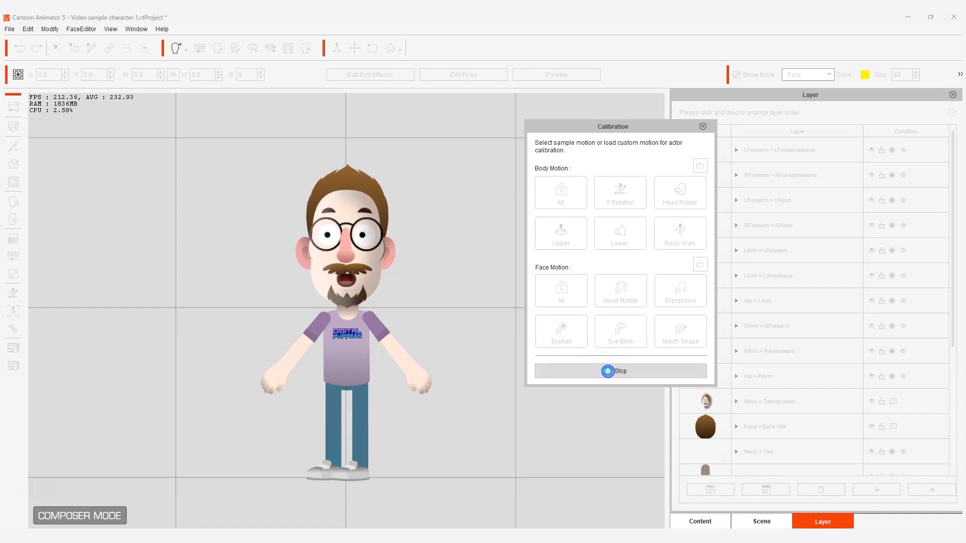
{"action": "left_click", "coordinate": [702, 126]}
Step: In the 360 Head Creator, fit the goatee to the chin by moving and rotating it, starting with the left-facing head angle
{"action": "left_click", "coordinate": [12, 220]}
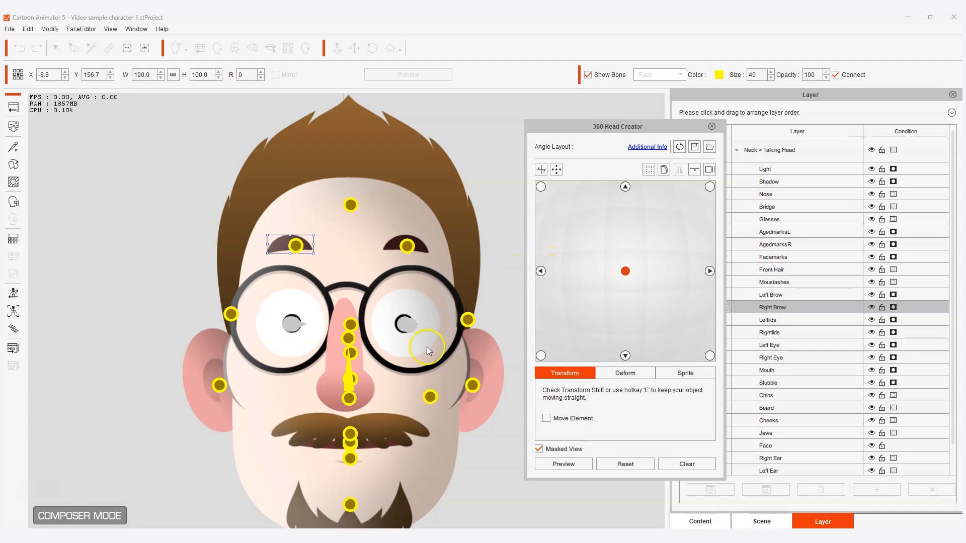
{"action": "scroll", "coordinate": [426, 347], "scroll_direction": "down", "scroll_amount": 5}
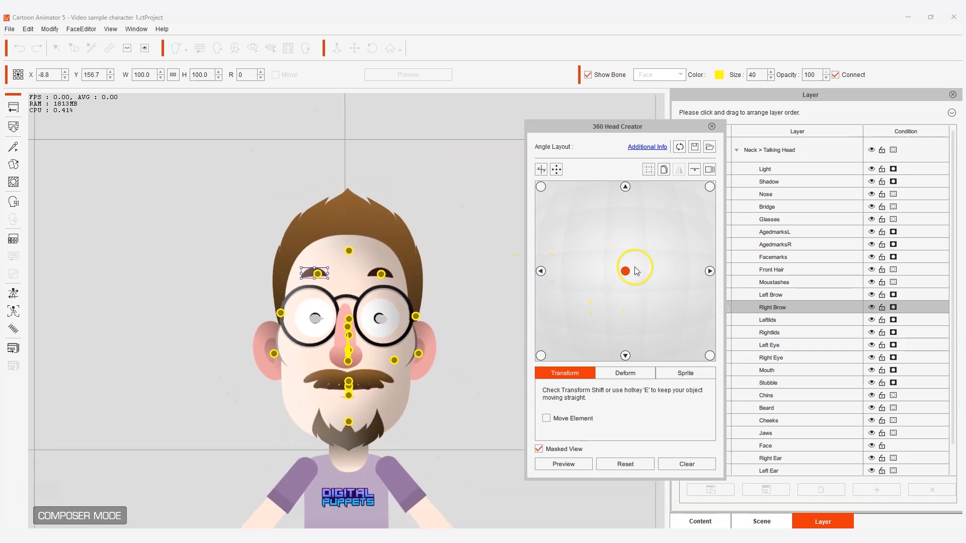
{"action": "left_click", "coordinate": [540, 271]}
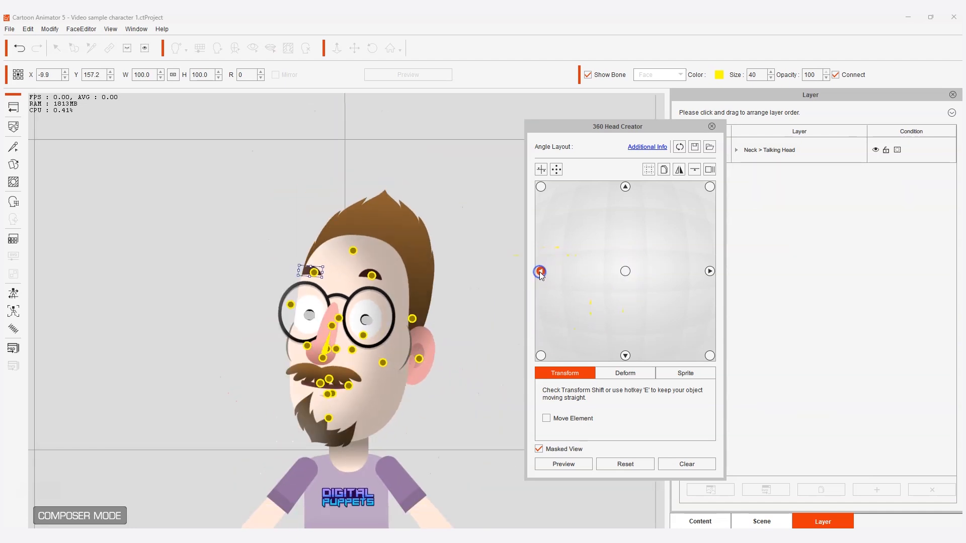
{"action": "left_click", "coordinate": [312, 429]}
{"action": "left_click_drag", "start_coordinate": [362, 423], "coordinate": [377, 404]}
{"action": "left_click_drag", "start_coordinate": [345, 435], "coordinate": [350, 432]}
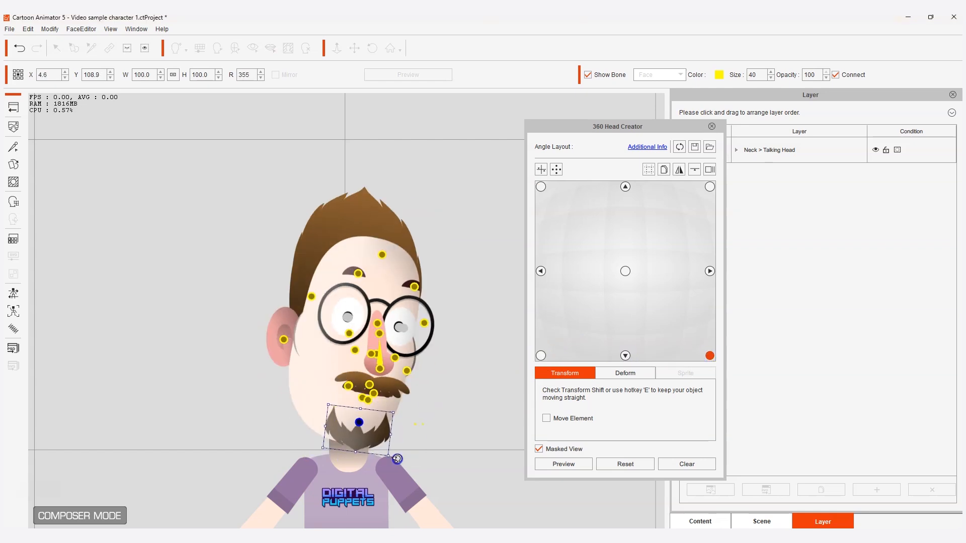
Step: Fit the goatee to the chin in the right-facing and upper-right head angles, and preview the head turning
{"action": "left_click", "coordinate": [710, 271]}
{"action": "left_click_drag", "start_coordinate": [420, 418], "coordinate": [405, 445]}
{"action": "left_click", "coordinate": [710, 187]}
{"action": "left_click", "coordinate": [563, 465]}
{"action": "left_click_drag", "start_coordinate": [568, 194], "coordinate": [638, 348]}
{"action": "left_click", "coordinate": [553, 465]}
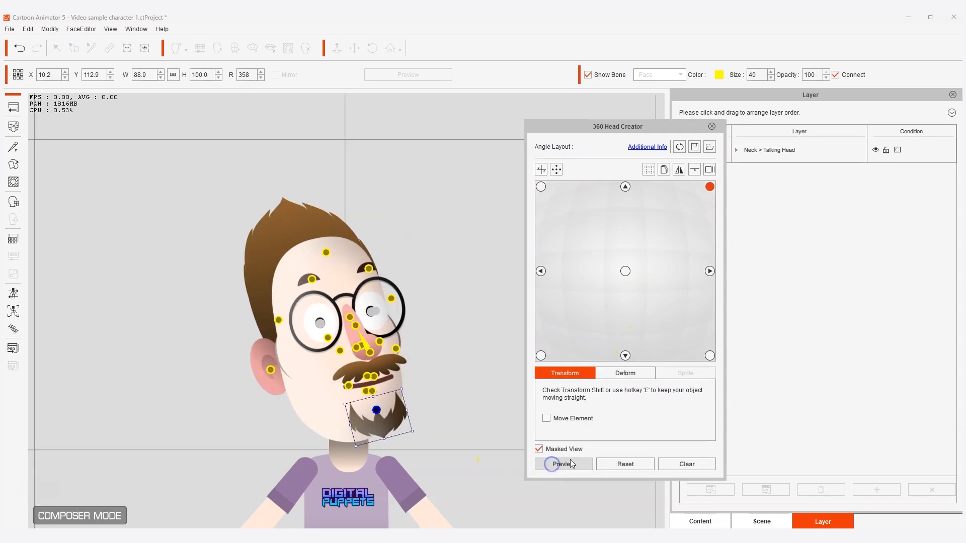
Step: Try deforming the goatee with the default control points in the upper-right head angle, and undo the change
{"action": "left_click", "coordinate": [615, 373]}
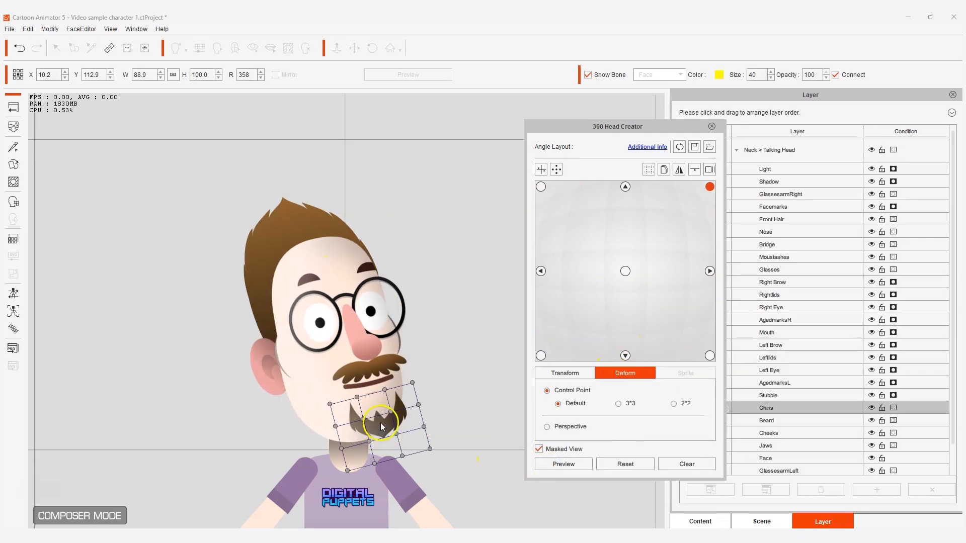
{"action": "left_click_drag", "start_coordinate": [363, 419], "coordinate": [369, 419]}
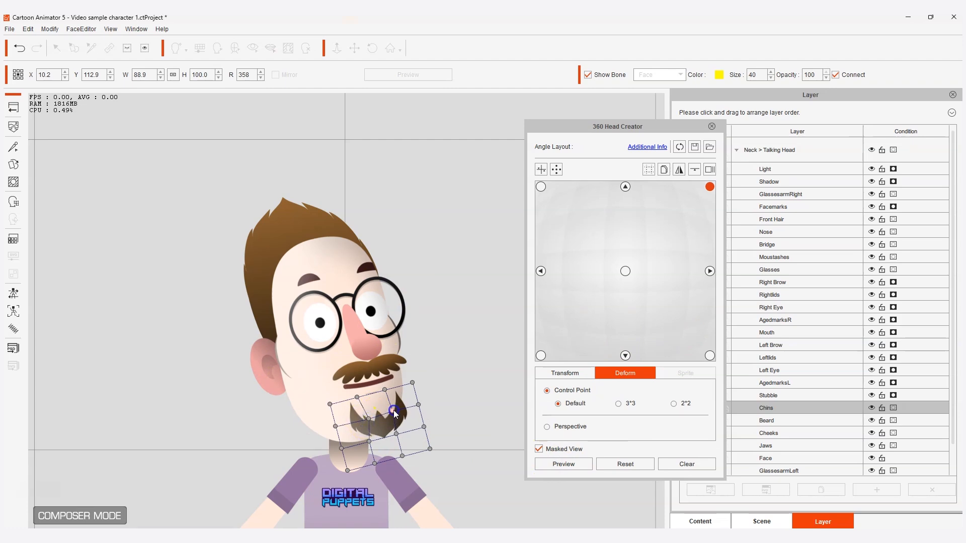
{"action": "left_click_drag", "start_coordinate": [413, 382], "coordinate": [427, 382]}
{"action": "key", "text": "ctrl+z"}
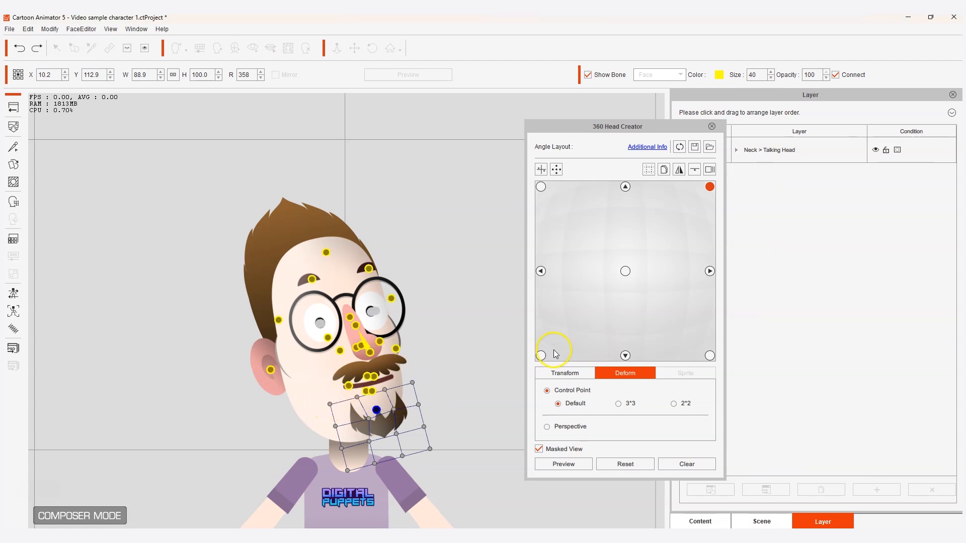
{"action": "left_click", "coordinate": [554, 349]}
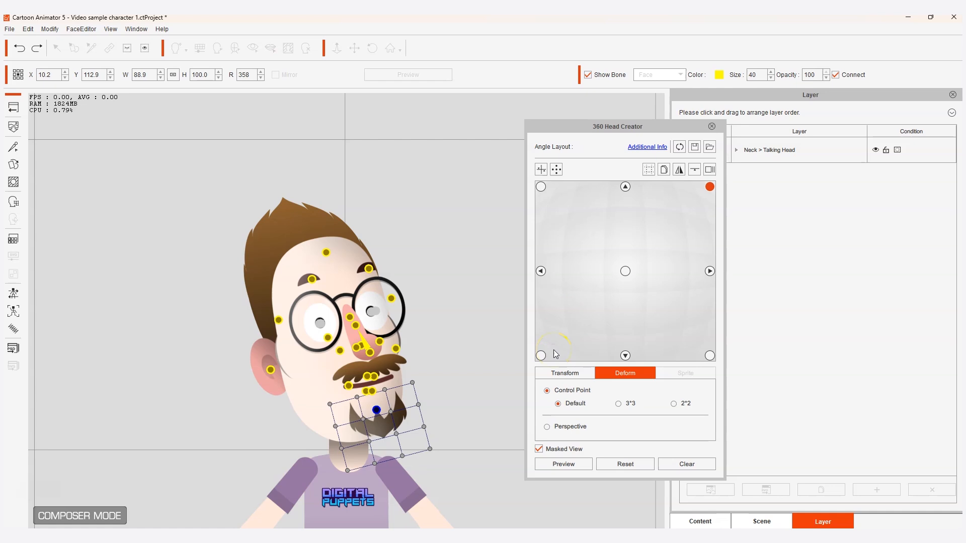
Step: Close the 360 Head Creator and play all the face calibration motions to check the goatee, then stop playback
{"action": "left_click", "coordinate": [713, 126]}
{"action": "left_click", "coordinate": [187, 248]}
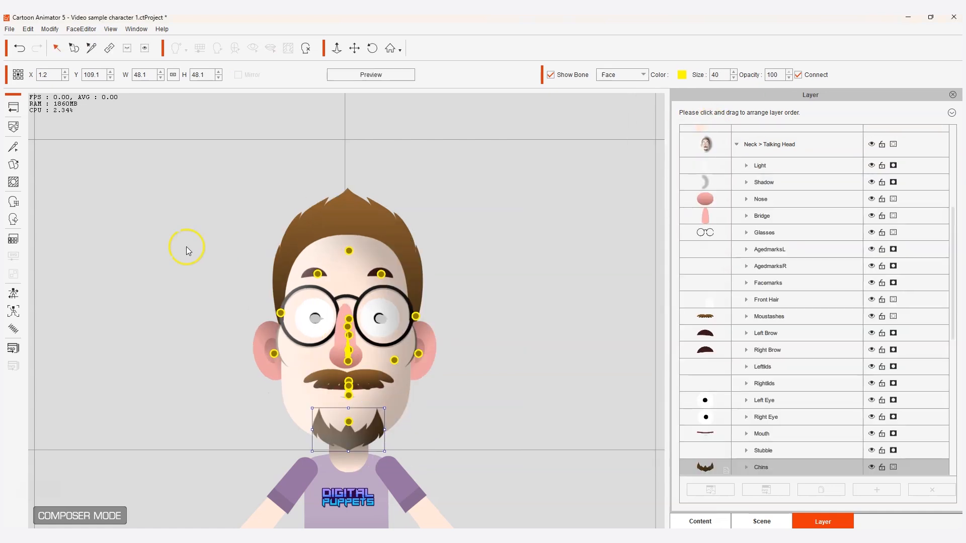
{"action": "left_click", "coordinate": [13, 293]}
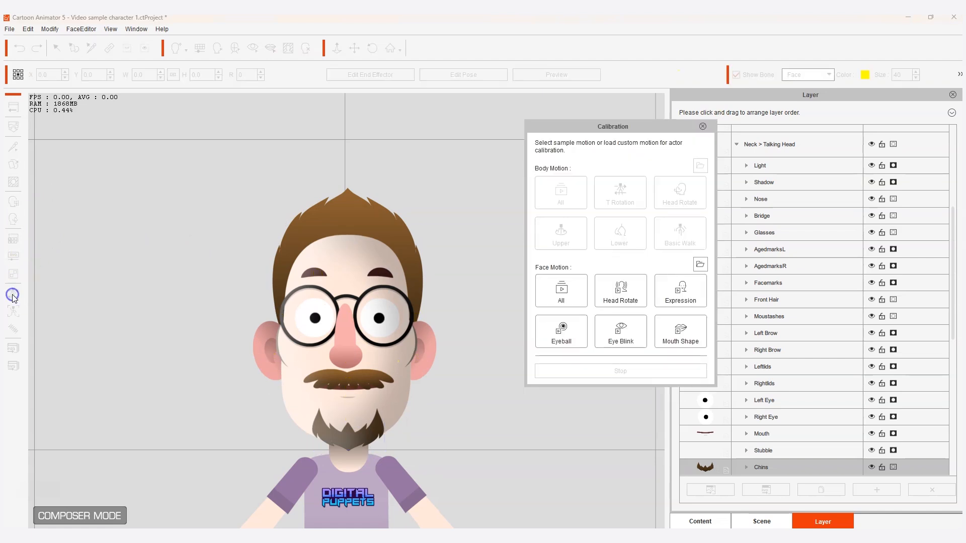
{"action": "left_click", "coordinate": [562, 291]}
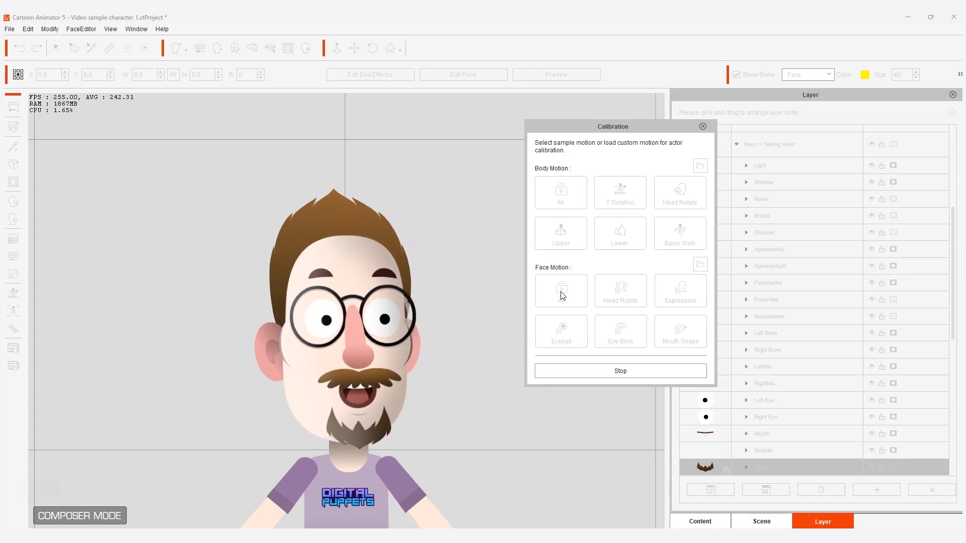
{"action": "left_click", "coordinate": [507, 295]}
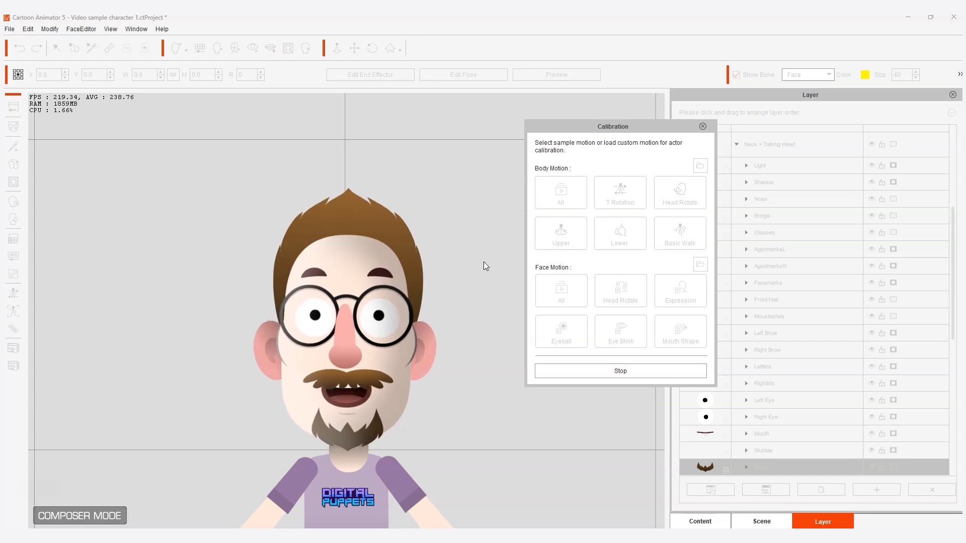
{"action": "left_click", "coordinate": [653, 370]}
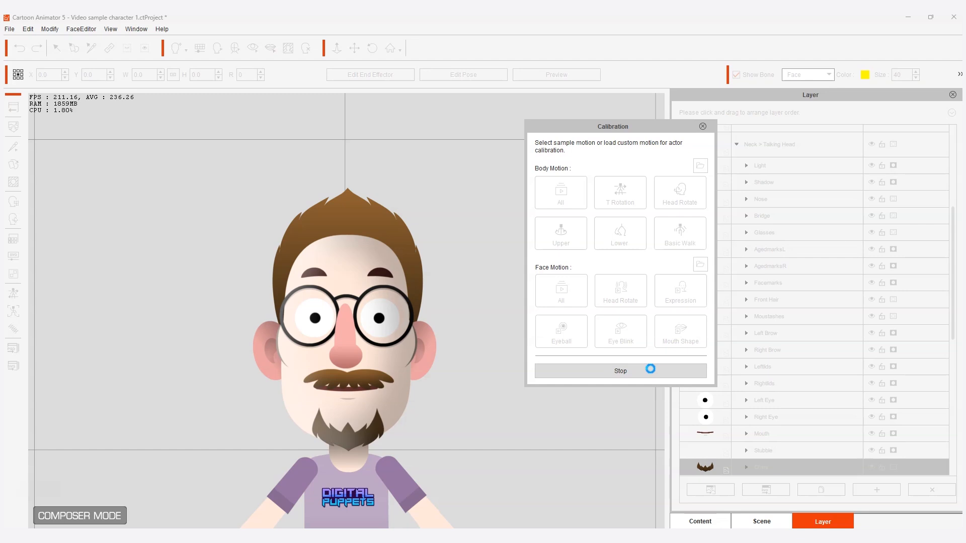
Step: Return from the composer to the stage and load the purchased Walk_Normal_M 3D motion onto the cartoon man
{"action": "left_click", "coordinate": [702, 127]}
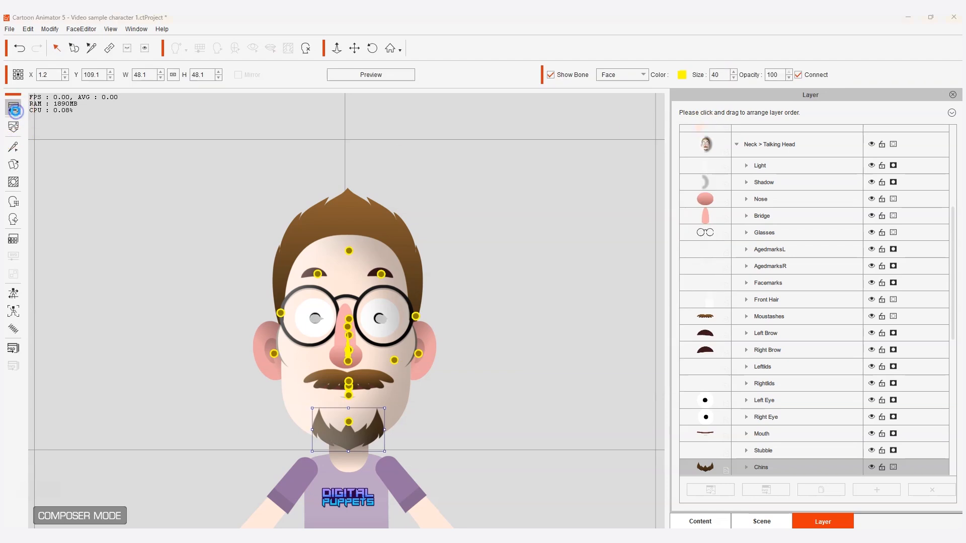
{"action": "scroll", "coordinate": [437, 281], "scroll_direction": "up", "scroll_amount": 5}
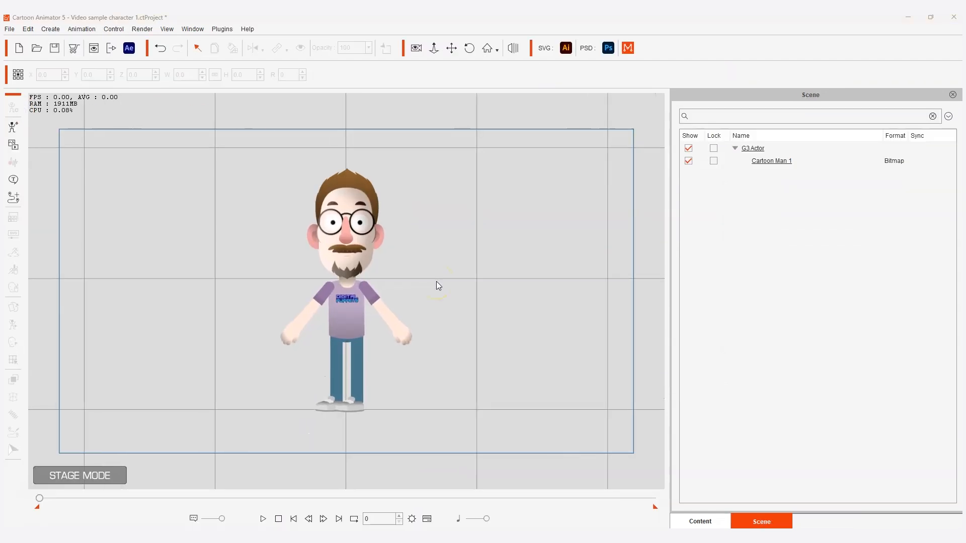
{"action": "left_click", "coordinate": [706, 519]}
{"action": "left_click_drag", "start_coordinate": [948, 253], "coordinate": [930, 473]}
{"action": "left_click_drag", "start_coordinate": [891, 403], "coordinate": [328, 252]}
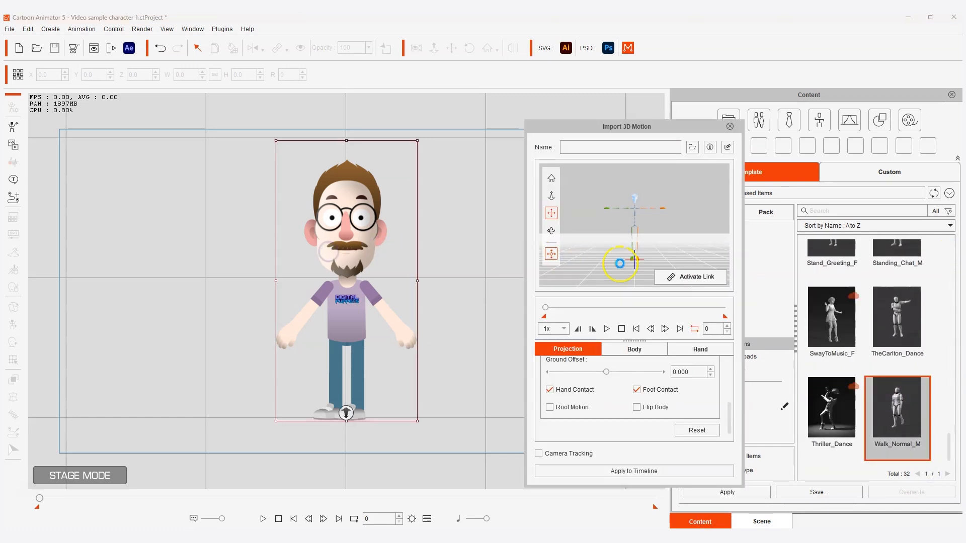
Step: Play the walk live on the linked character, enable Root Motion, and move the Import 3D Motion window clear of the stage
{"action": "left_click", "coordinate": [552, 230]}
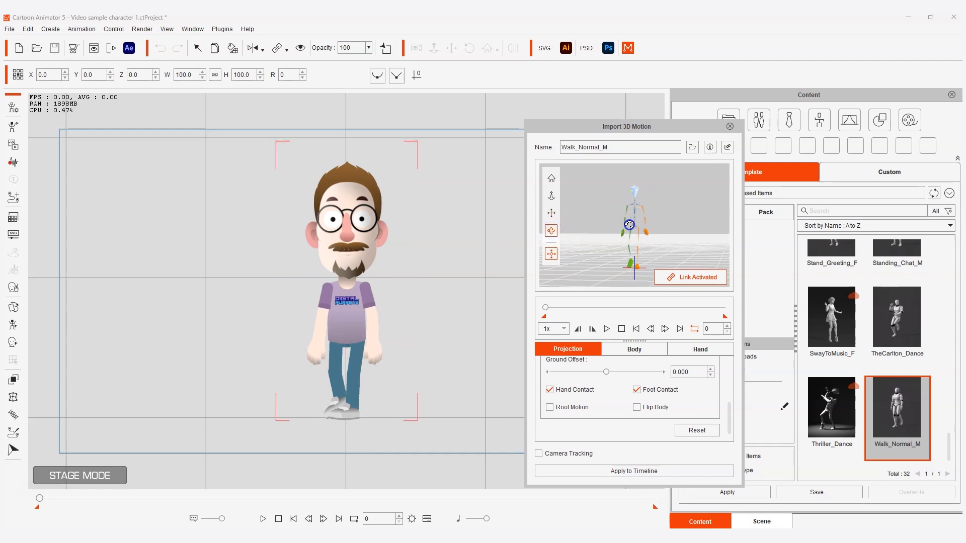
{"action": "left_click", "coordinate": [607, 328]}
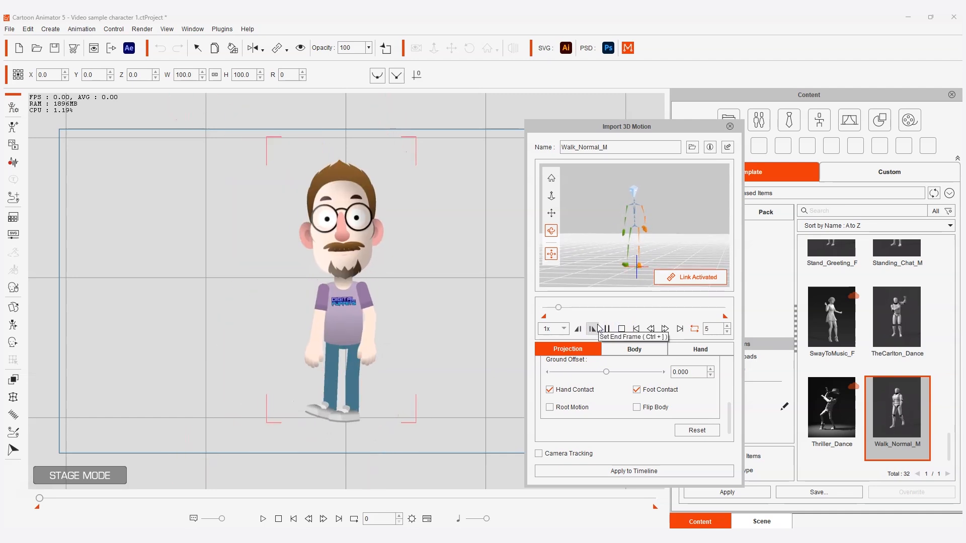
{"action": "left_click", "coordinate": [550, 407]}
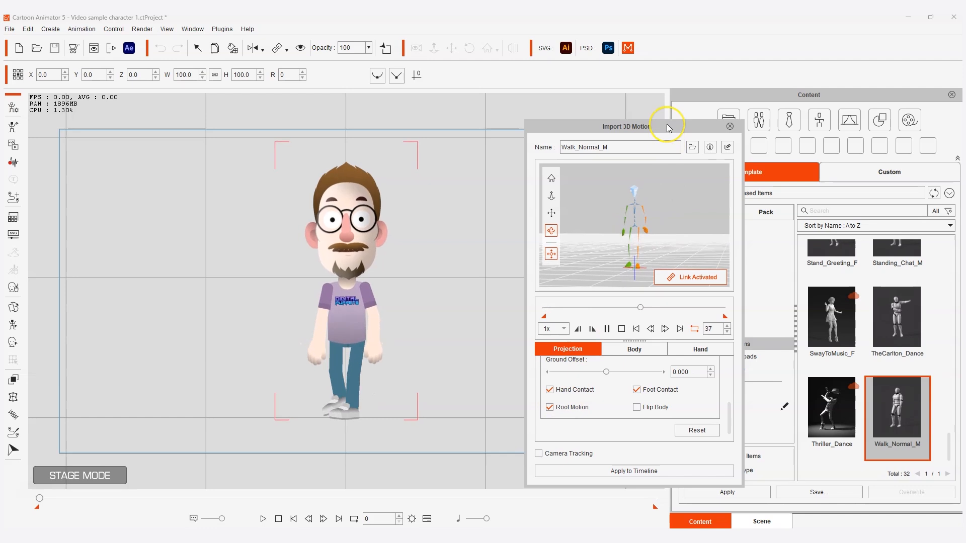
{"action": "left_click_drag", "start_coordinate": [667, 124], "coordinate": [965, 126]}
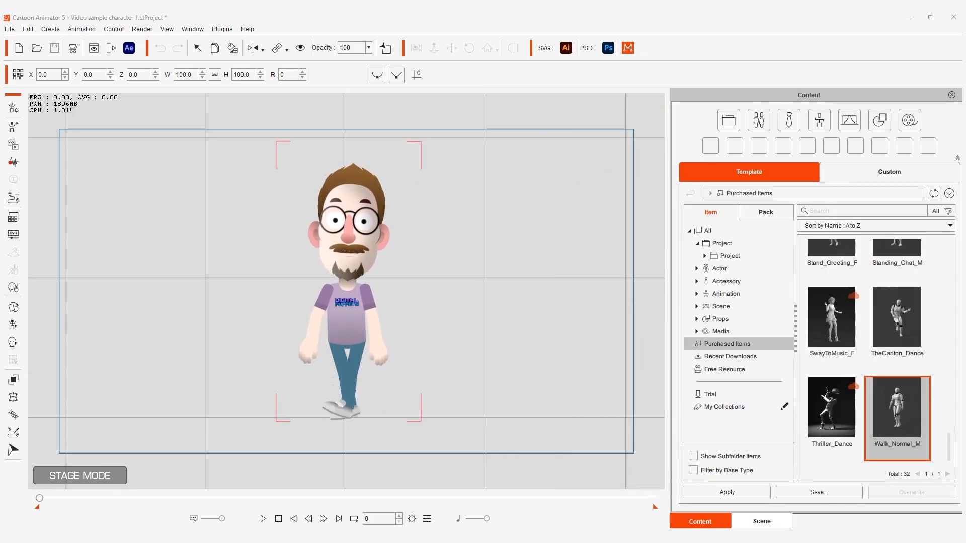